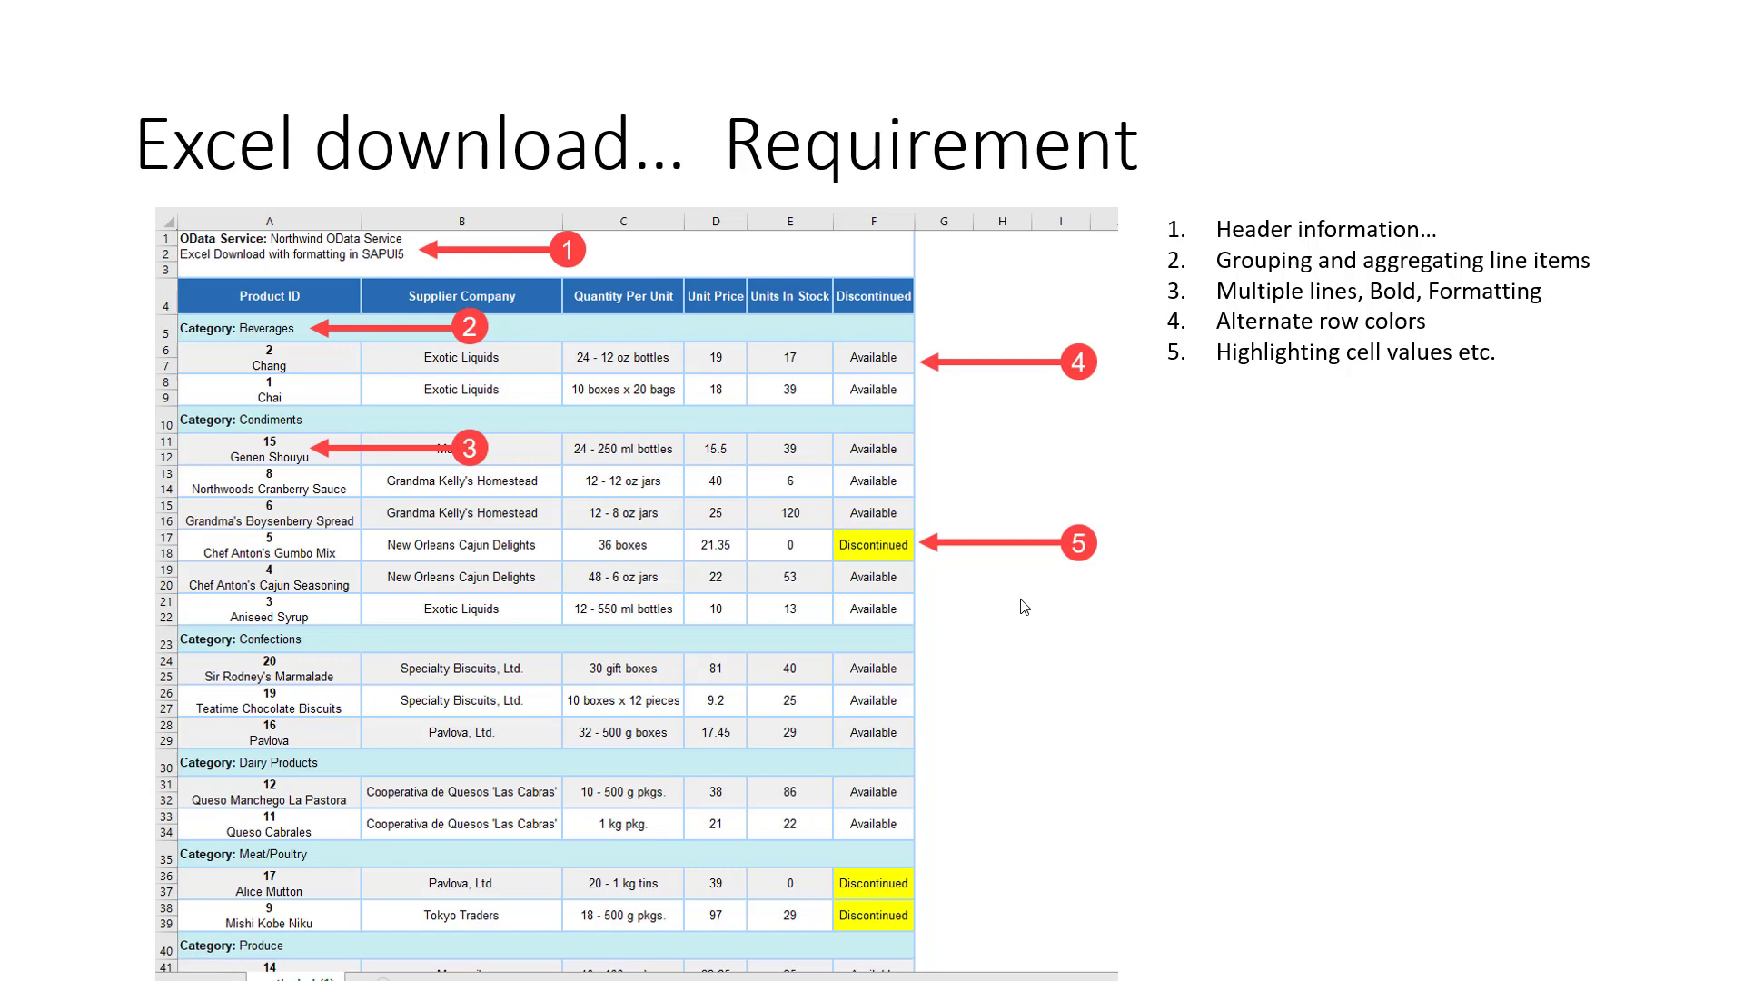
# Advance the slide show to the 'Excel download… Supported by SAPUI5' slide
pyautogui.press('Right')
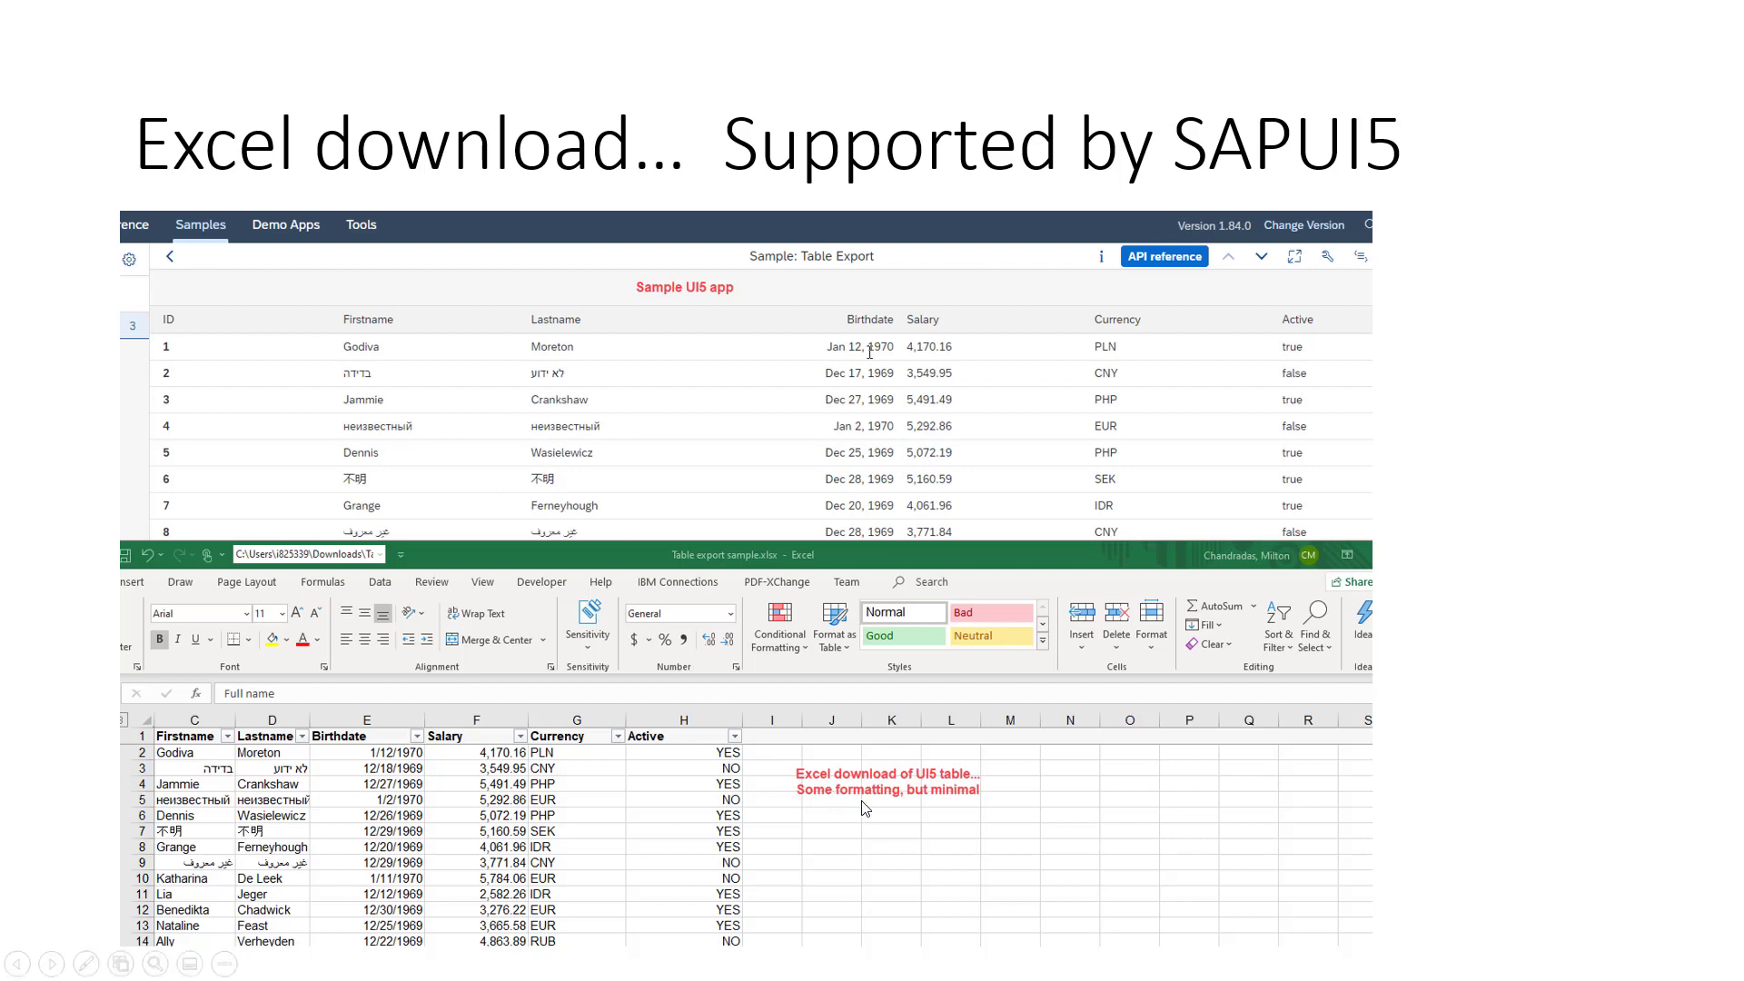
pyautogui.click(812, 797)
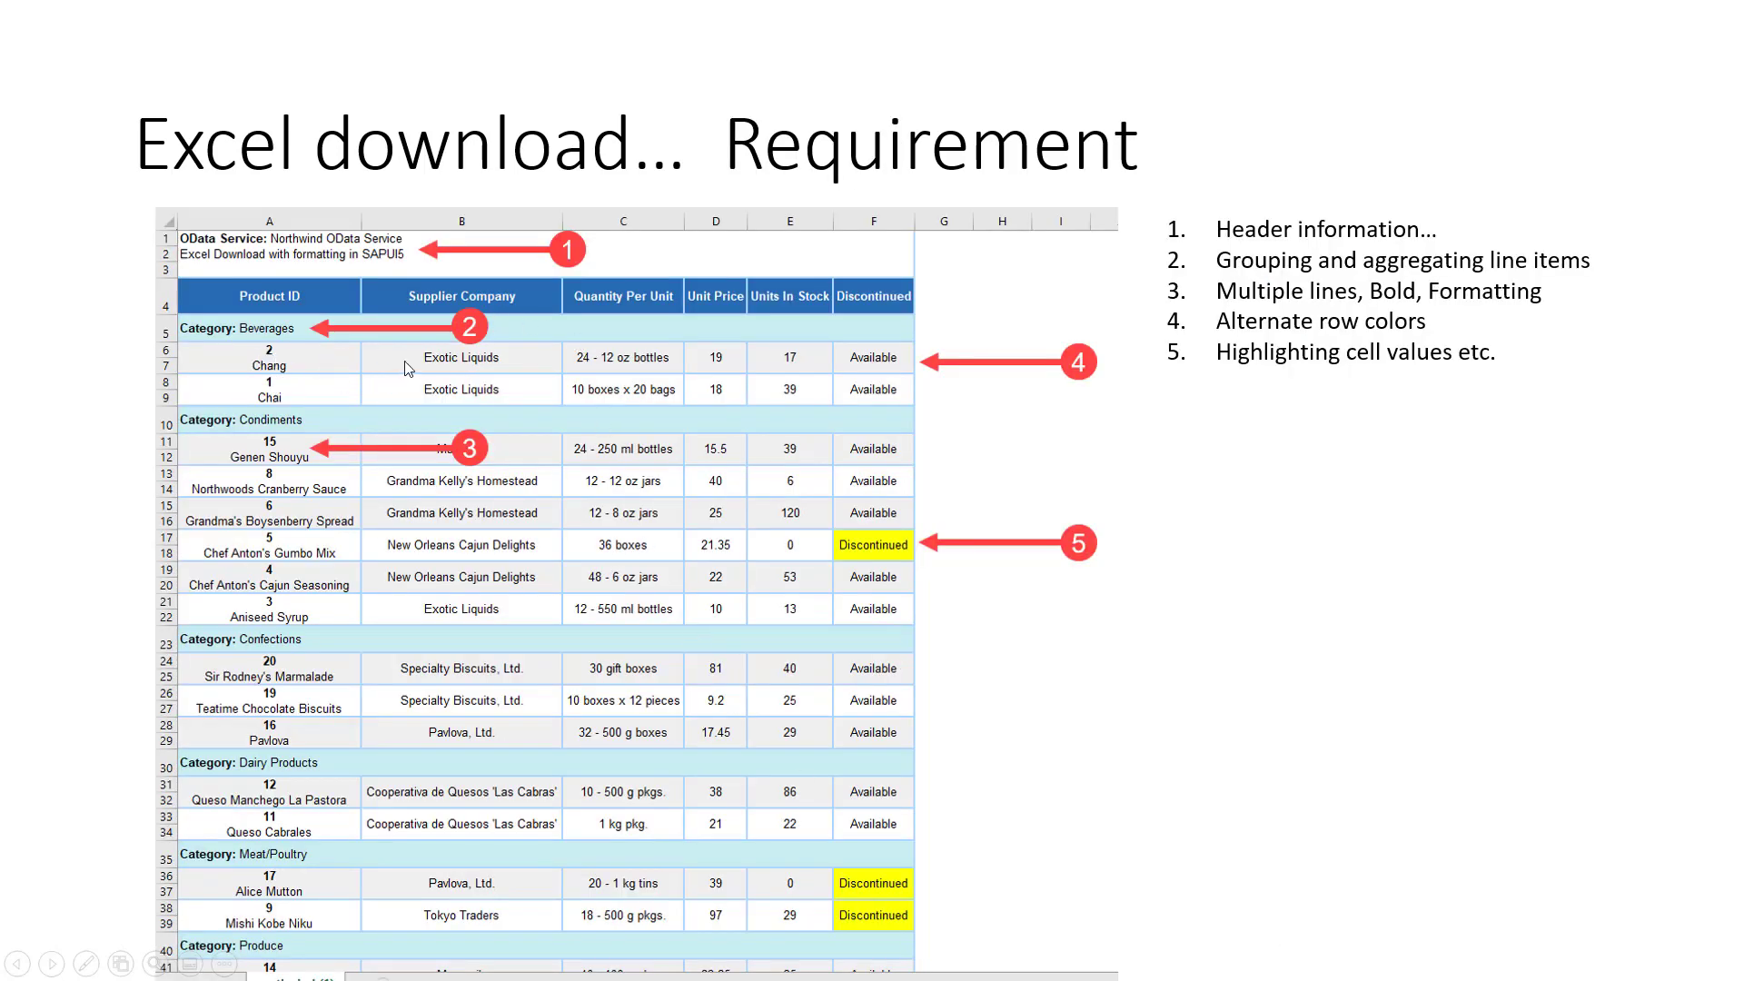
pyautogui.click(678, 642)
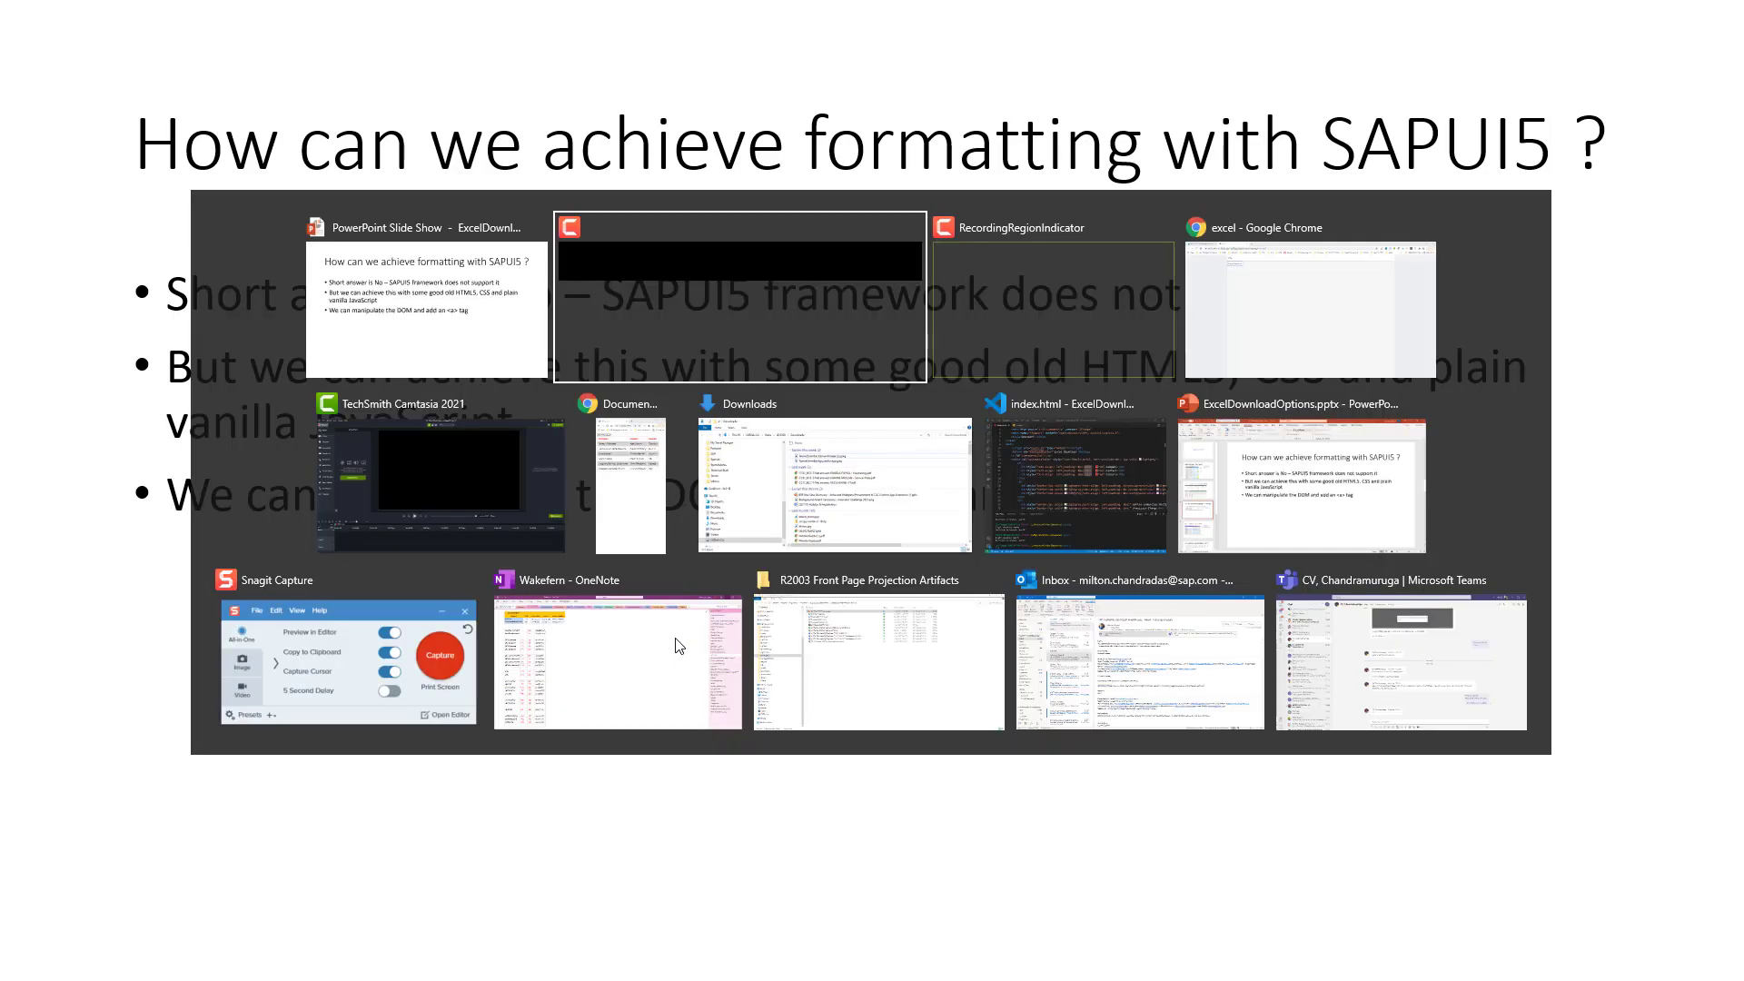
# Run Excel Download in the sample app's browser page and switch toward the opening workbook
pyautogui.press('Tab')
pyautogui.press('Tab')
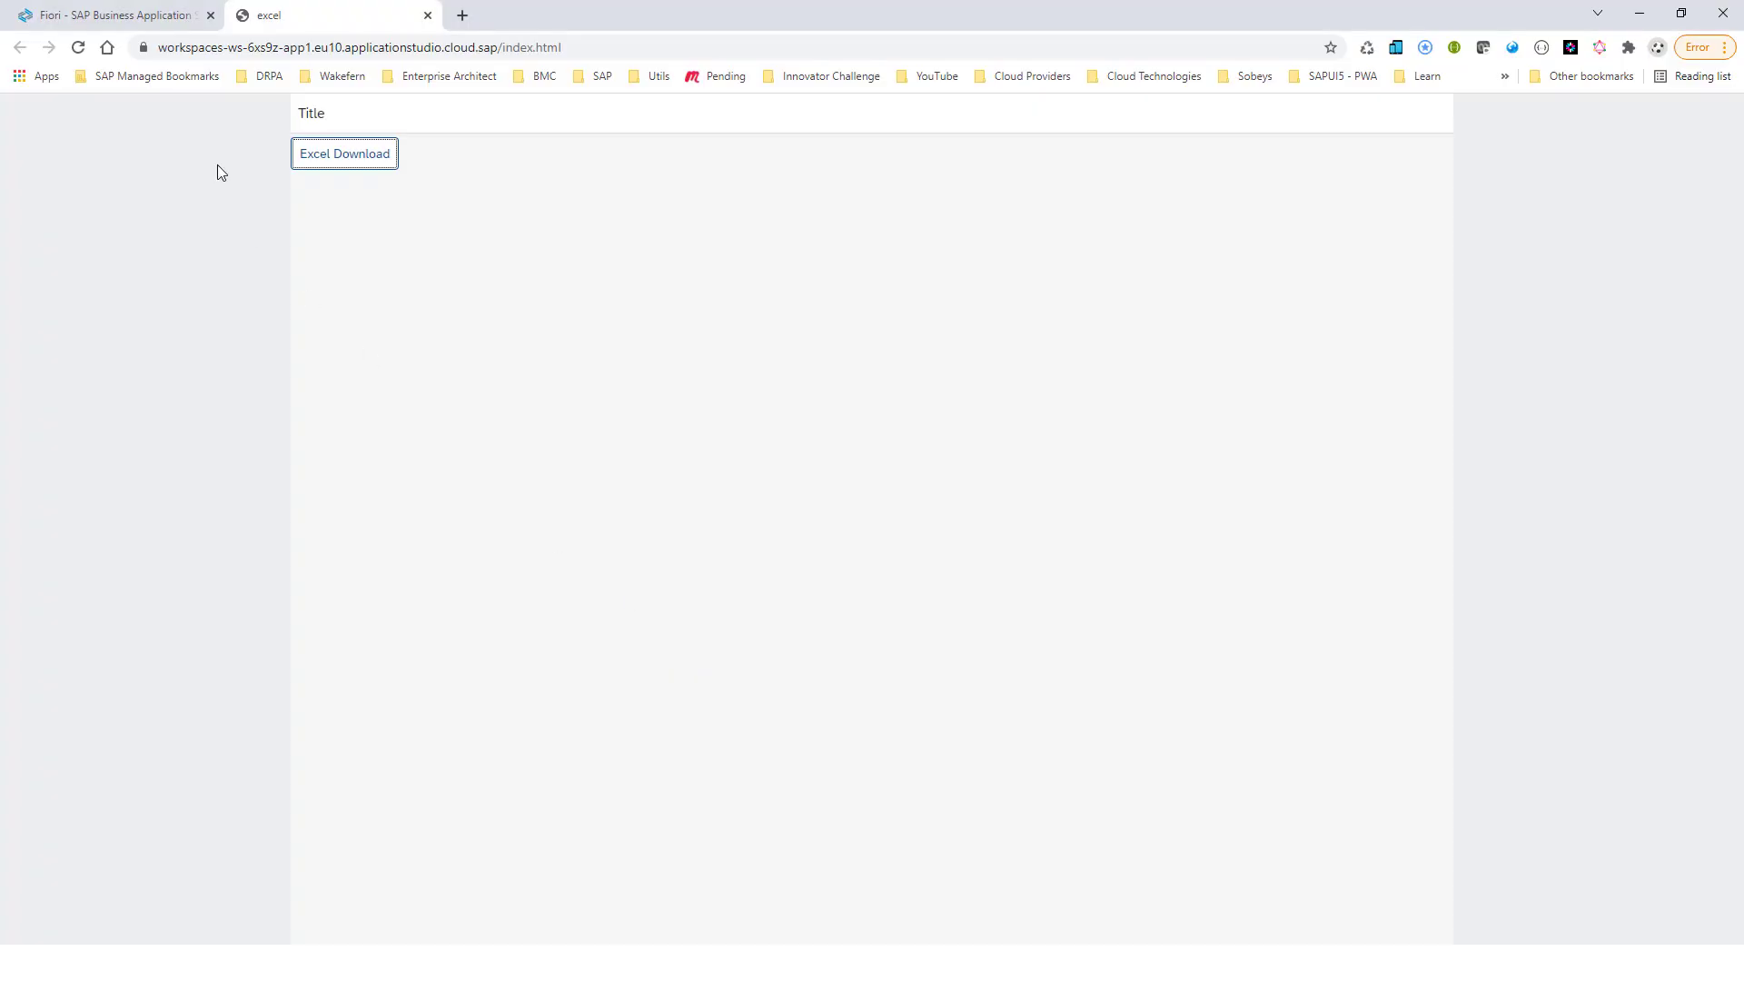
pyautogui.click(117, 16)
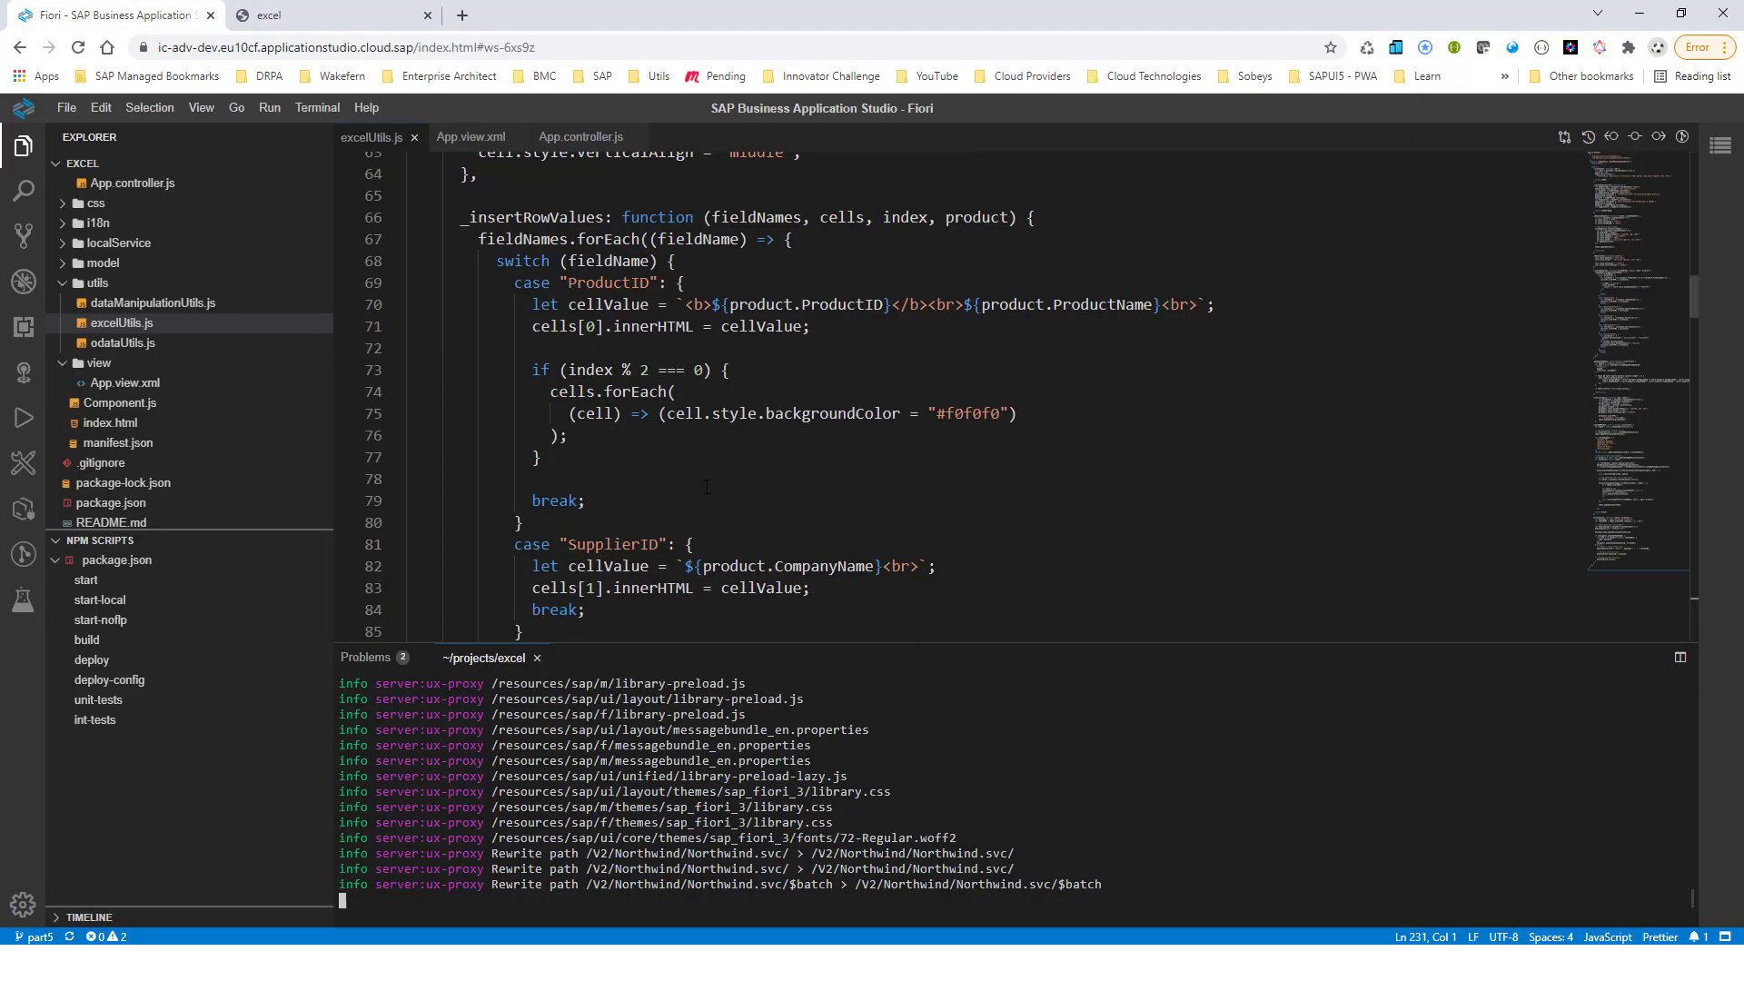
pyautogui.click(323, 17)
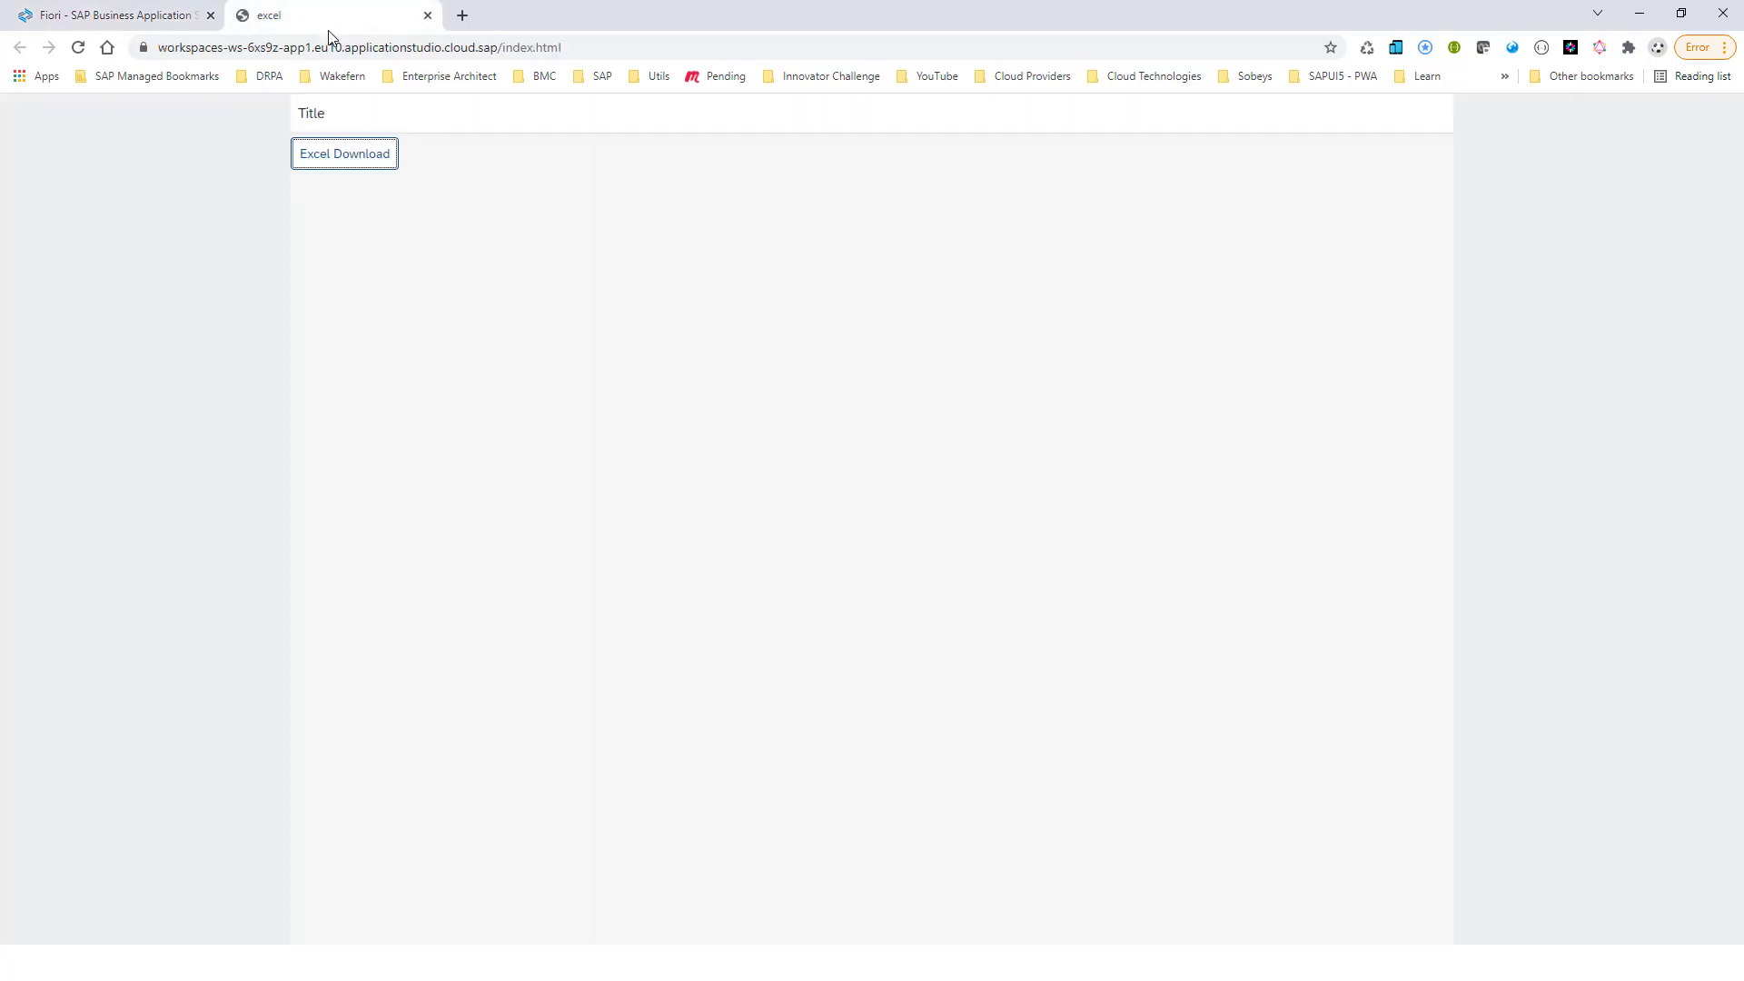
pyautogui.click(361, 162)
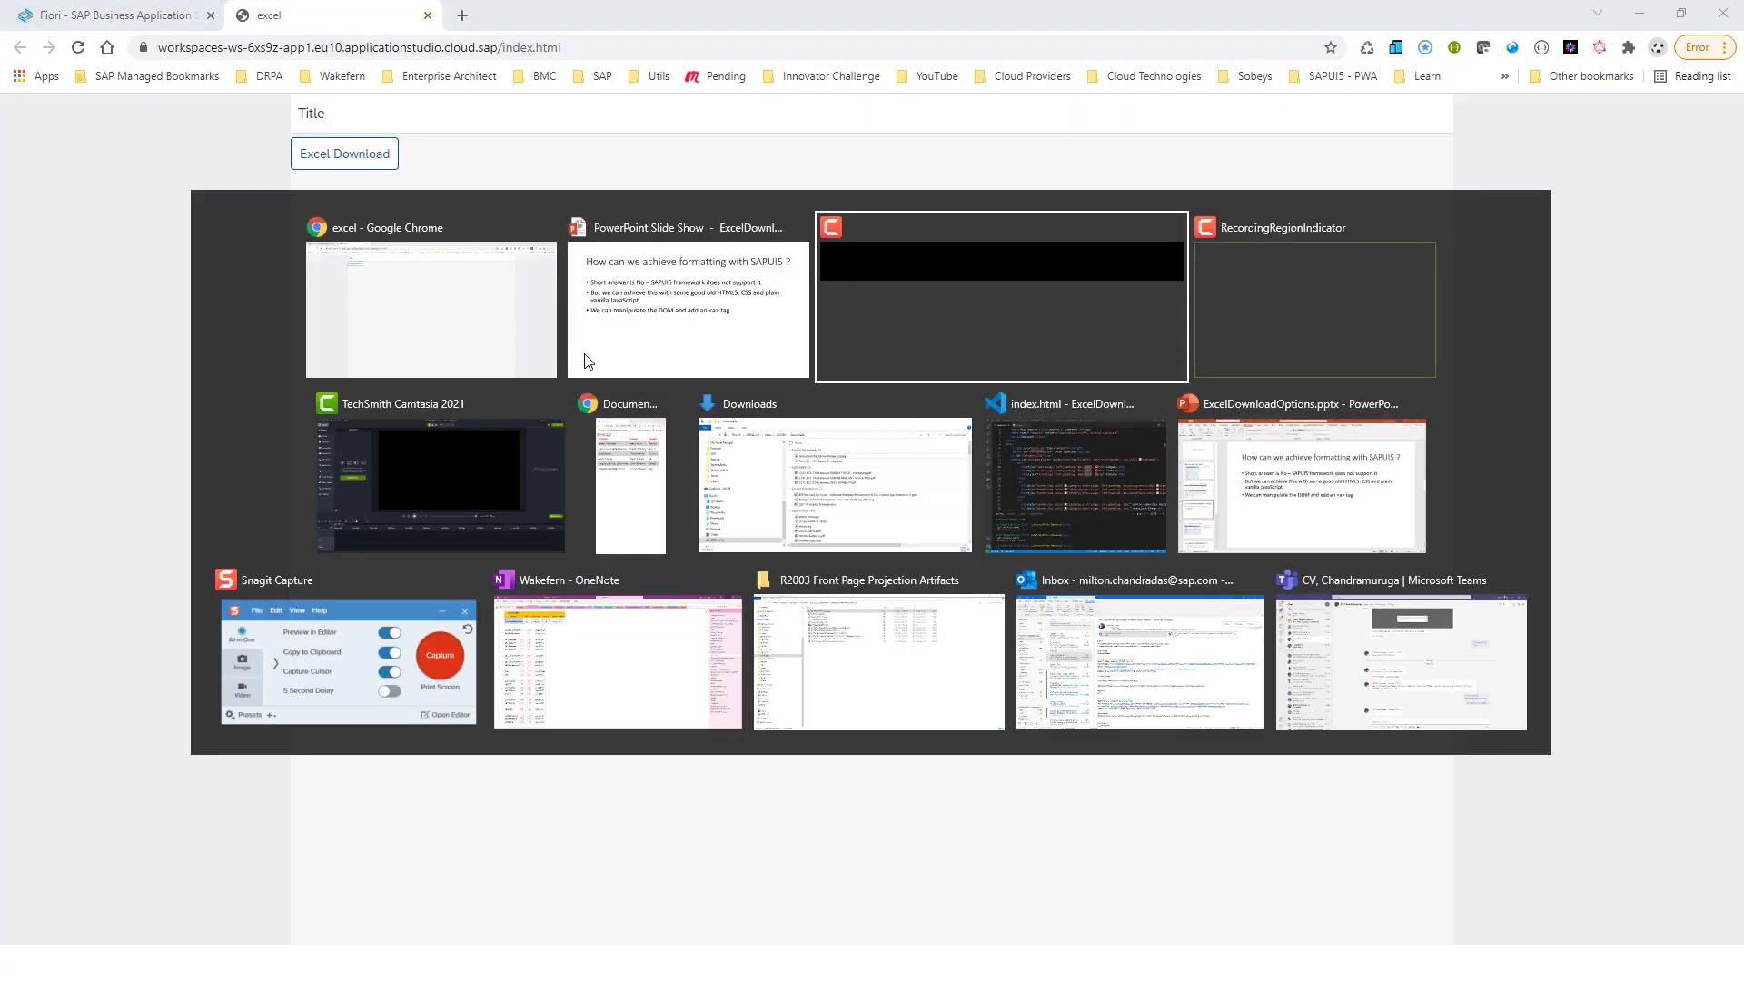
pyautogui.hotkey('alt', 'Tab')
pyautogui.hotkey('alt', 'Tab')
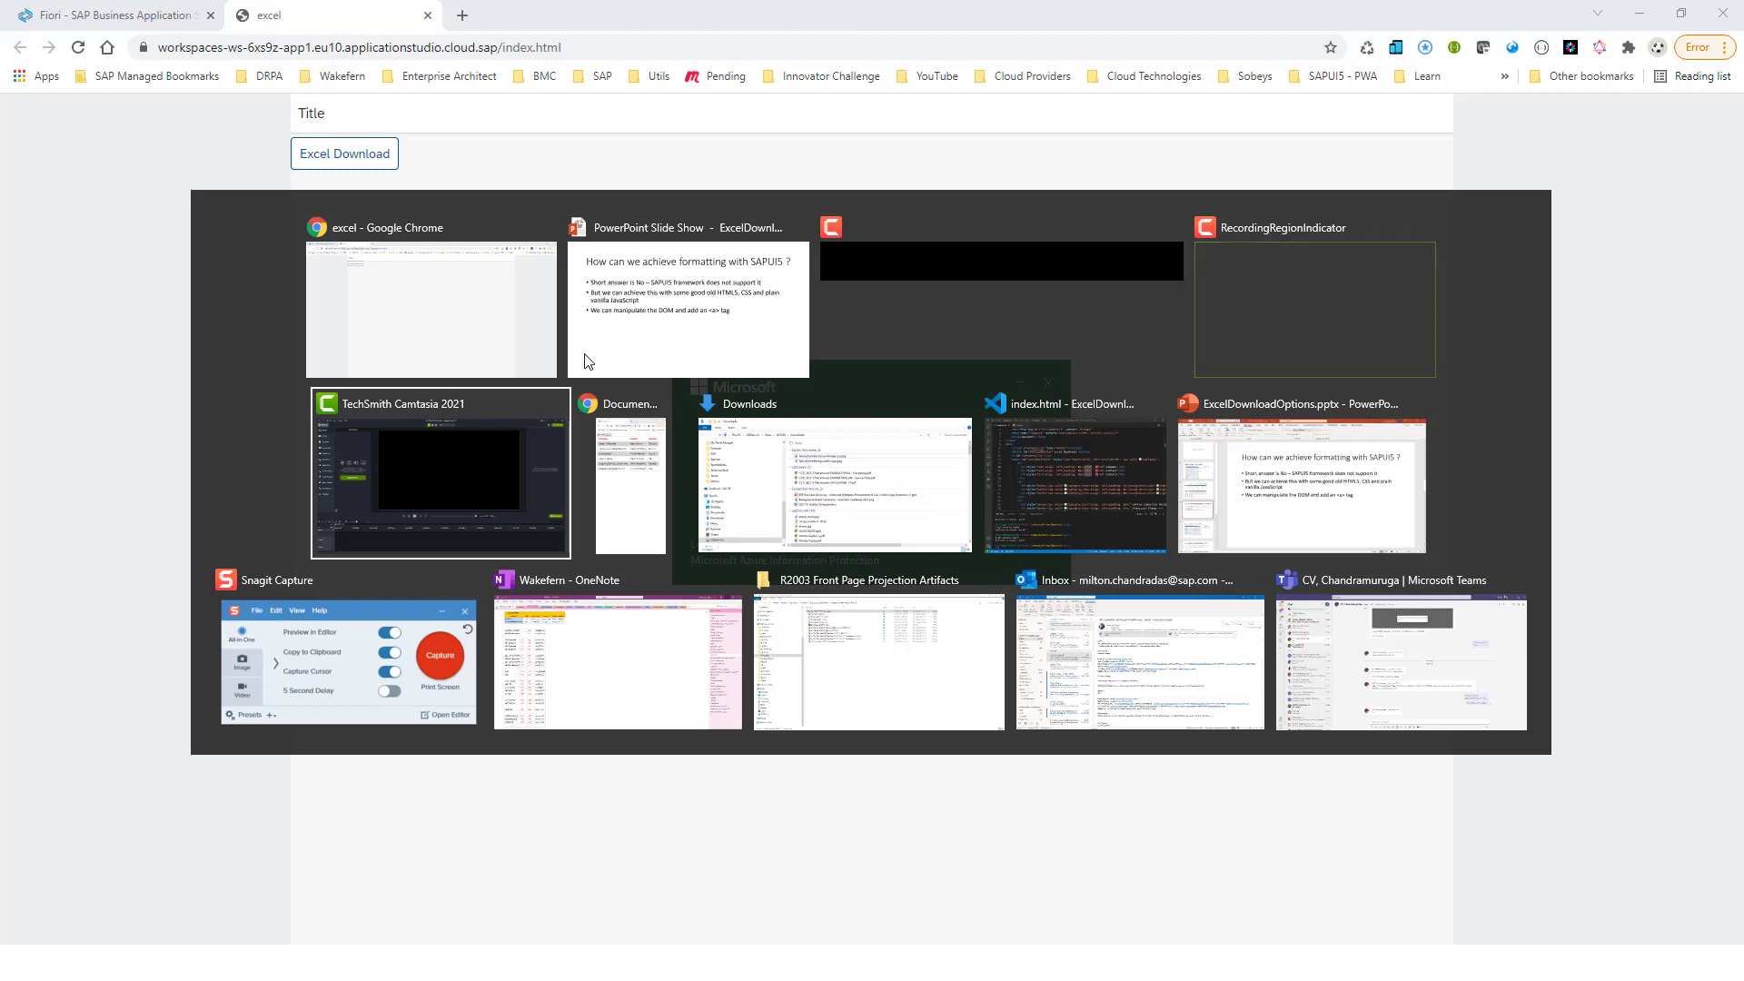
pyautogui.hotkey('alt', 'Tab')
pyautogui.hotkey('alt', 'Tab')
pyautogui.hotkey('alt', 'Tab')
pyautogui.hotkey('alt', 'Tab')
# Review northwind.xls formatting in Excel, then switch windows toward Visual Studio Code
pyautogui.press('Escape')
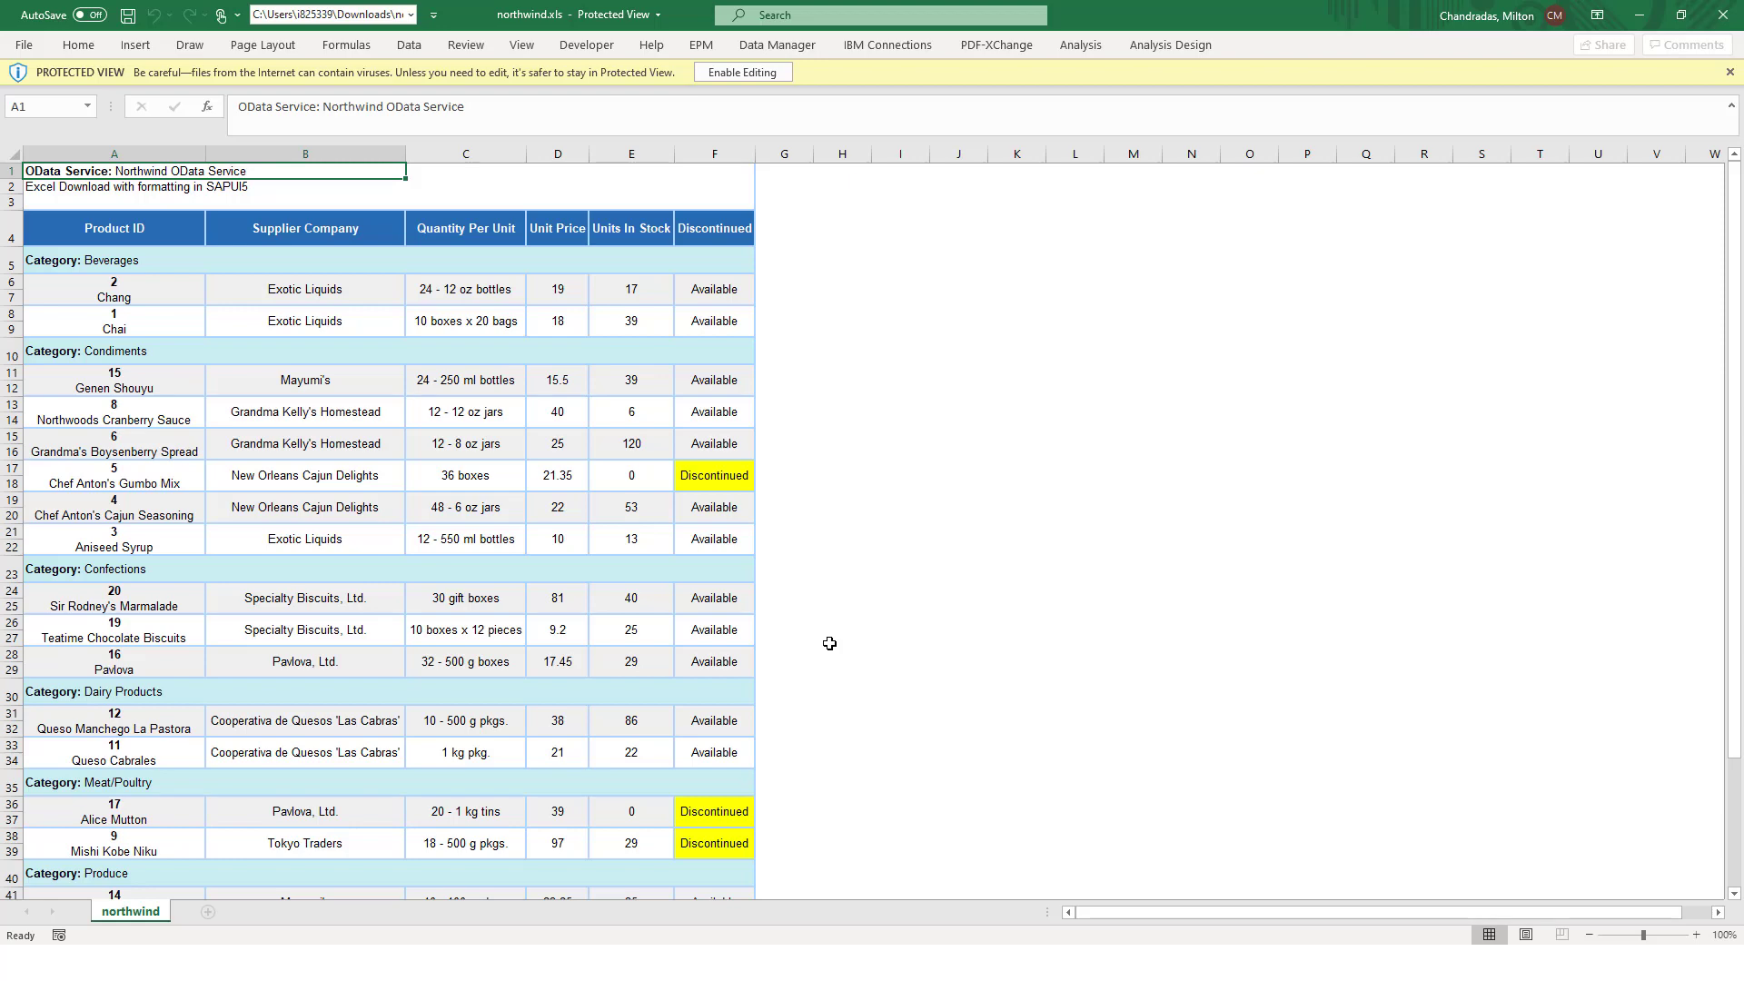
pyautogui.hotkey('alt', 'Tab')
pyautogui.press('Tab')
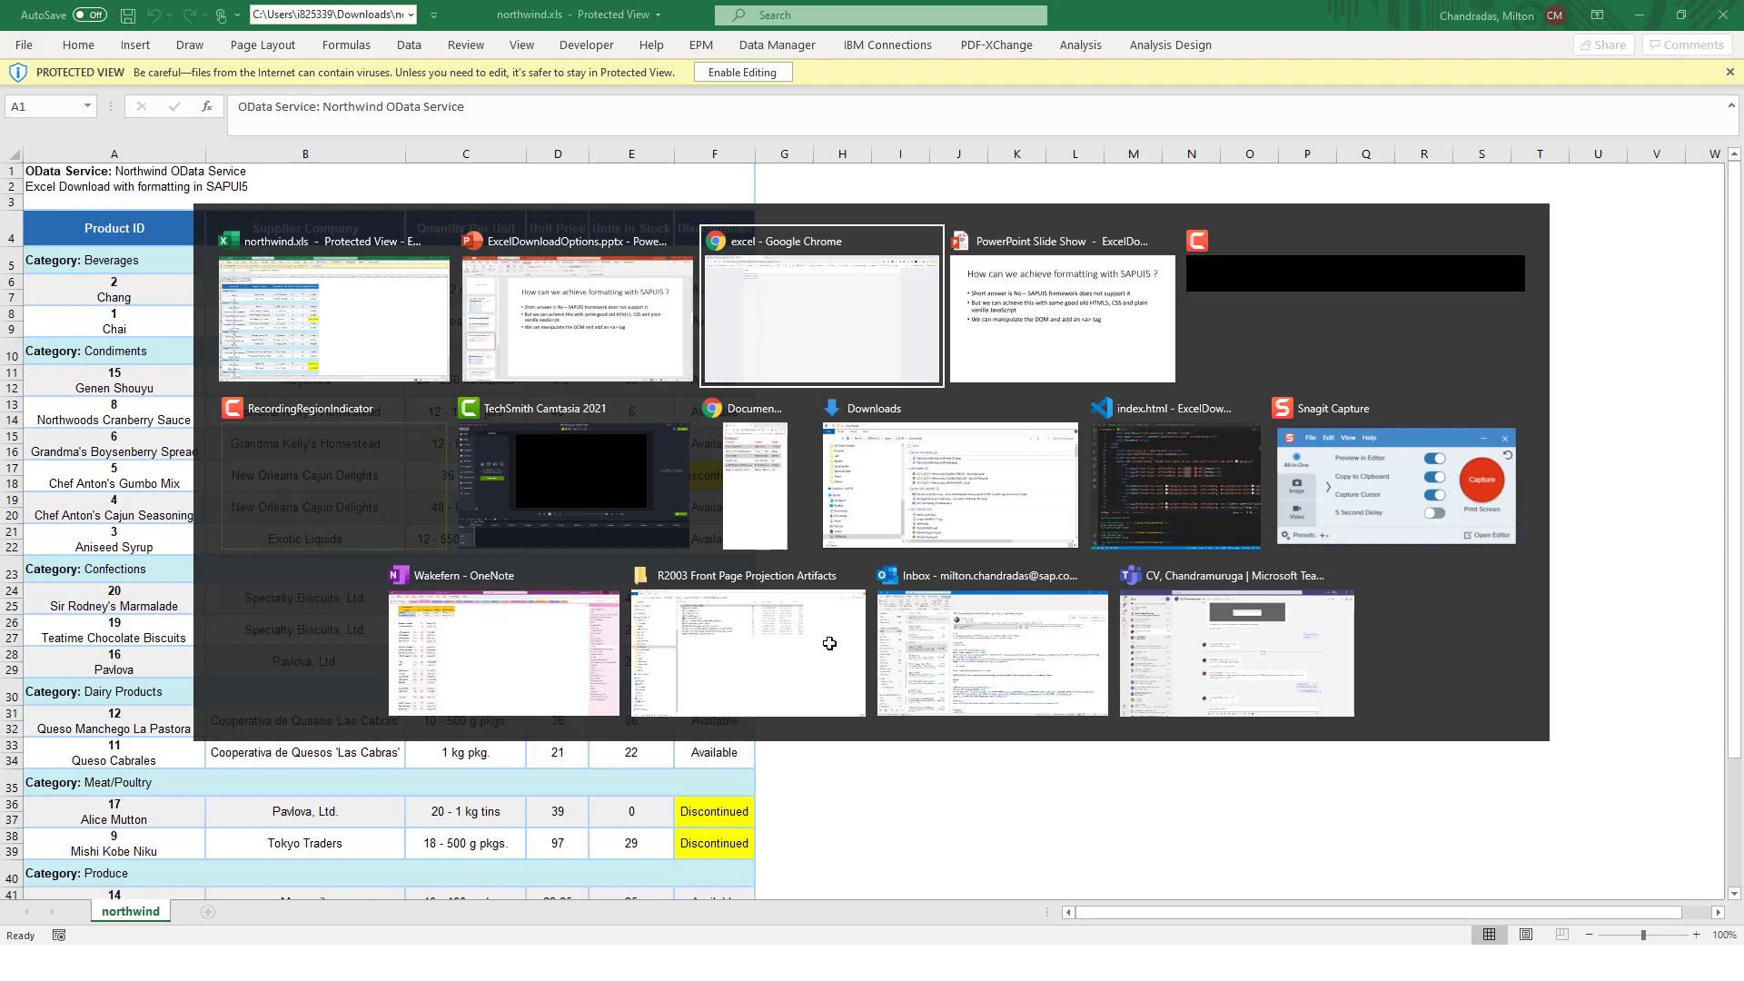
pyautogui.press('Tab')
pyautogui.press('Tab')
pyautogui.press('Tab')
pyautogui.press('Tab')
pyautogui.press('Tab')
pyautogui.press('Tab')
pyautogui.press('Tab')
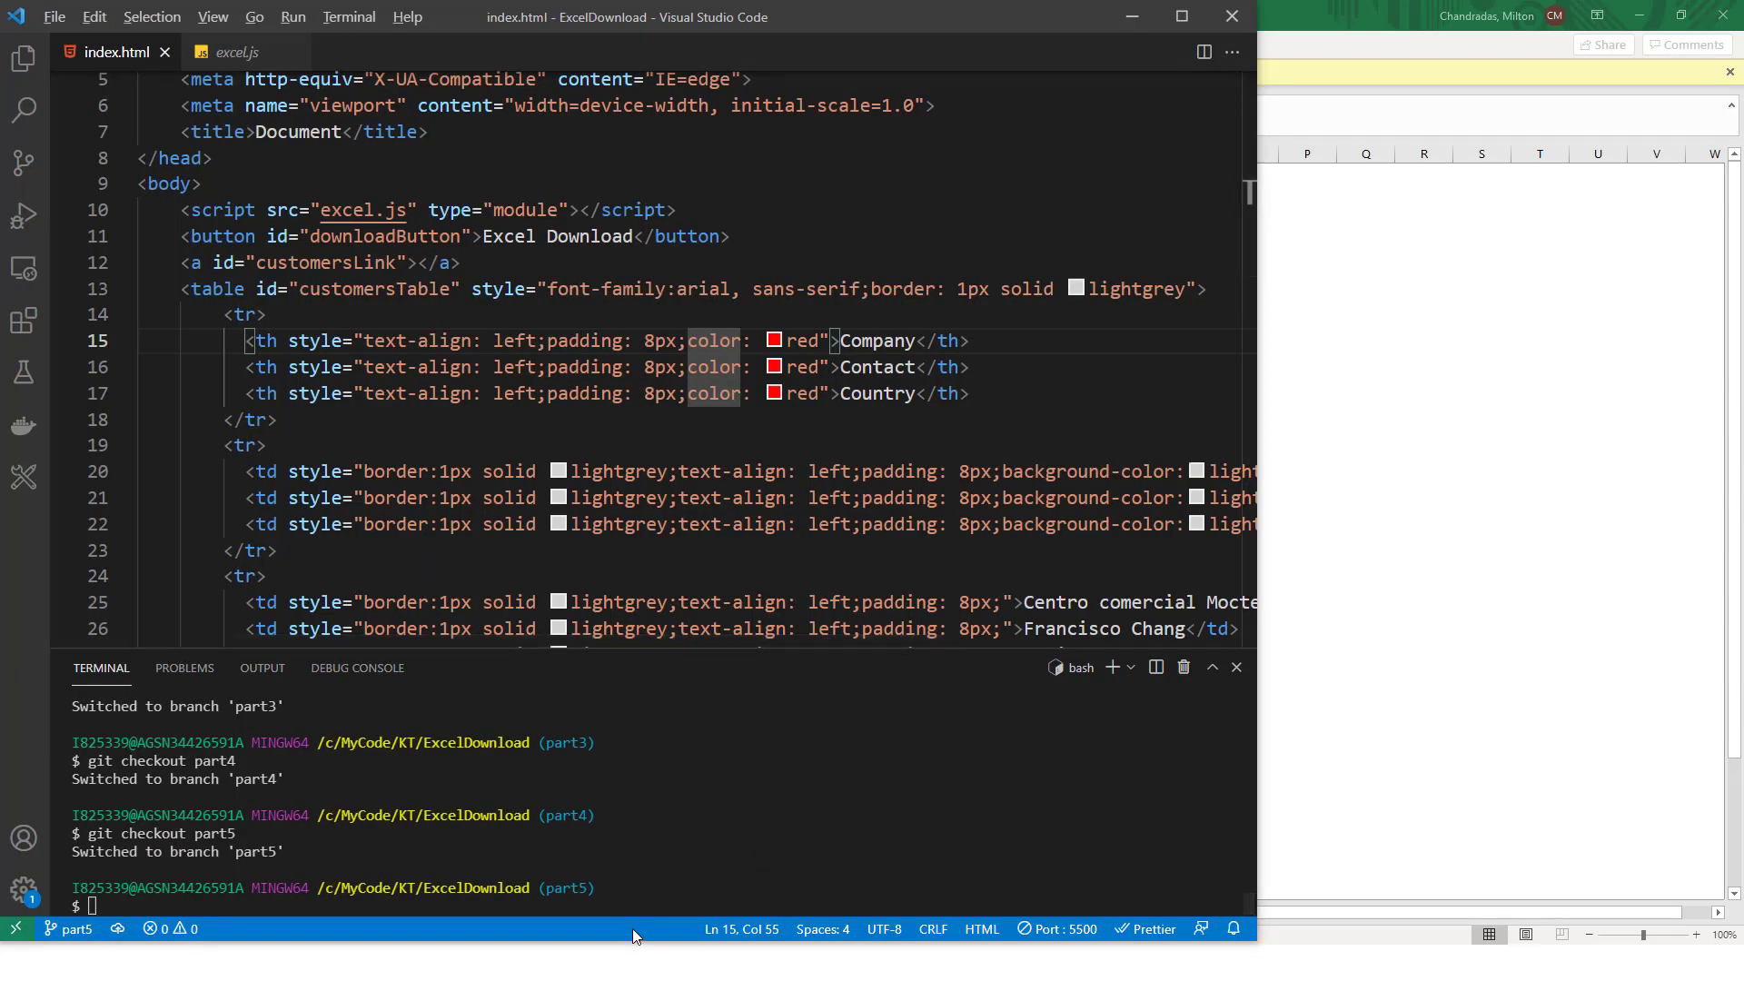
# View the table in Chrome, run 'git checkout part0' in the terminal and close the excel.js file
pyautogui.hotkey('alt', 'Tab')
pyautogui.press('Tab')
pyautogui.press('Tab')
pyautogui.press('Tab')
pyautogui.press('Tab')
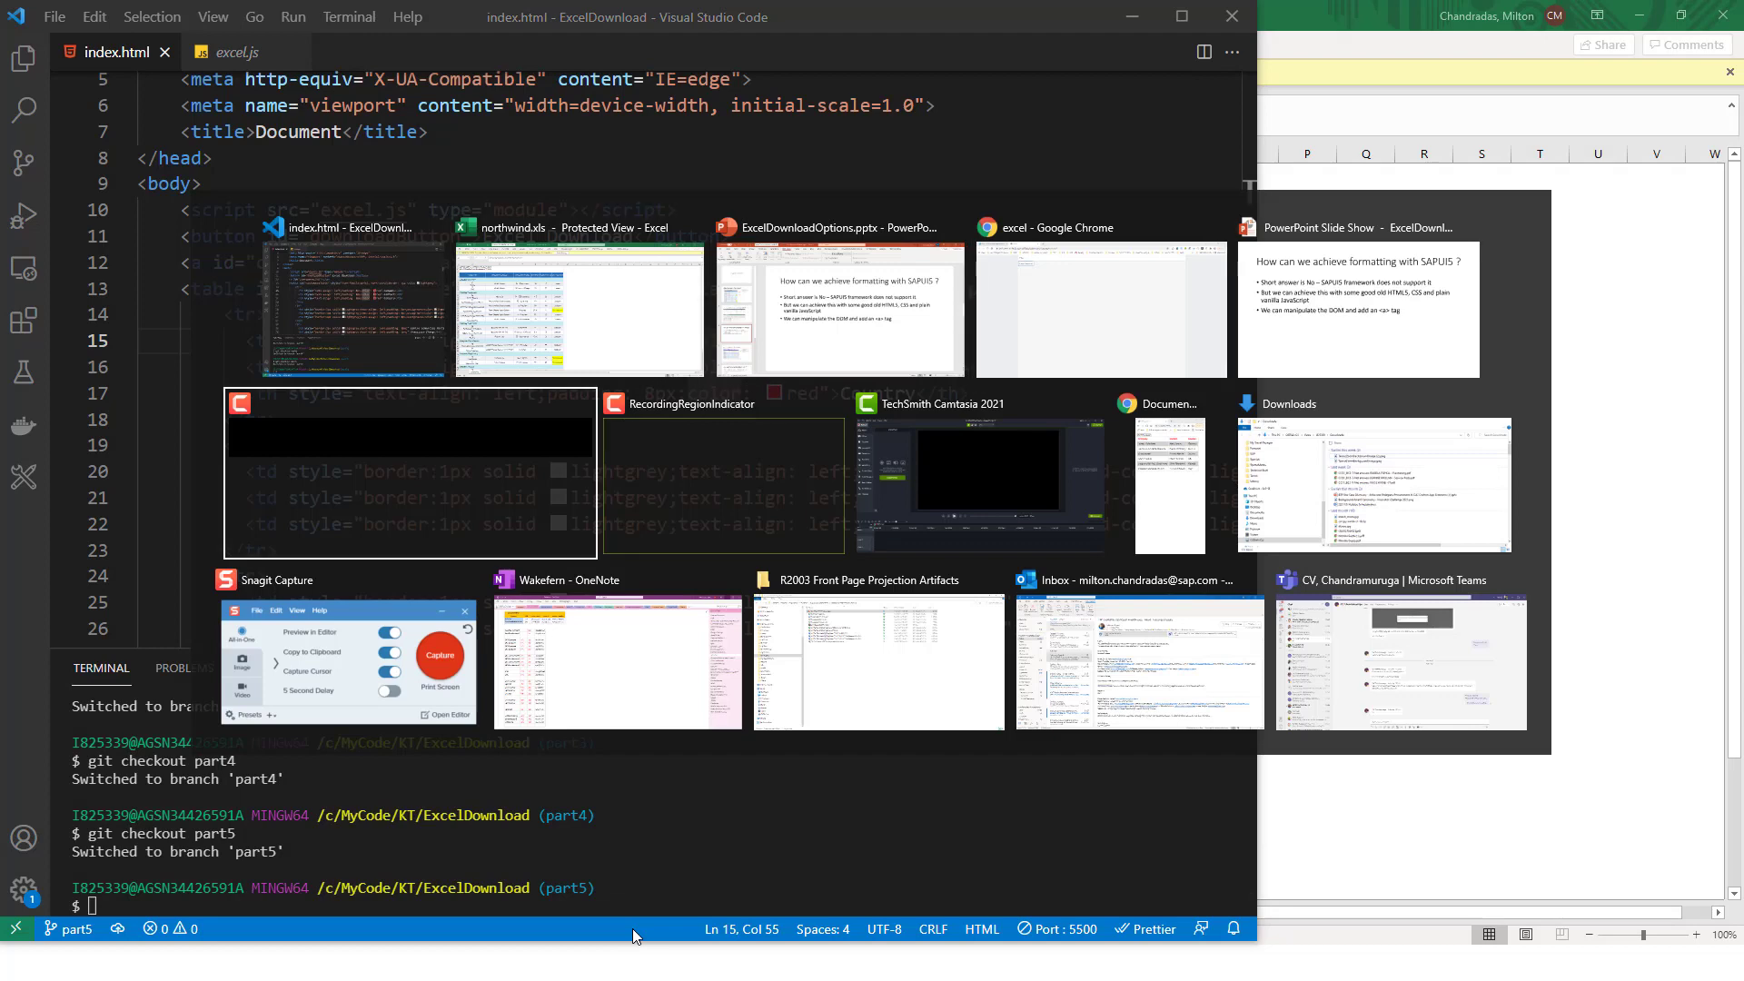
pyautogui.press('Tab')
pyautogui.press('Tab')
pyautogui.press('Tab')
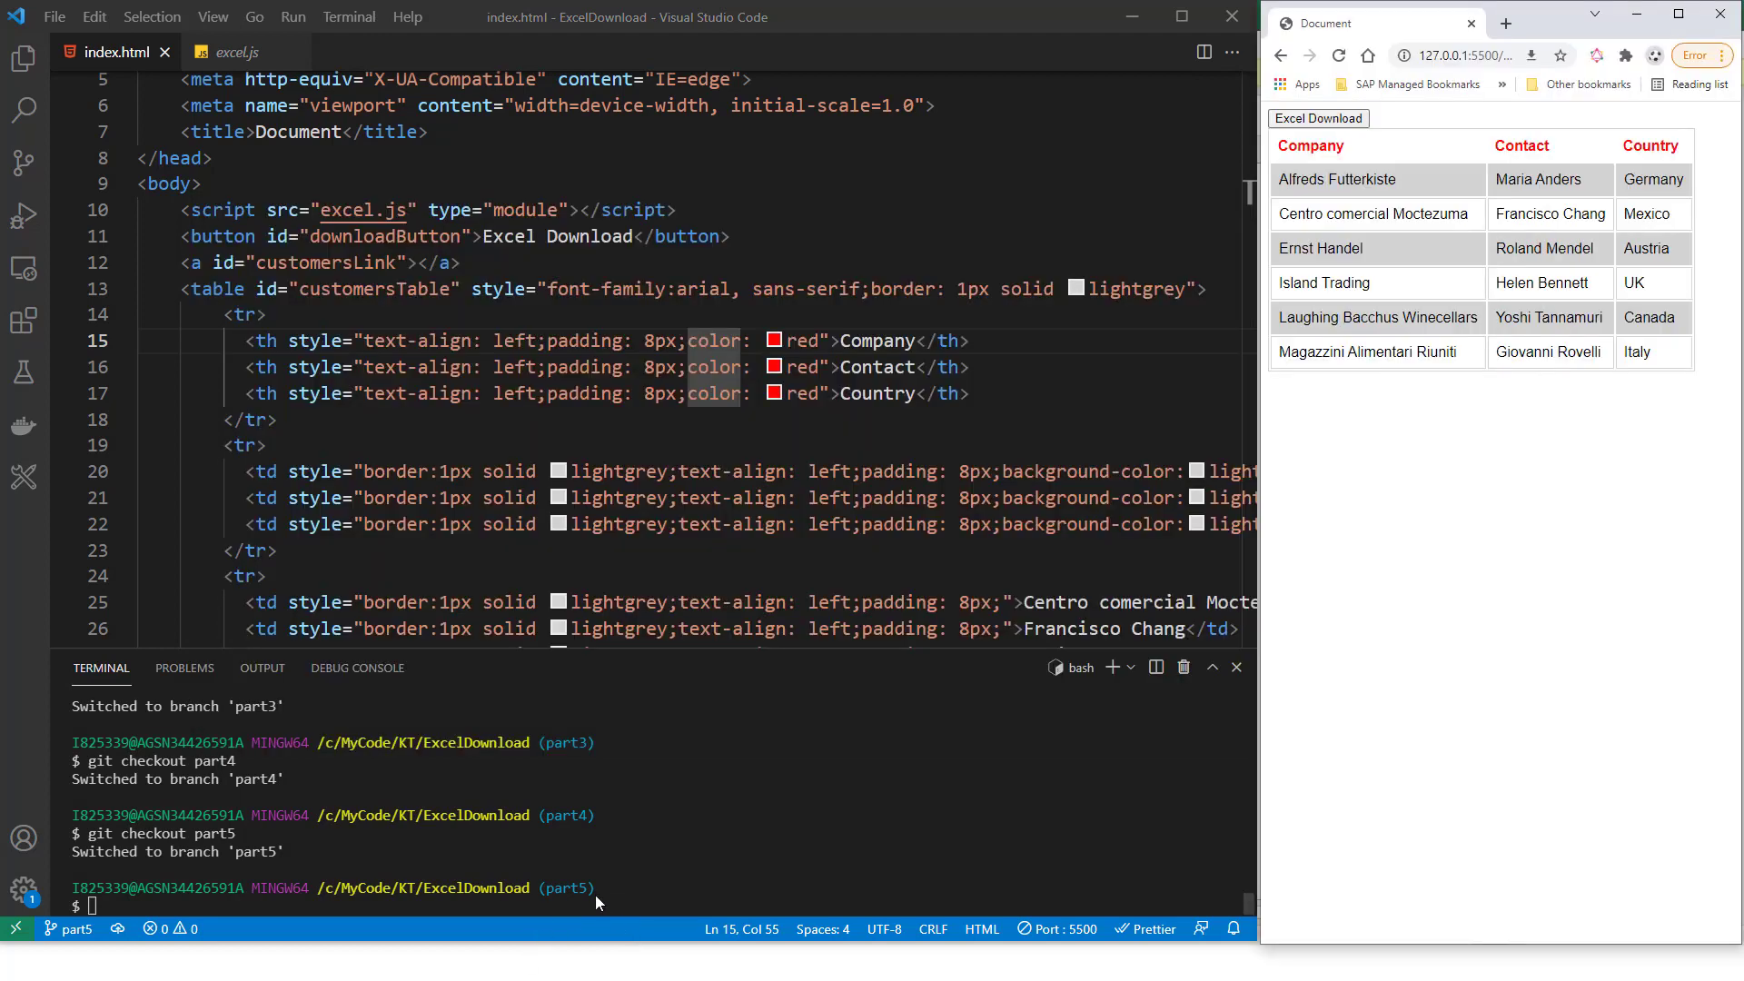
pyautogui.click(521, 904)
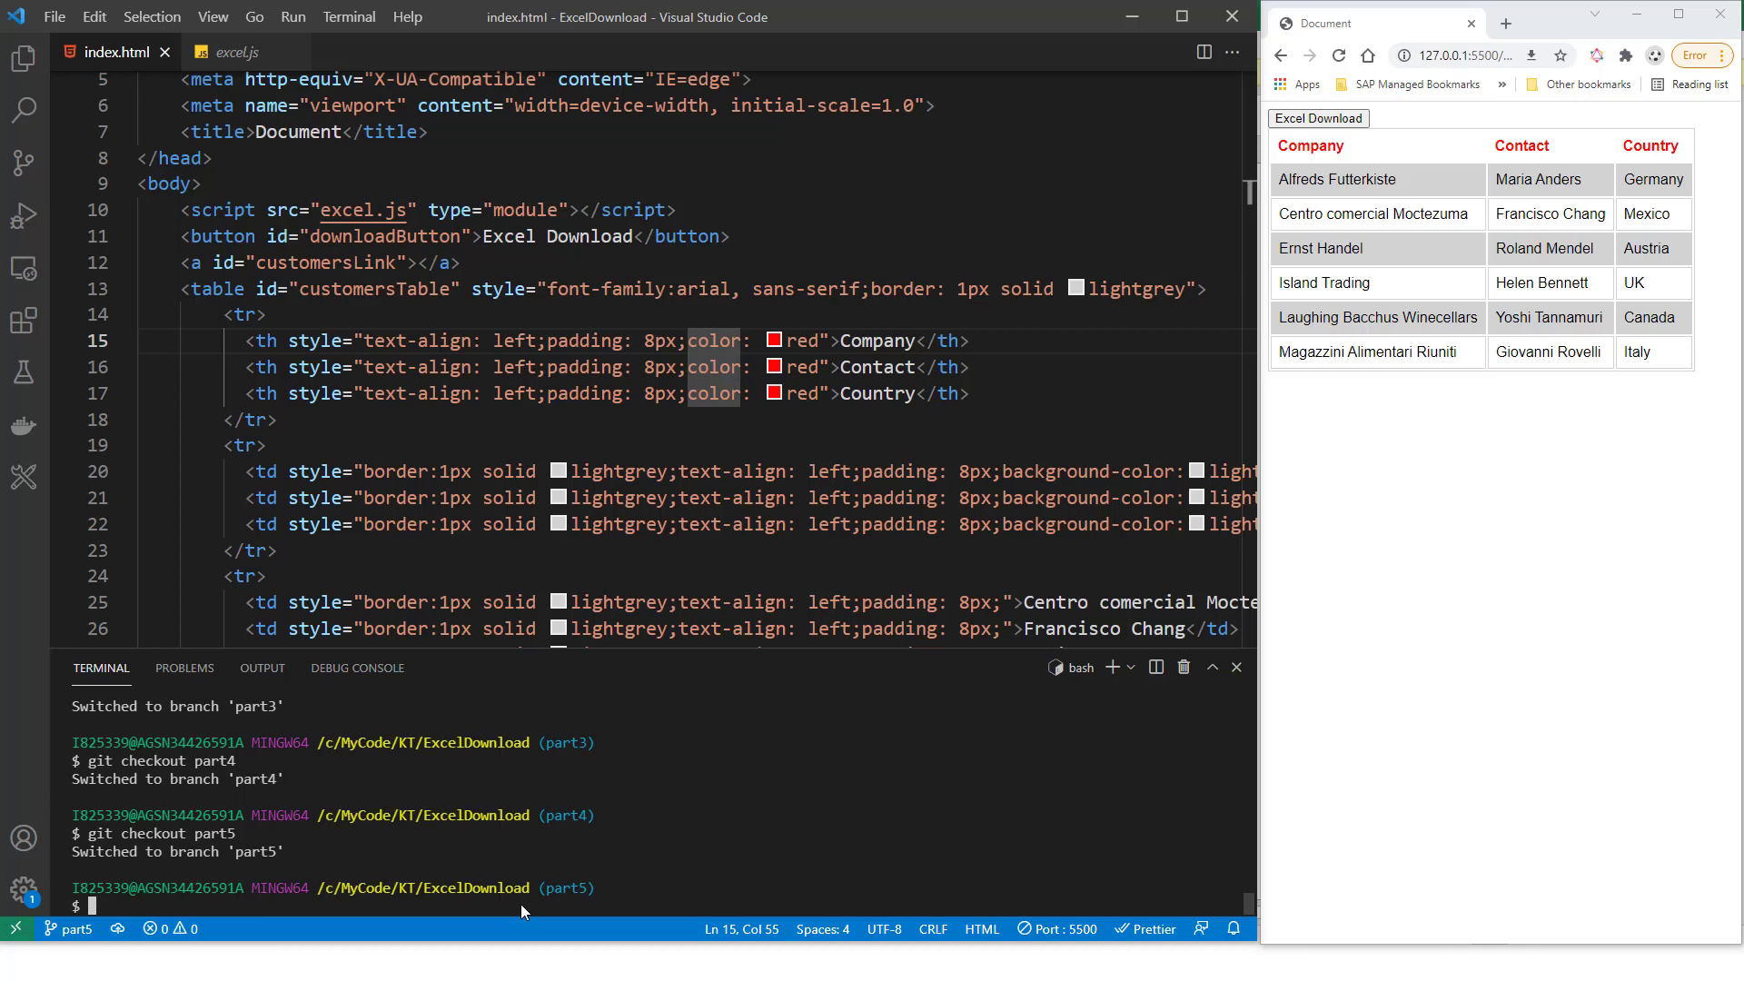
pyautogui.press('Up')
pyautogui.press('BackSpace')
pyautogui.write('0')
pyautogui.press('Return')
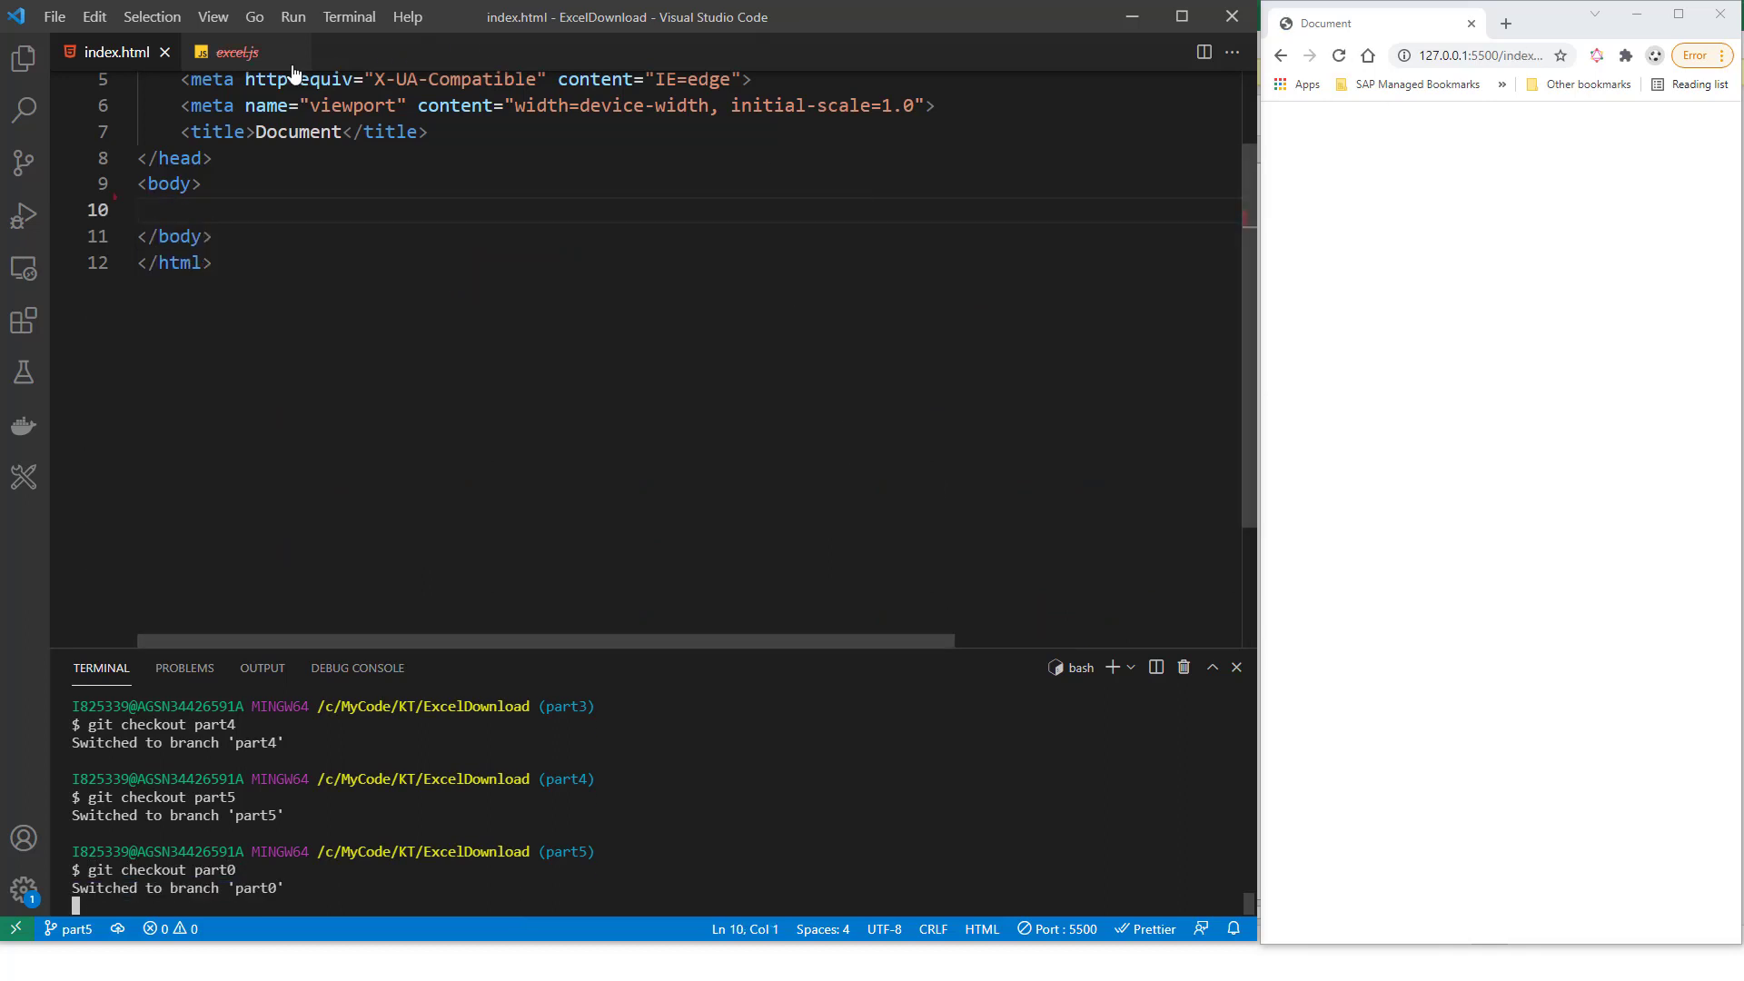
pyautogui.click(295, 54)
pyautogui.scroll(2, 520, 338)
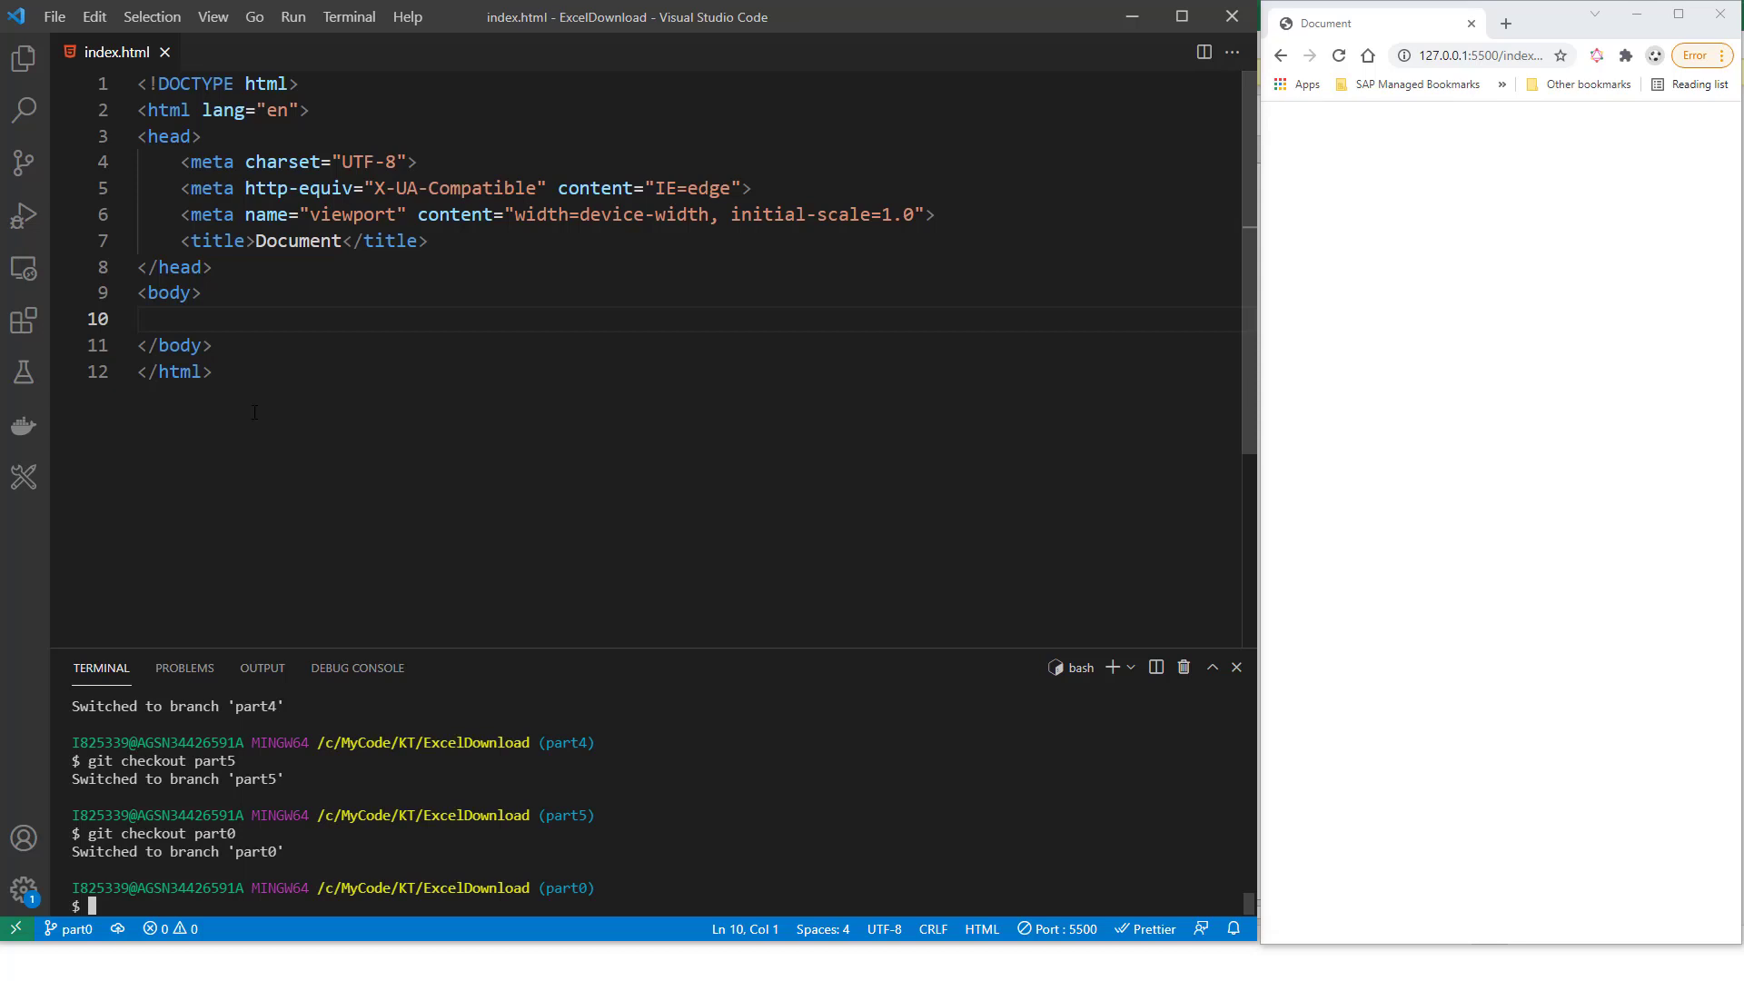
# Check out branch part1 and review the Excel Download button and empty anchor markup in index.html
pyautogui.press('Up')
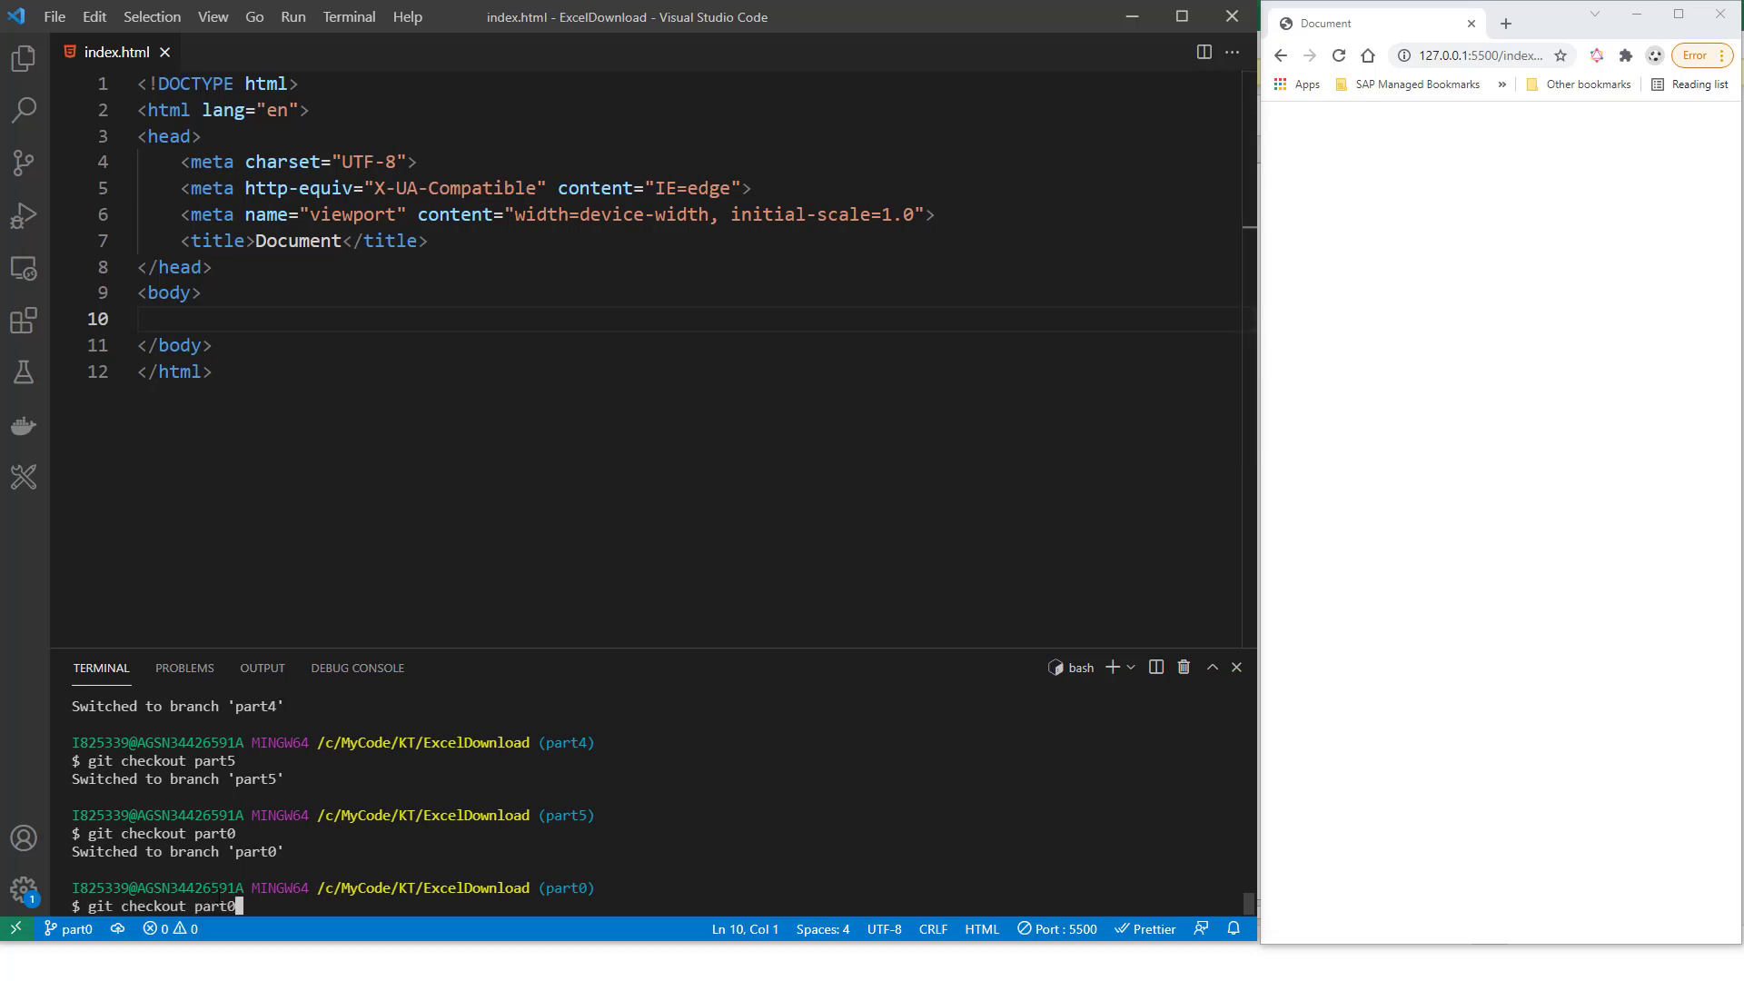
pyautogui.press('BackSpace')
pyautogui.write('1')
pyautogui.press('Return')
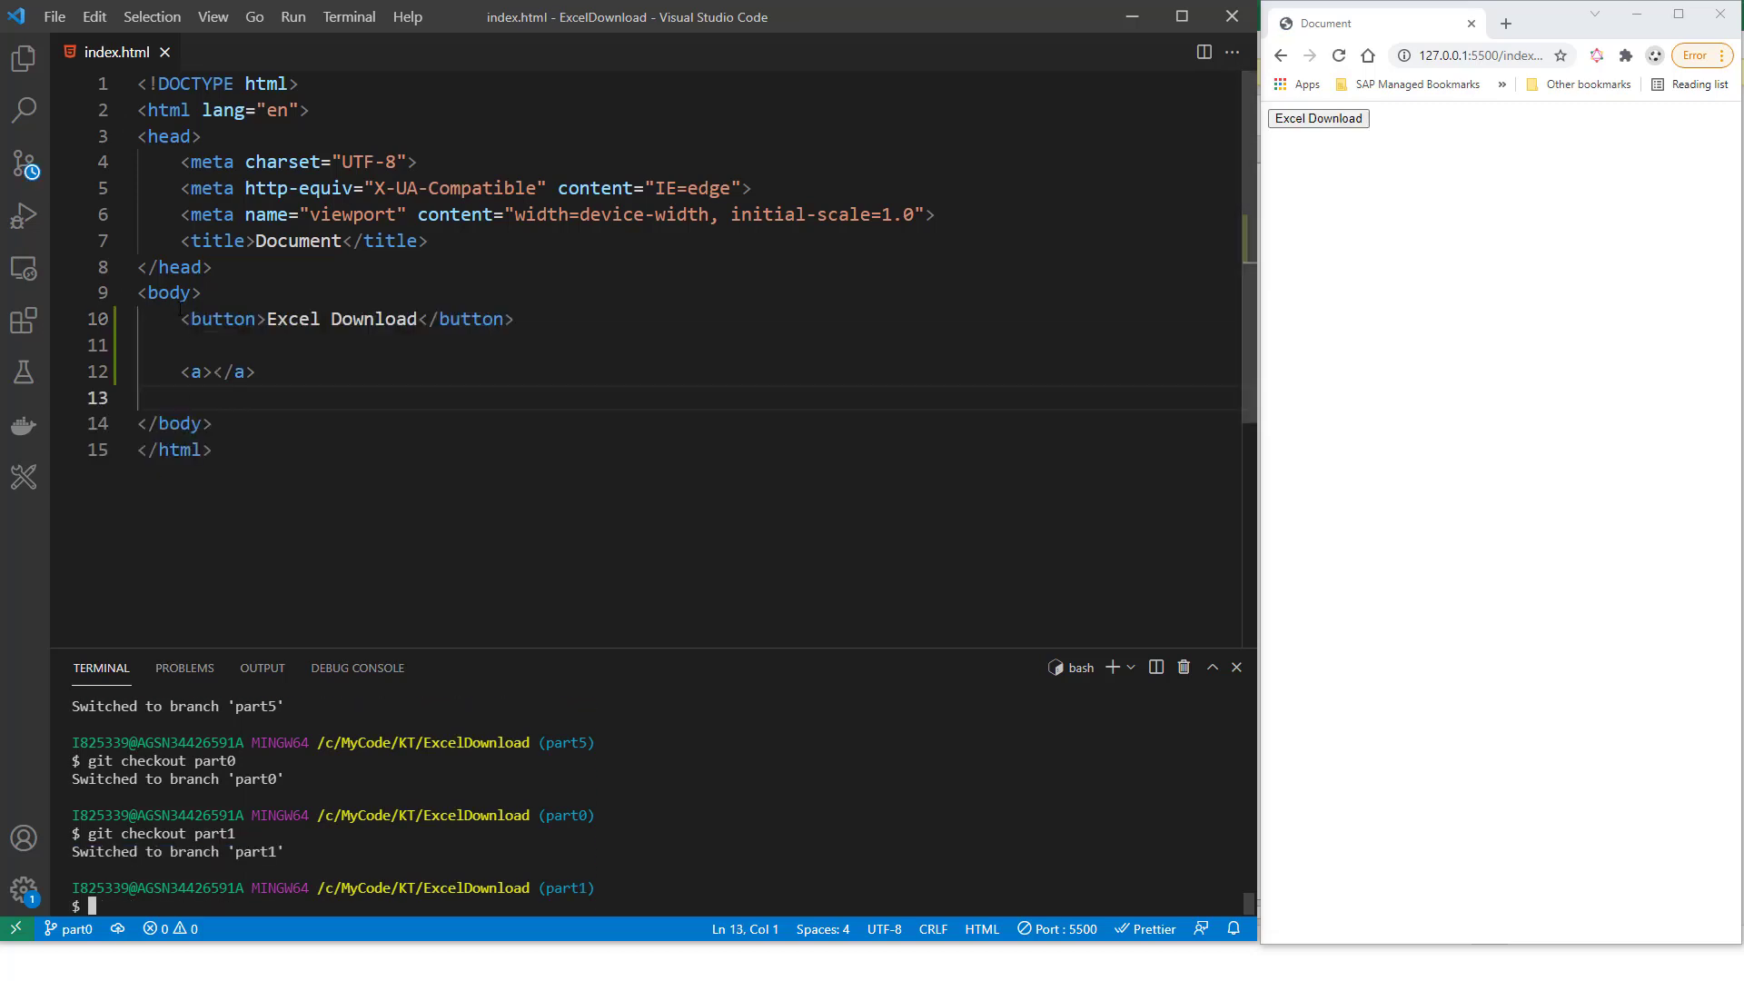
pyautogui.moveTo(183, 319); pyautogui.dragTo(516, 319)
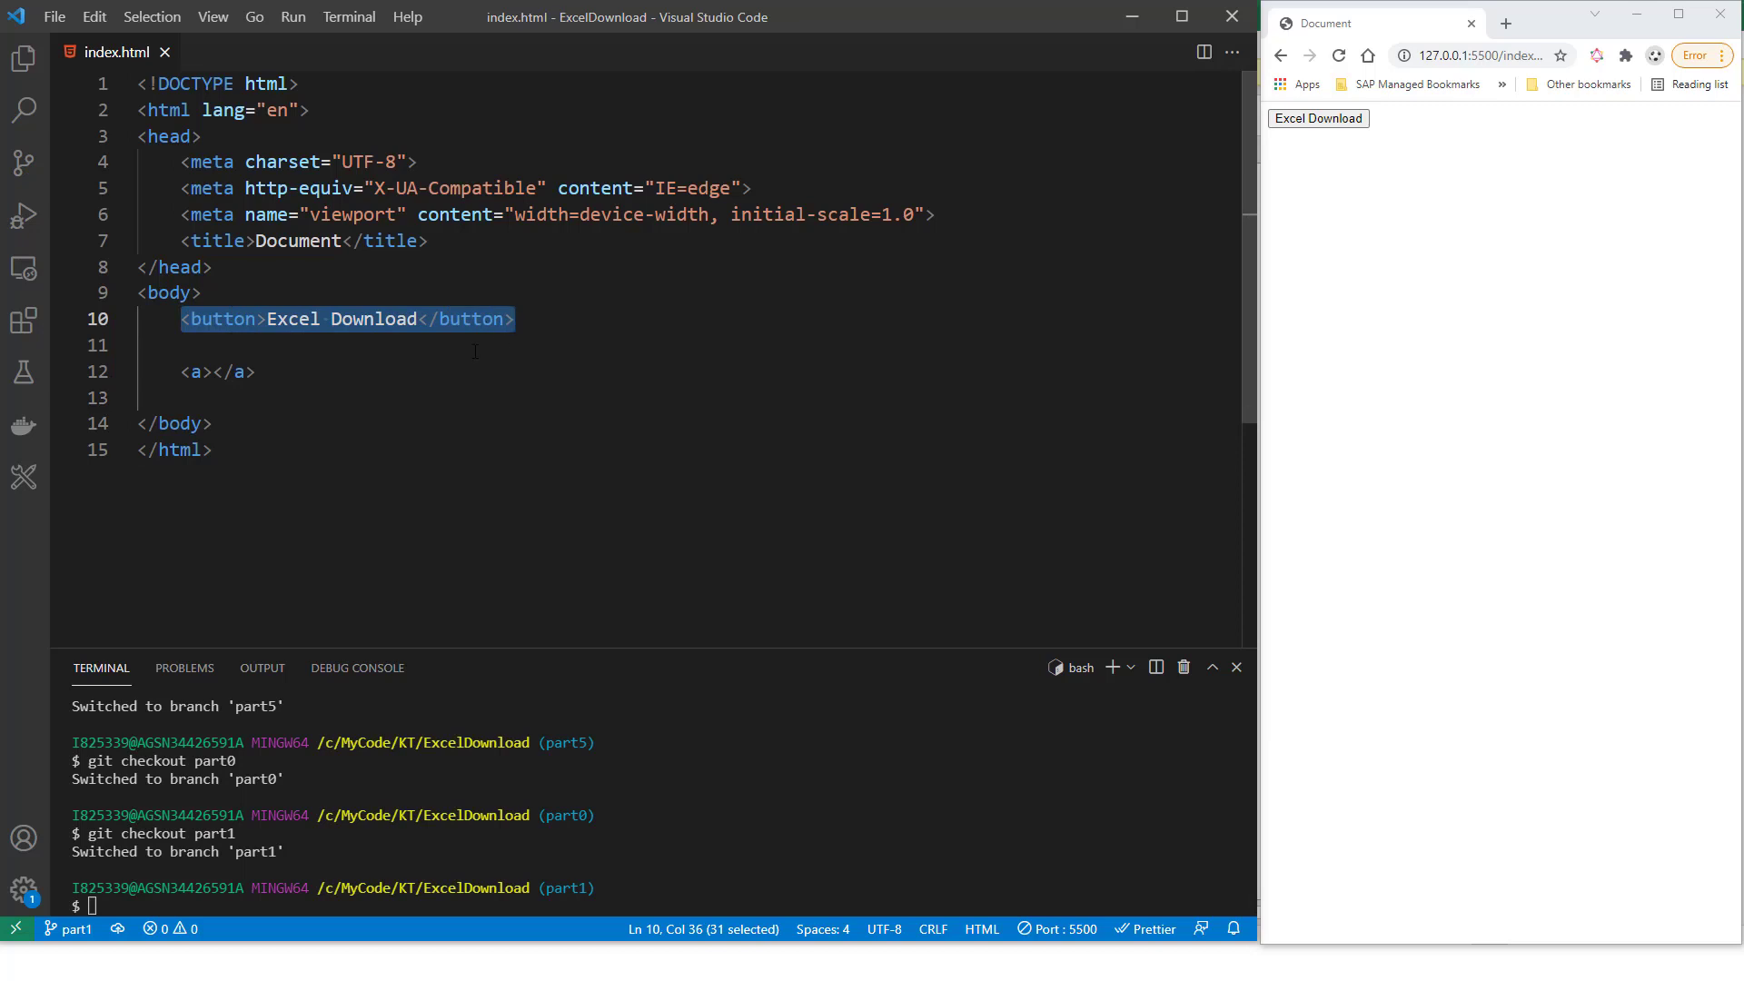
pyautogui.click(268, 373)
pyautogui.moveTo(266, 374); pyautogui.dragTo(185, 373)
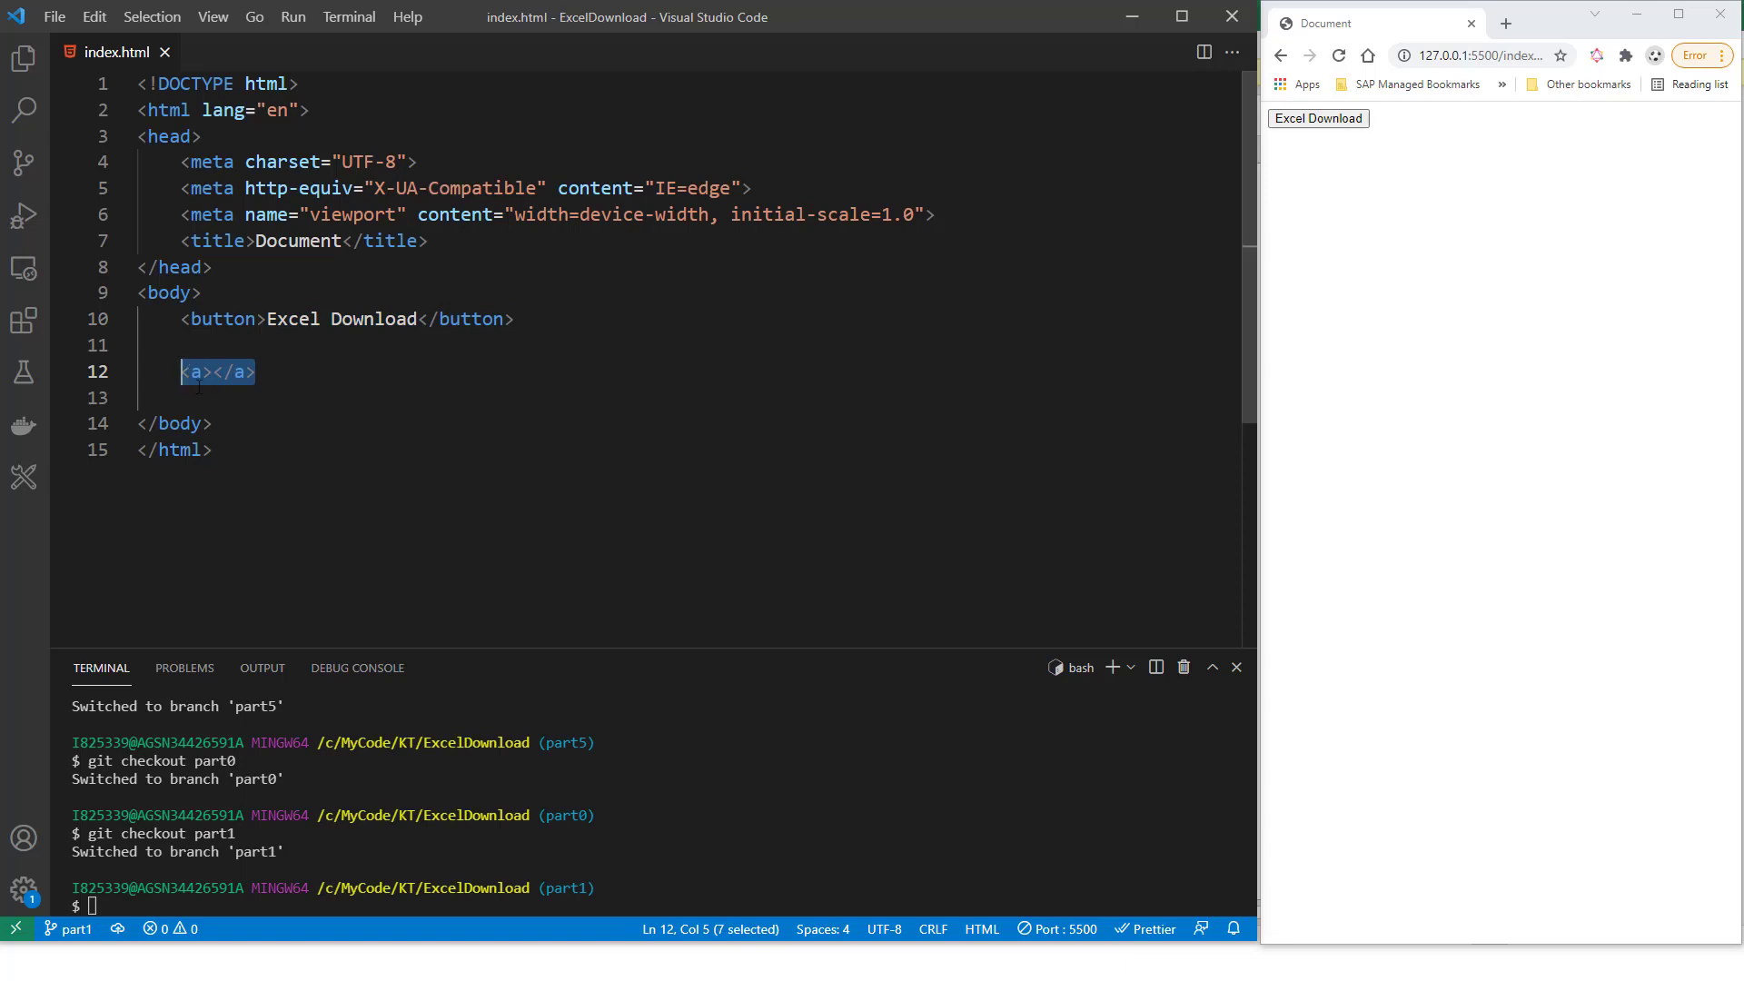
pyautogui.click(294, 387)
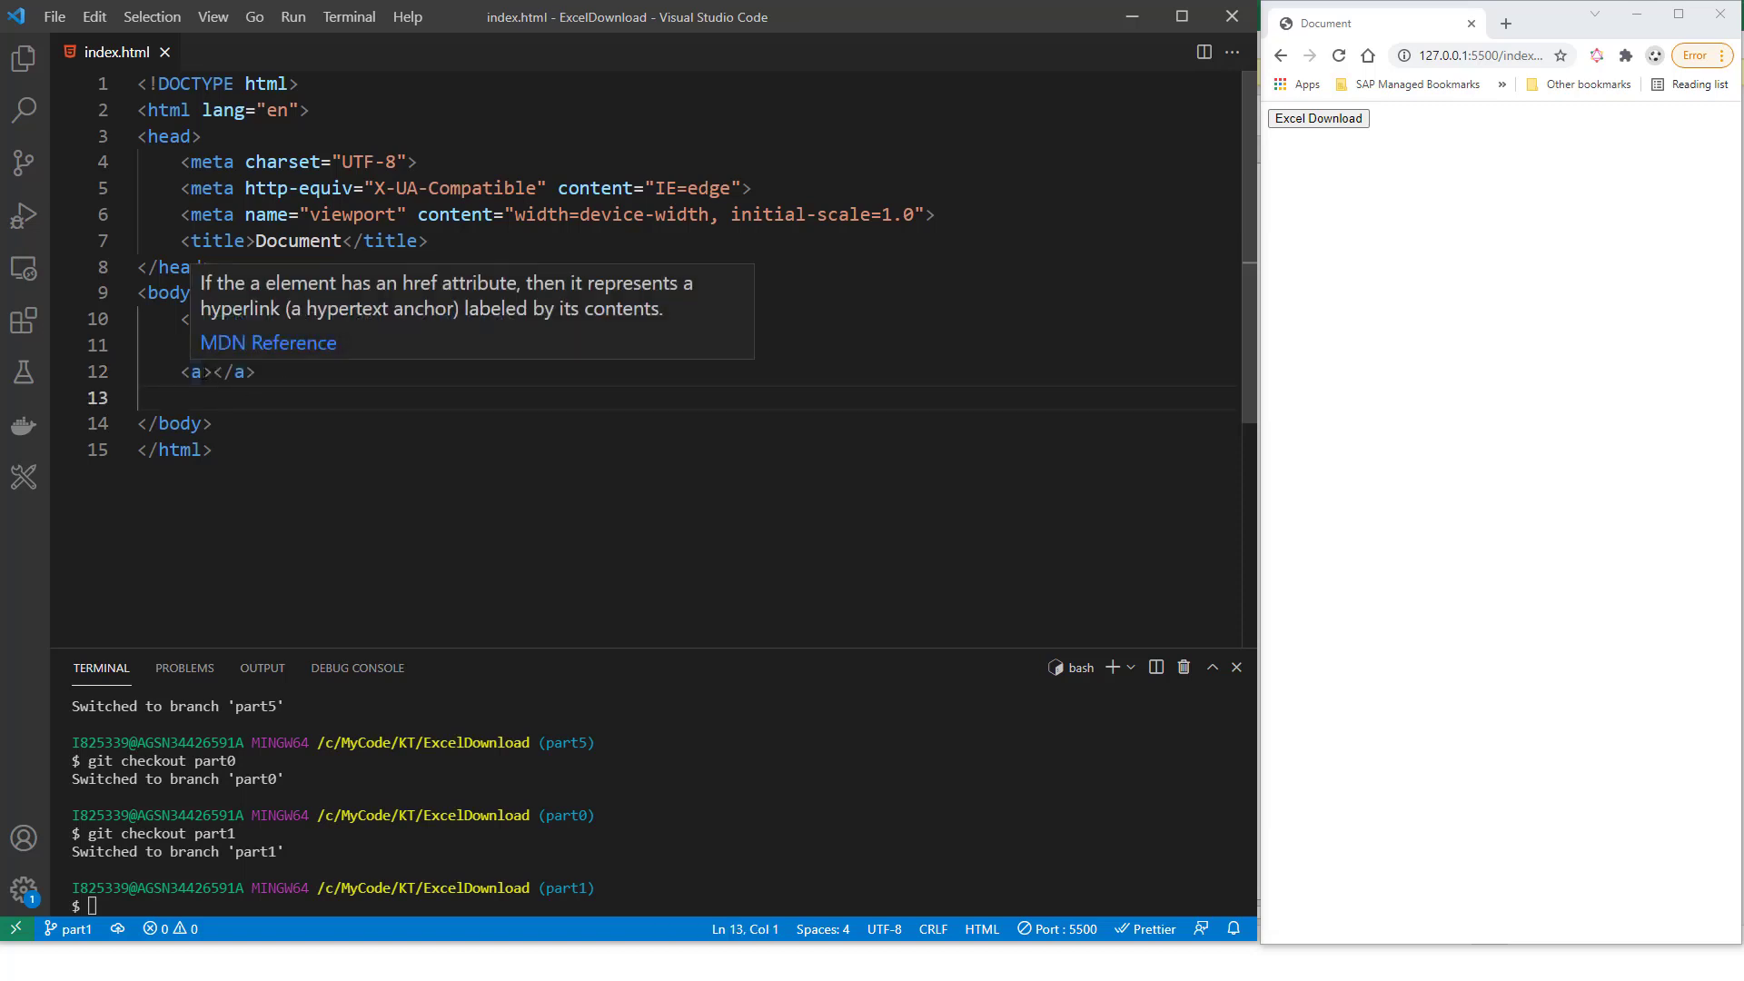
# Remove the href attribute holding the empty table, leaving line 12 as an empty <a></a>
pyautogui.click(202, 371)
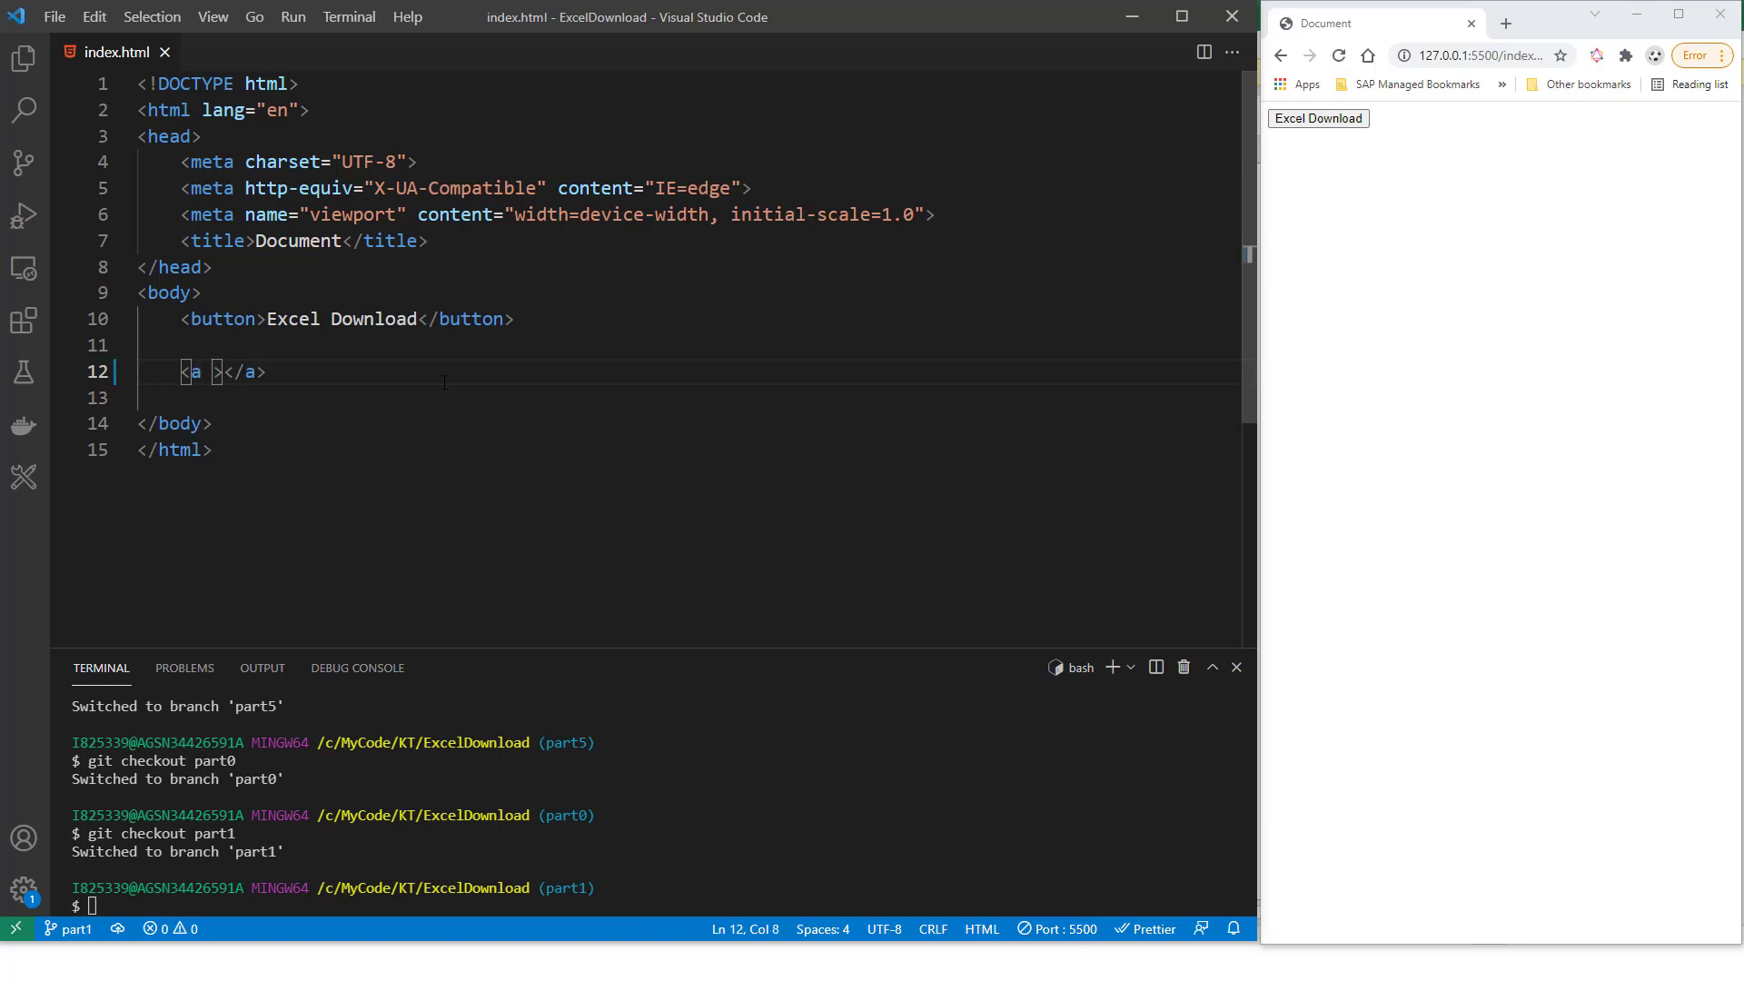
pyautogui.write('href=')
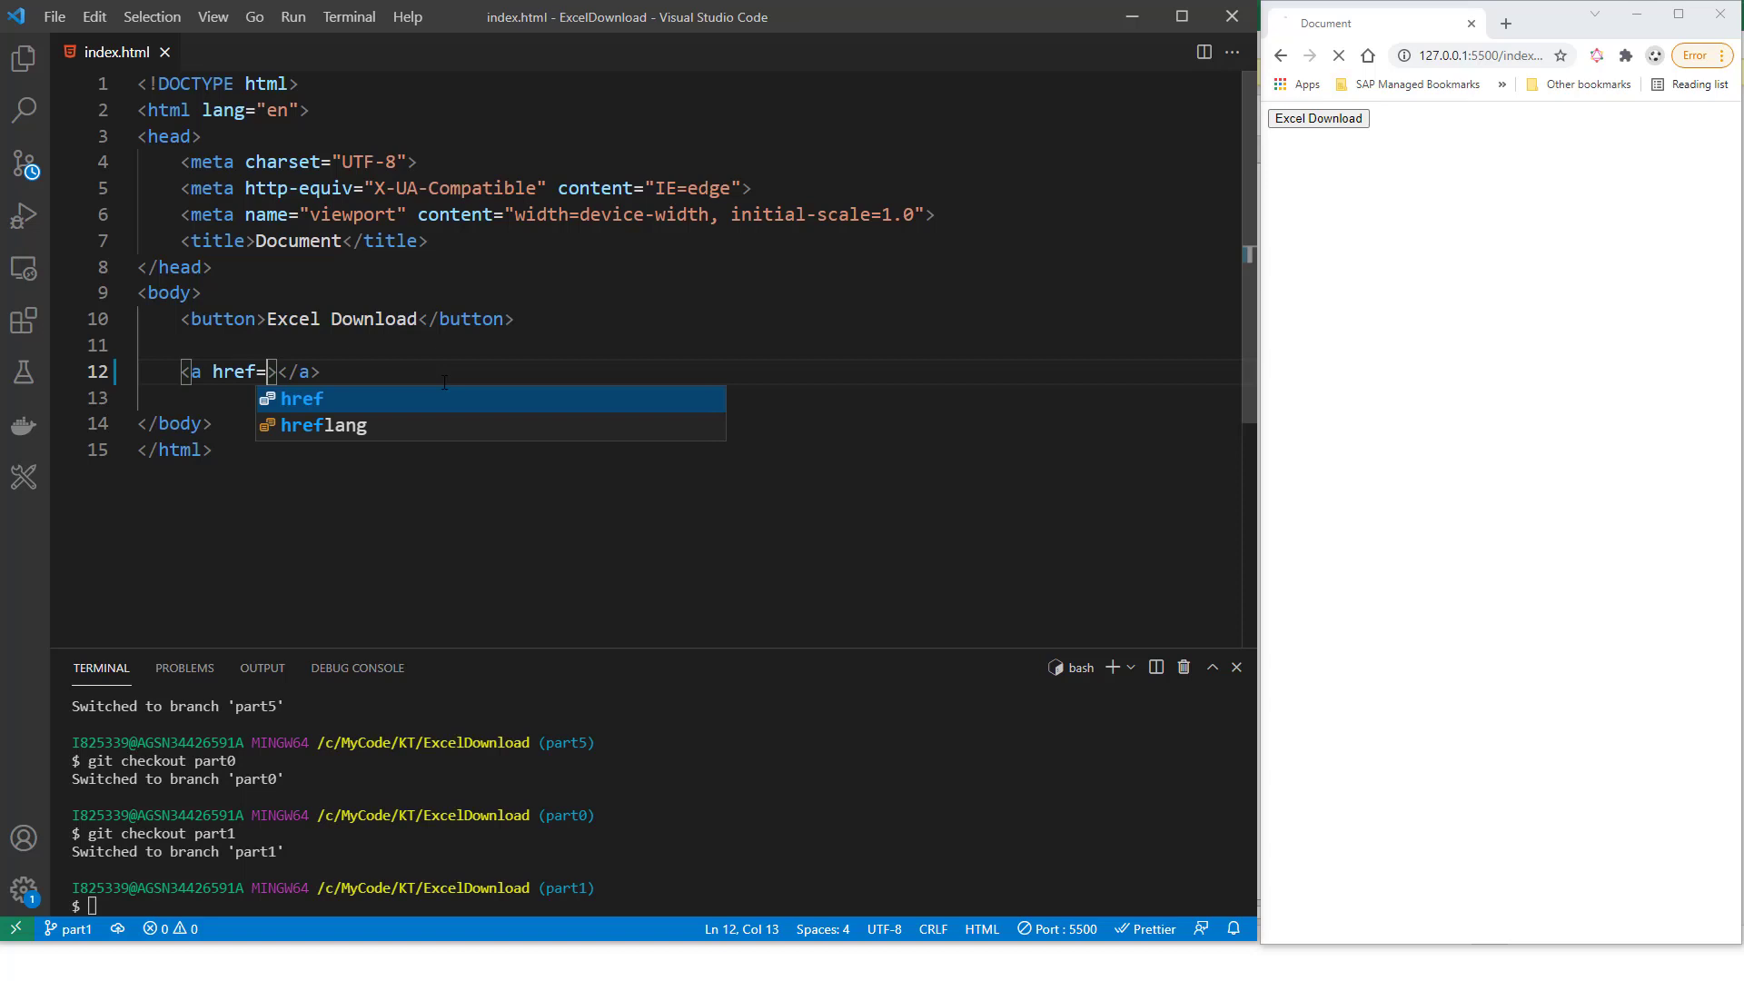
pyautogui.press('Escape')
pyautogui.write('"')
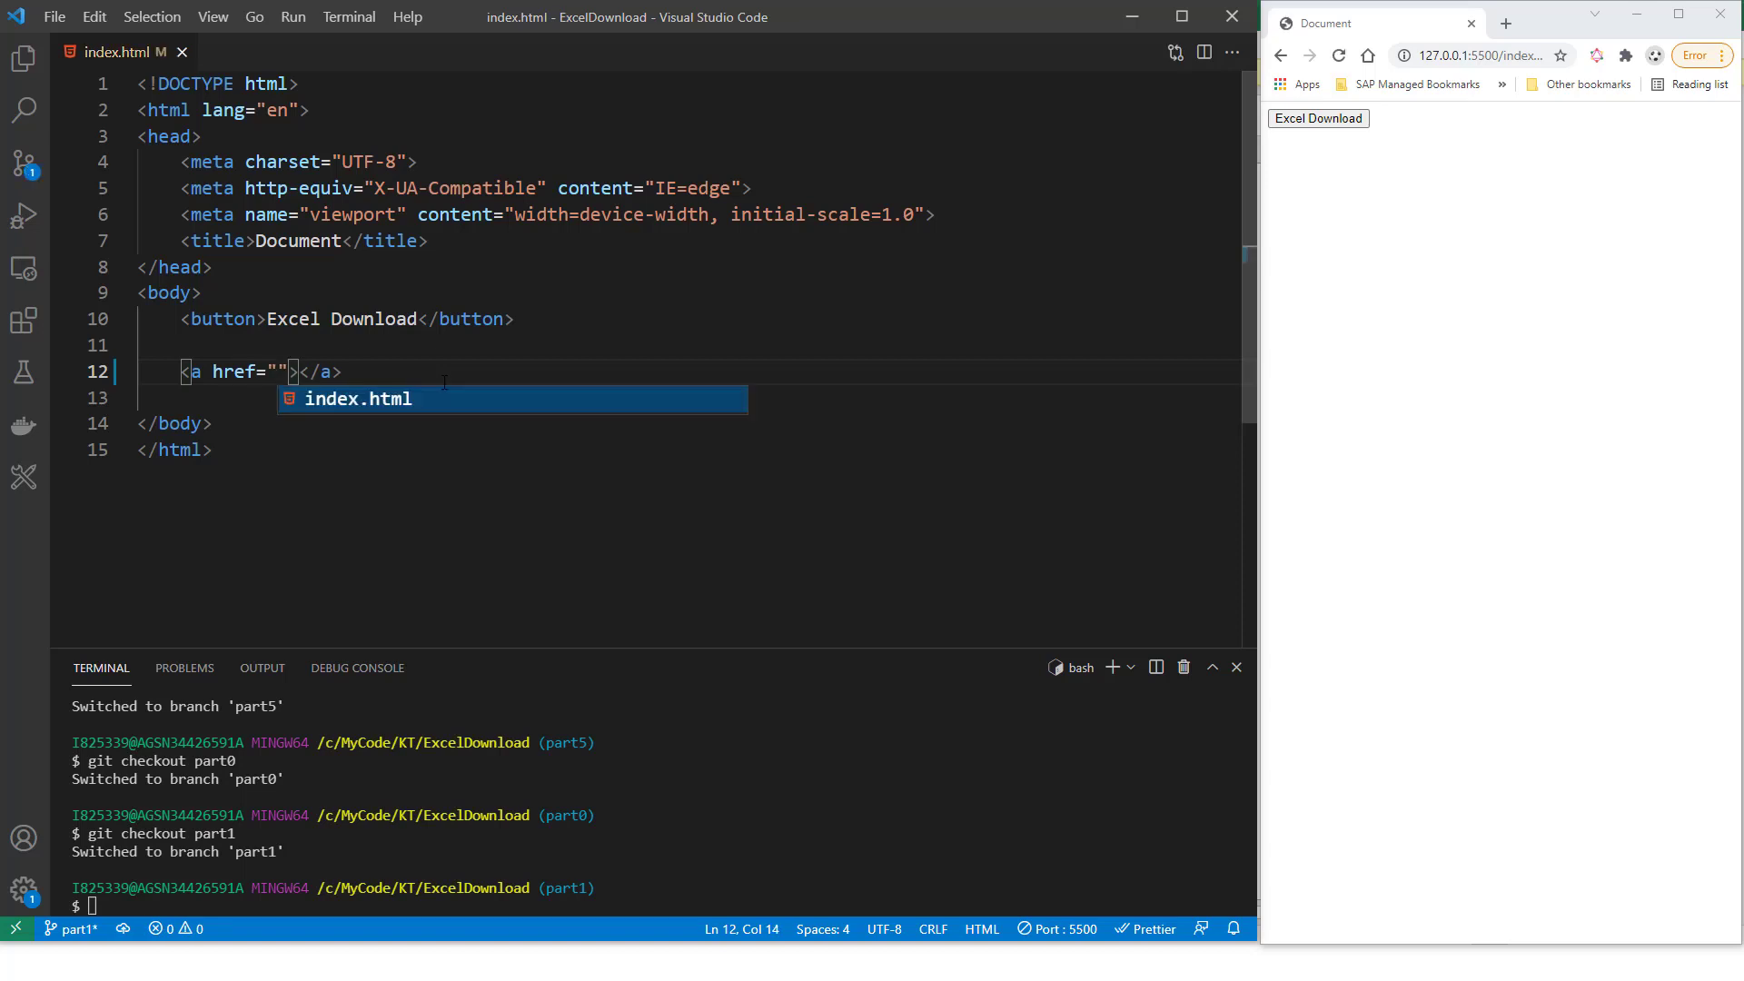
pyautogui.write('<tab')
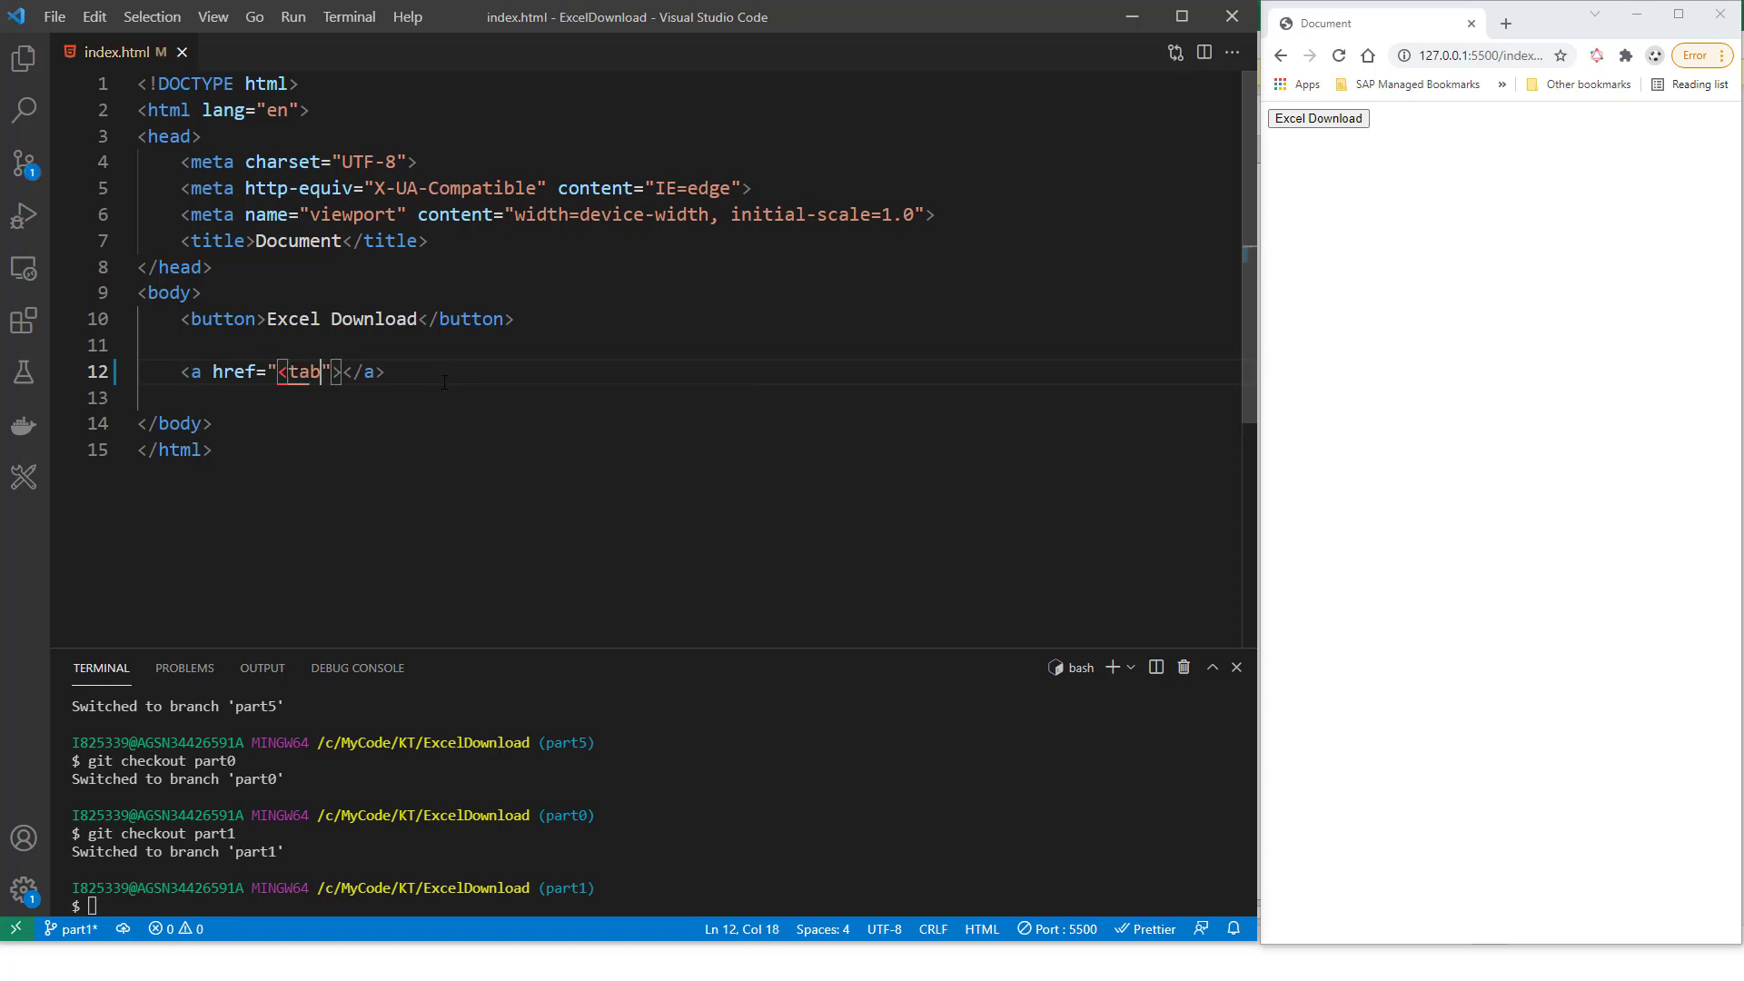
pyautogui.write('le')
pyautogui.write('><')
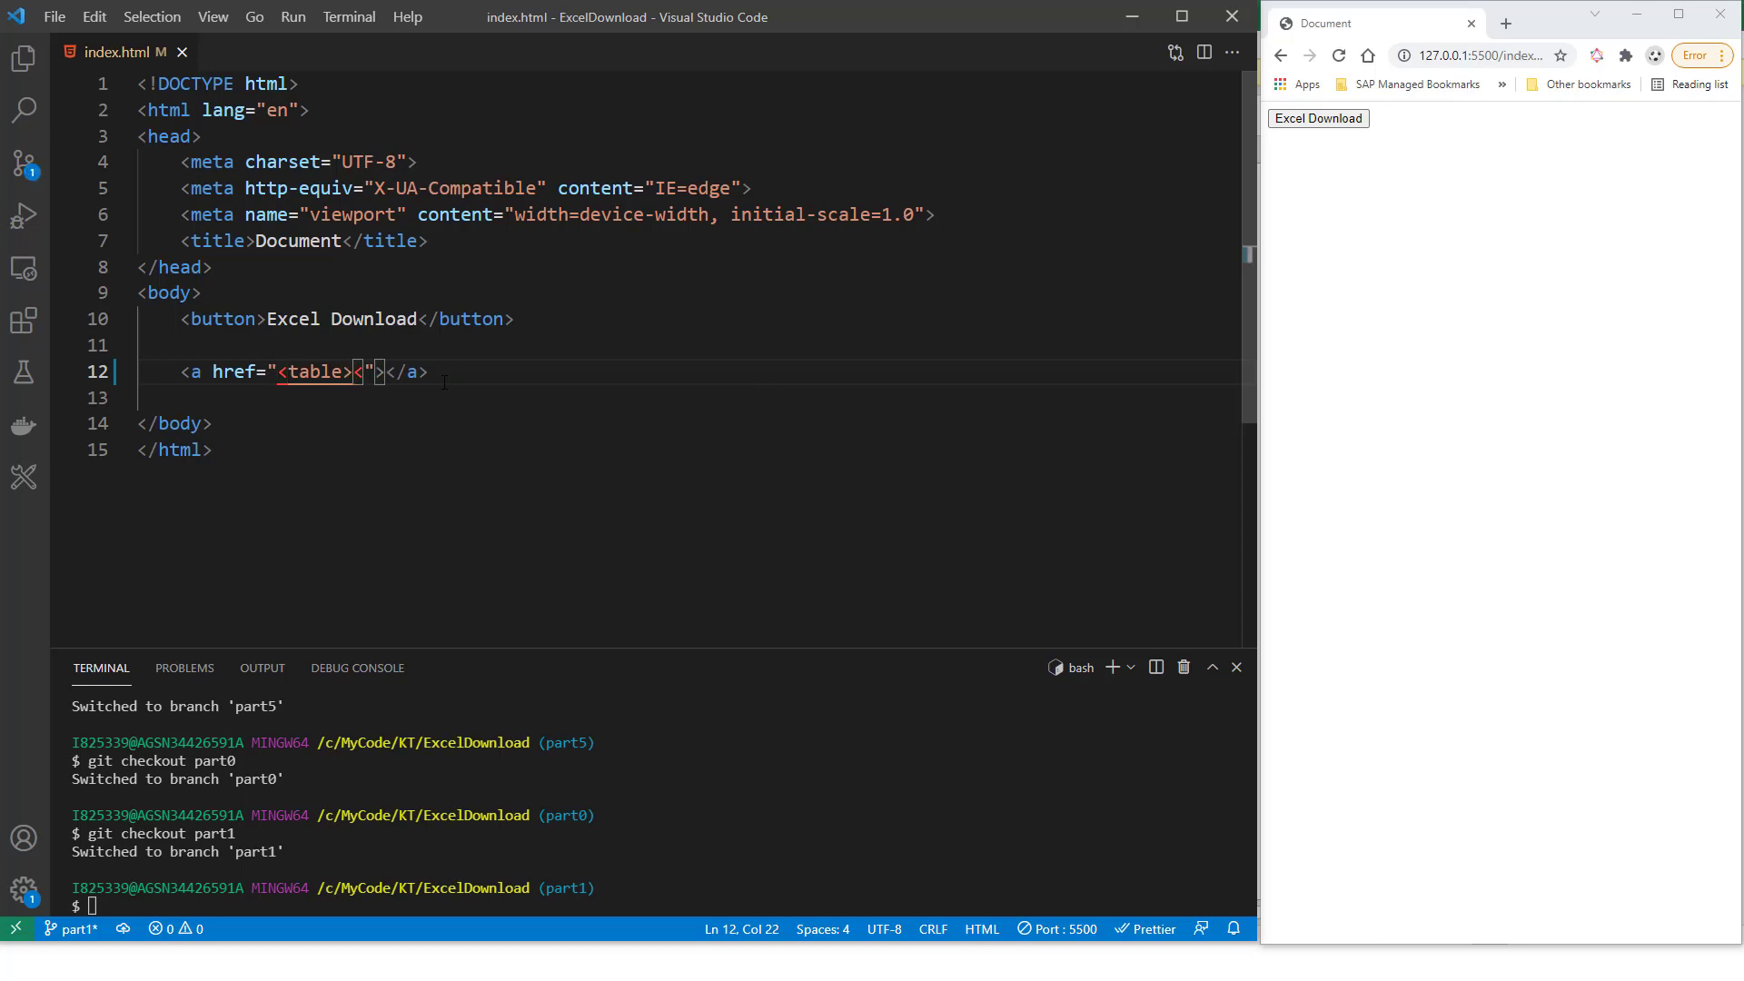
pyautogui.write('/table')
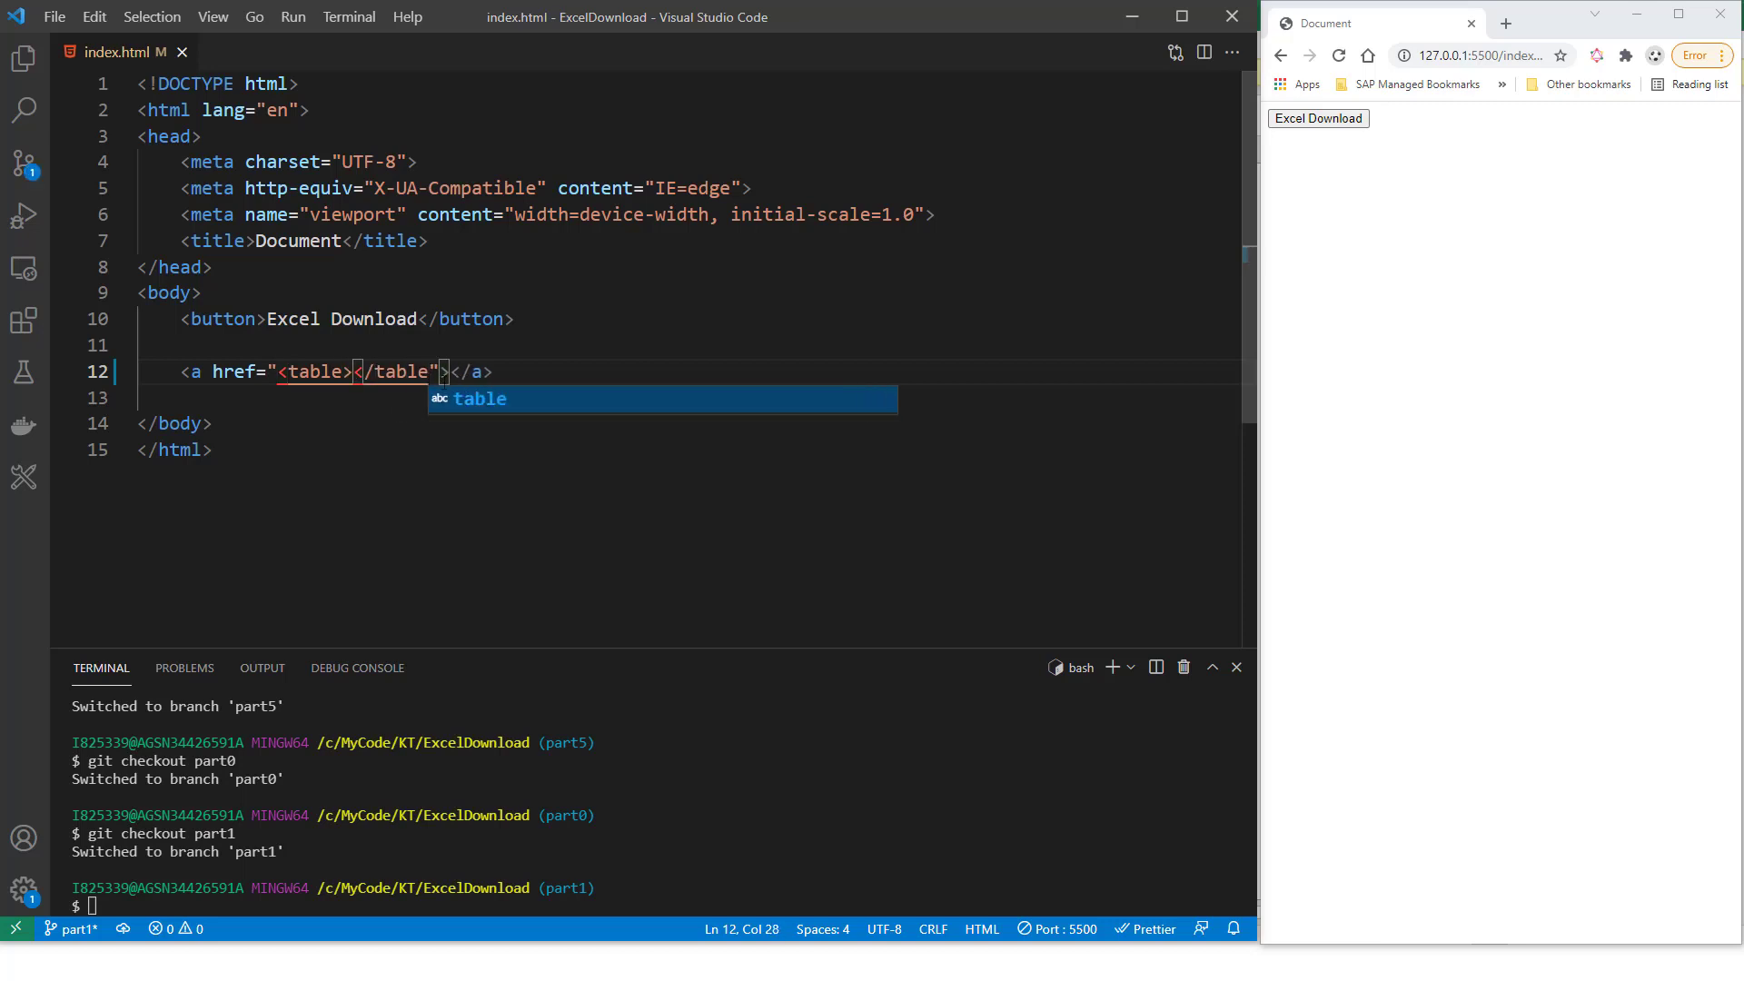
pyautogui.write('>')
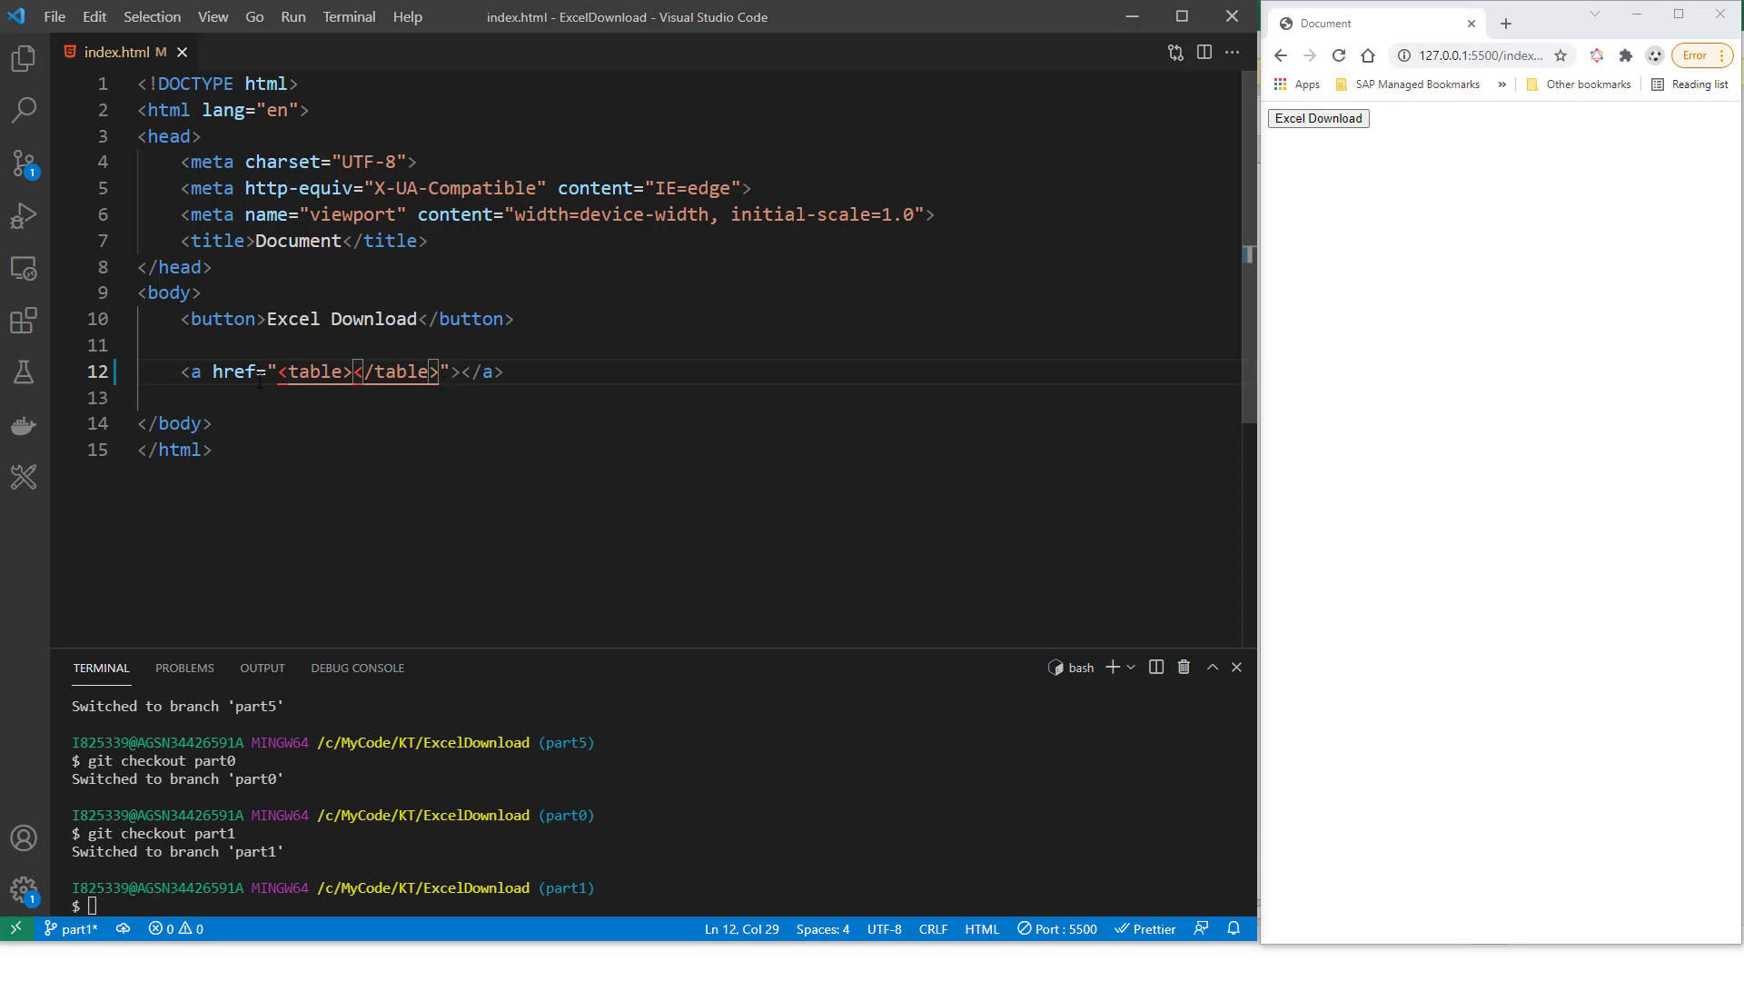
pyautogui.moveTo(214, 371); pyautogui.dragTo(436, 373)
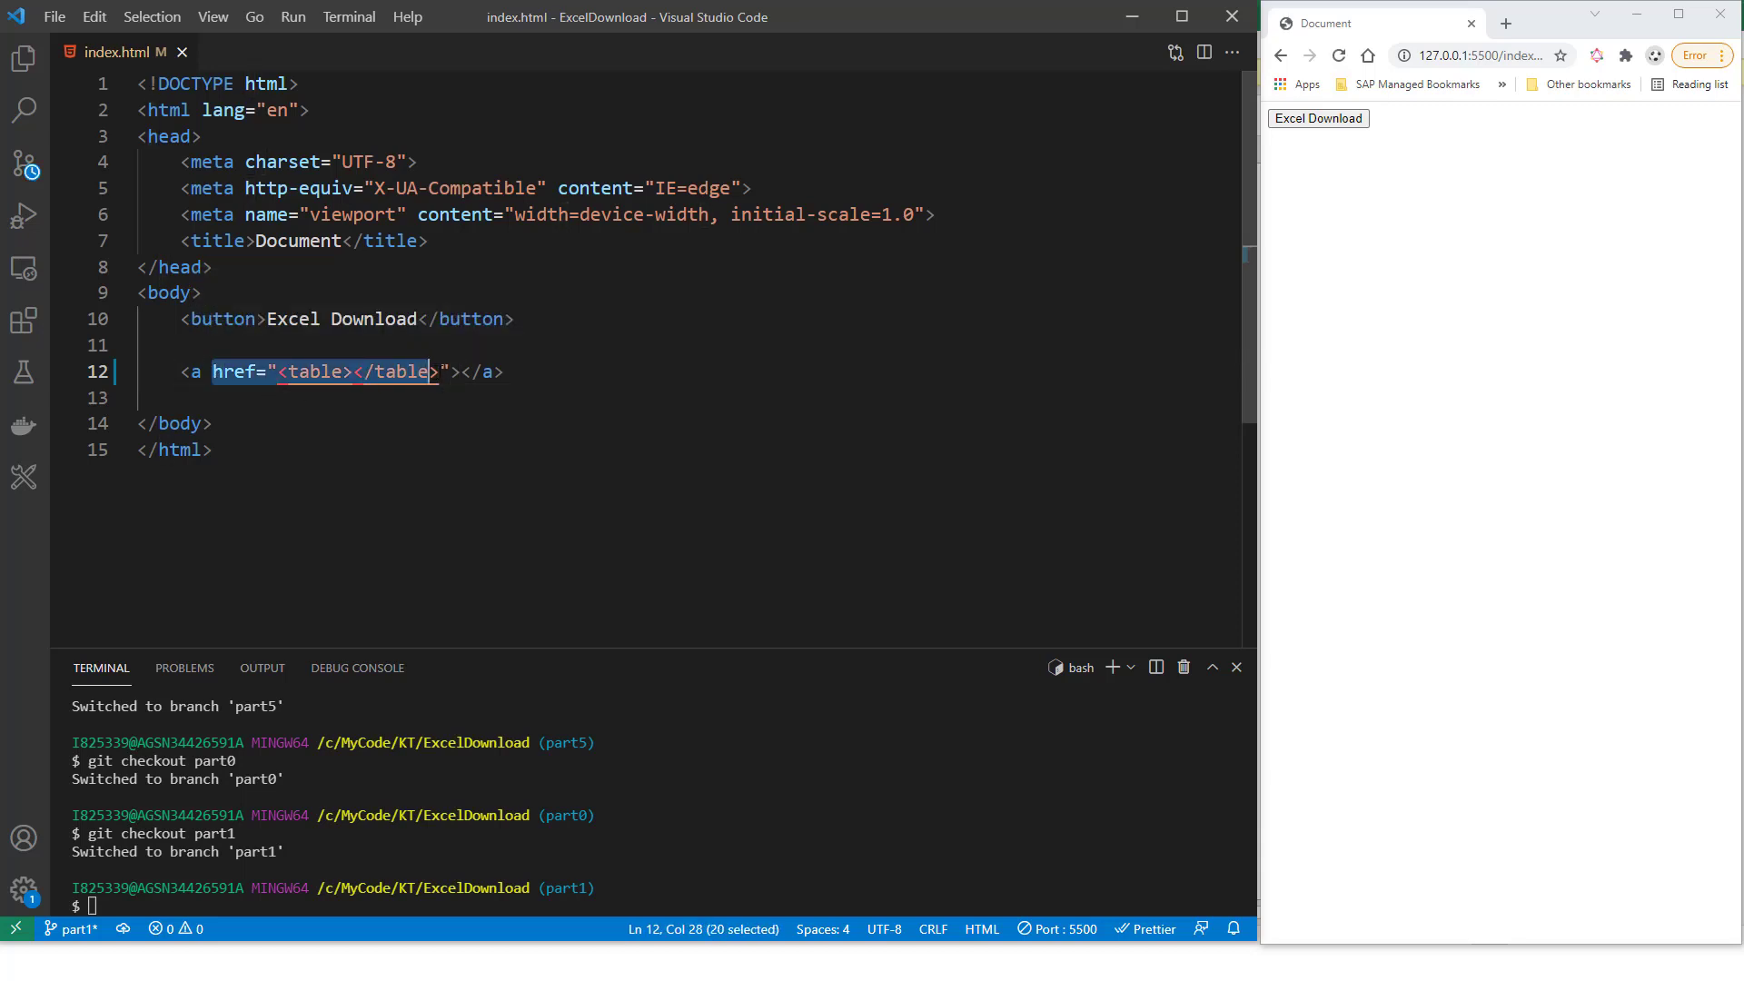
pyautogui.hotkey('shift', 'Right')
pyautogui.hotkey('shift', 'Right')
pyautogui.press('BackSpace')
pyautogui.press('BackSpace')
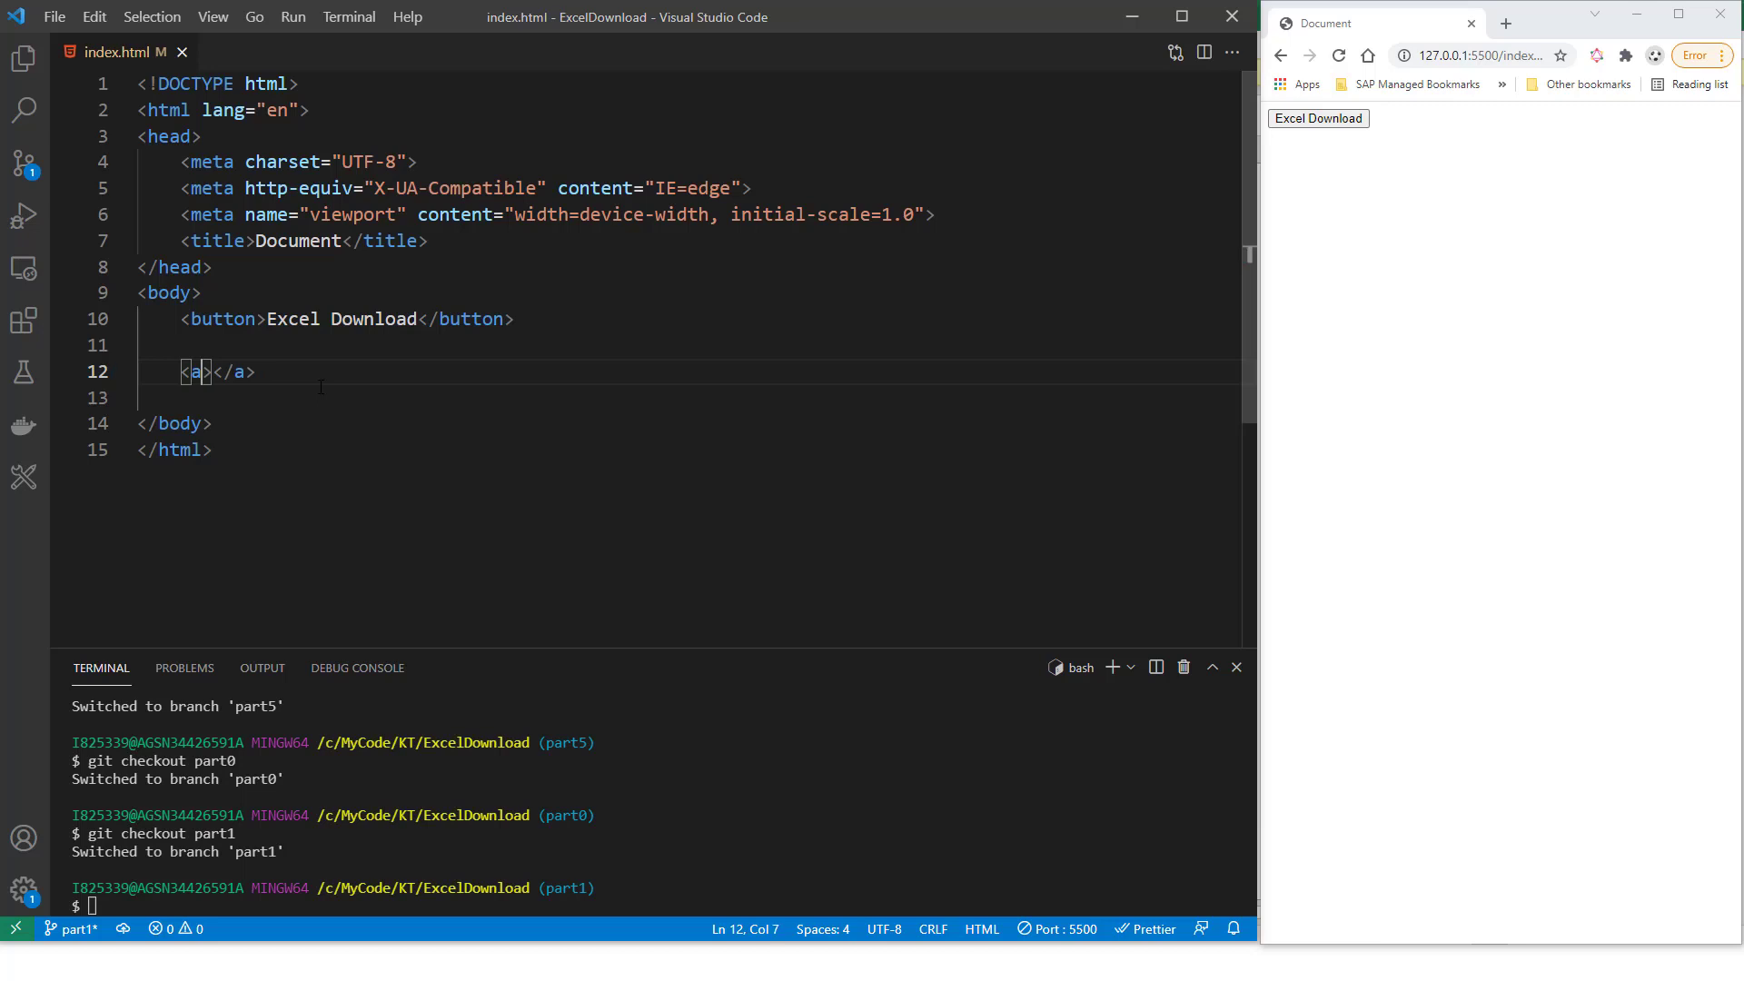
pyautogui.click(249, 888)
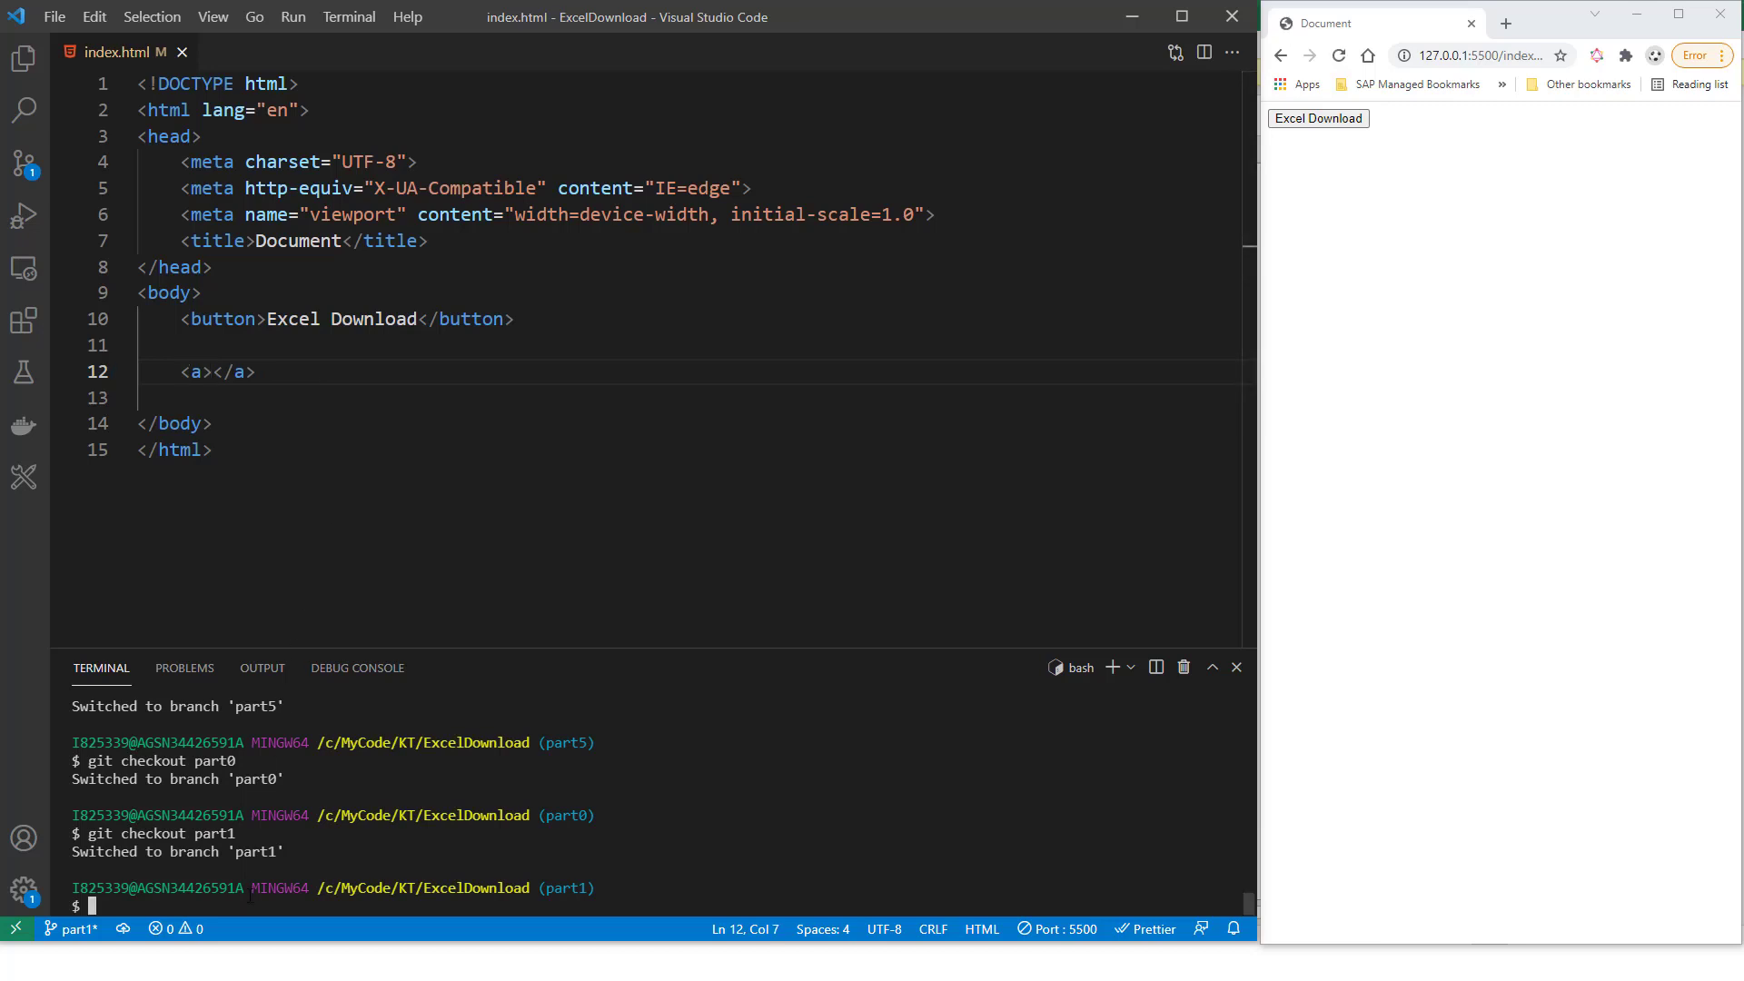
# Run 'git checkout part2' and review the Company/Contact/Country table markup in index.html
pyautogui.press('Up')
pyautogui.press('BackSpace')
pyautogui.write('2')
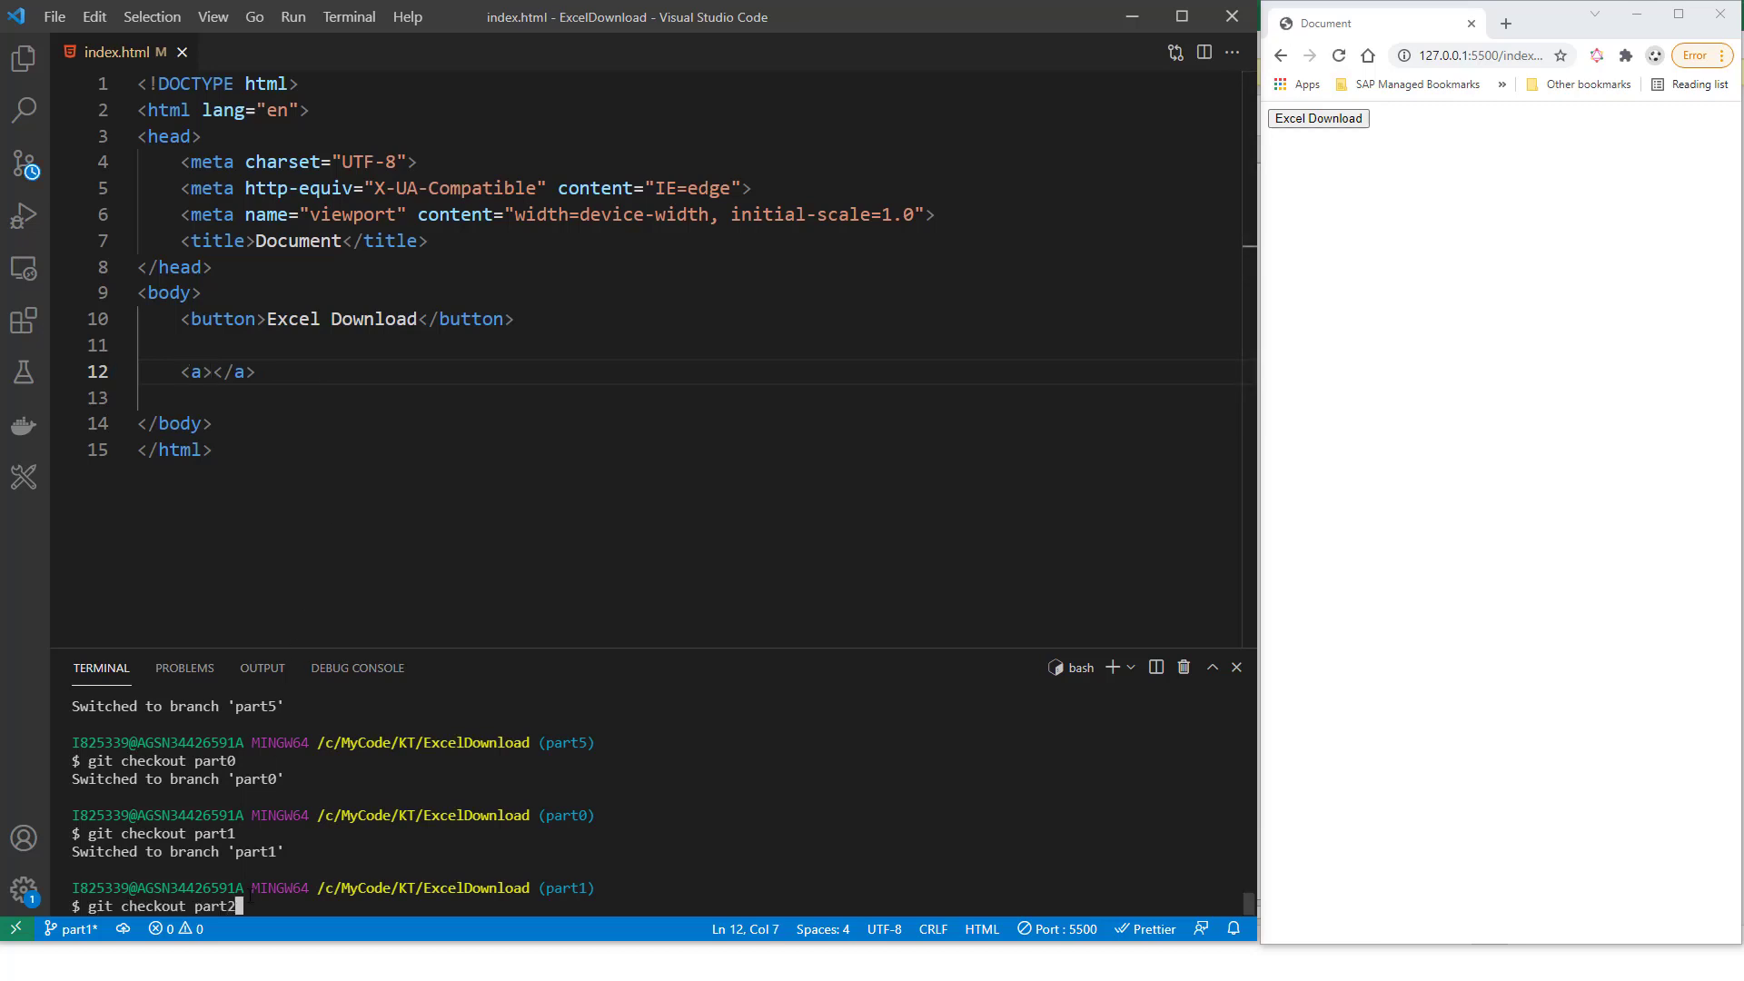
pyautogui.press('Return')
pyautogui.scroll(-1, 571, 638)
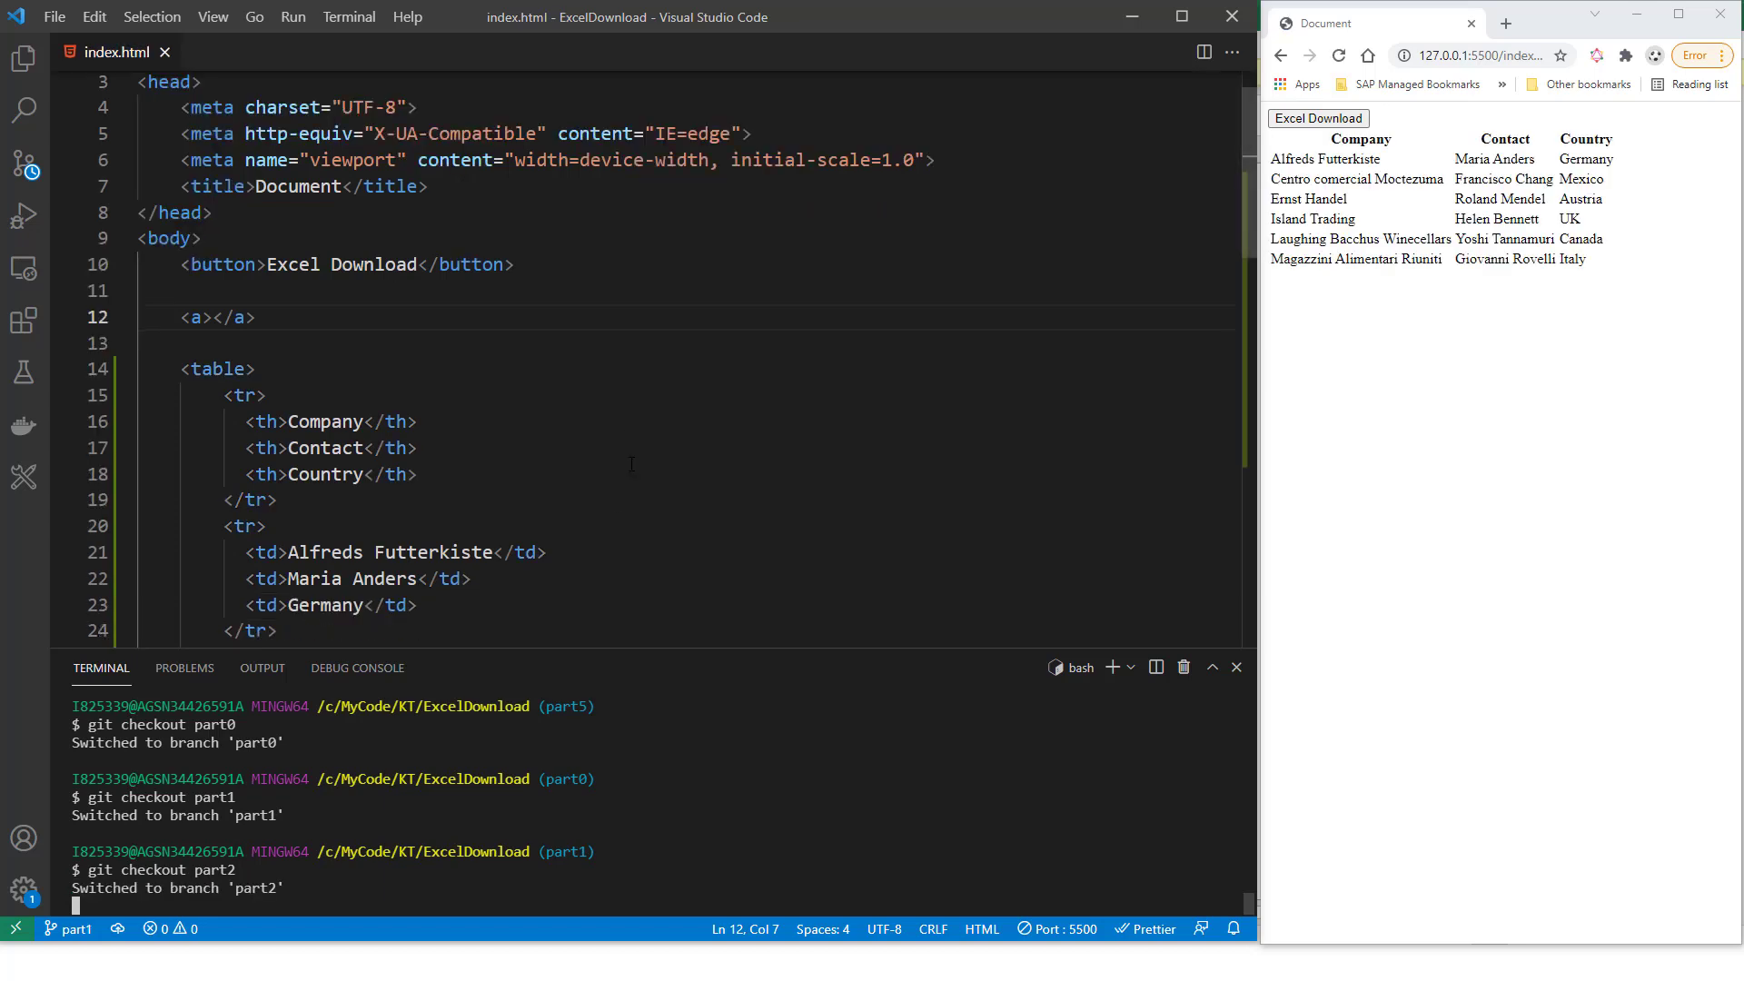
pyautogui.scroll(-1, 600, 546)
pyautogui.scroll(-1, 631, 467)
pyautogui.scroll(-1, 631, 467)
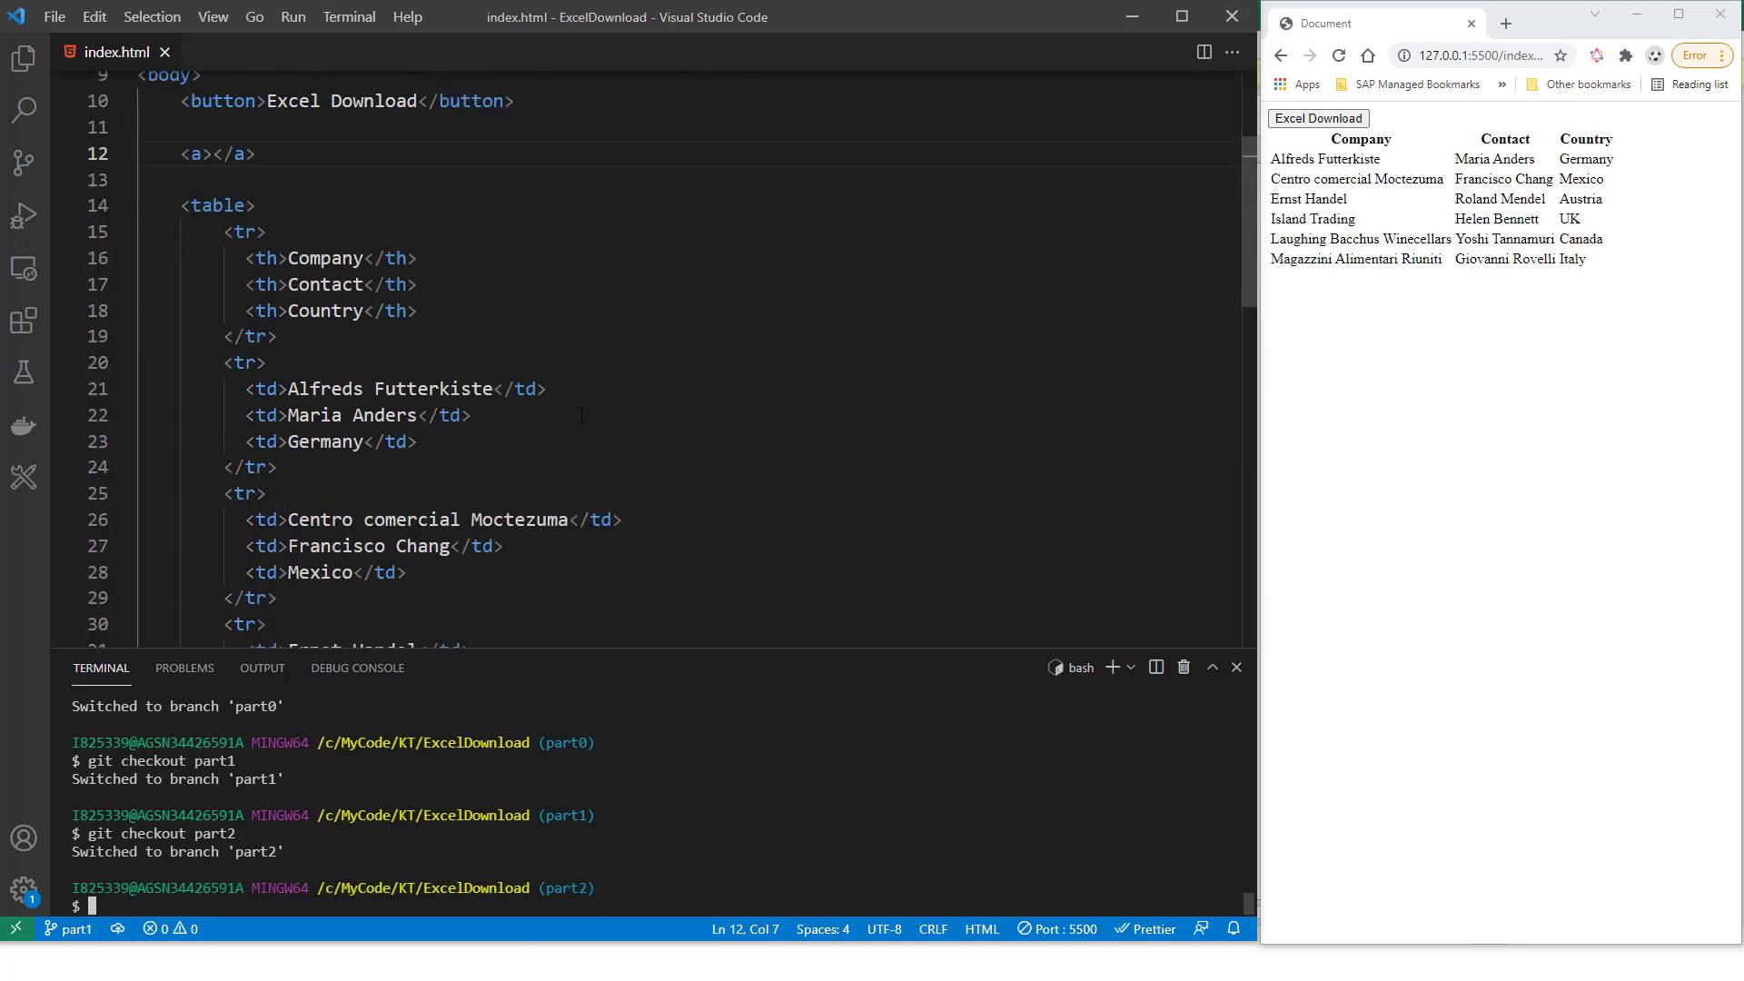
pyautogui.moveTo(182, 205)
pyautogui.mouseDown()
pyautogui.moveTo(354, 608)
pyautogui.moveTo(415, 531)
pyautogui.mouseUp()
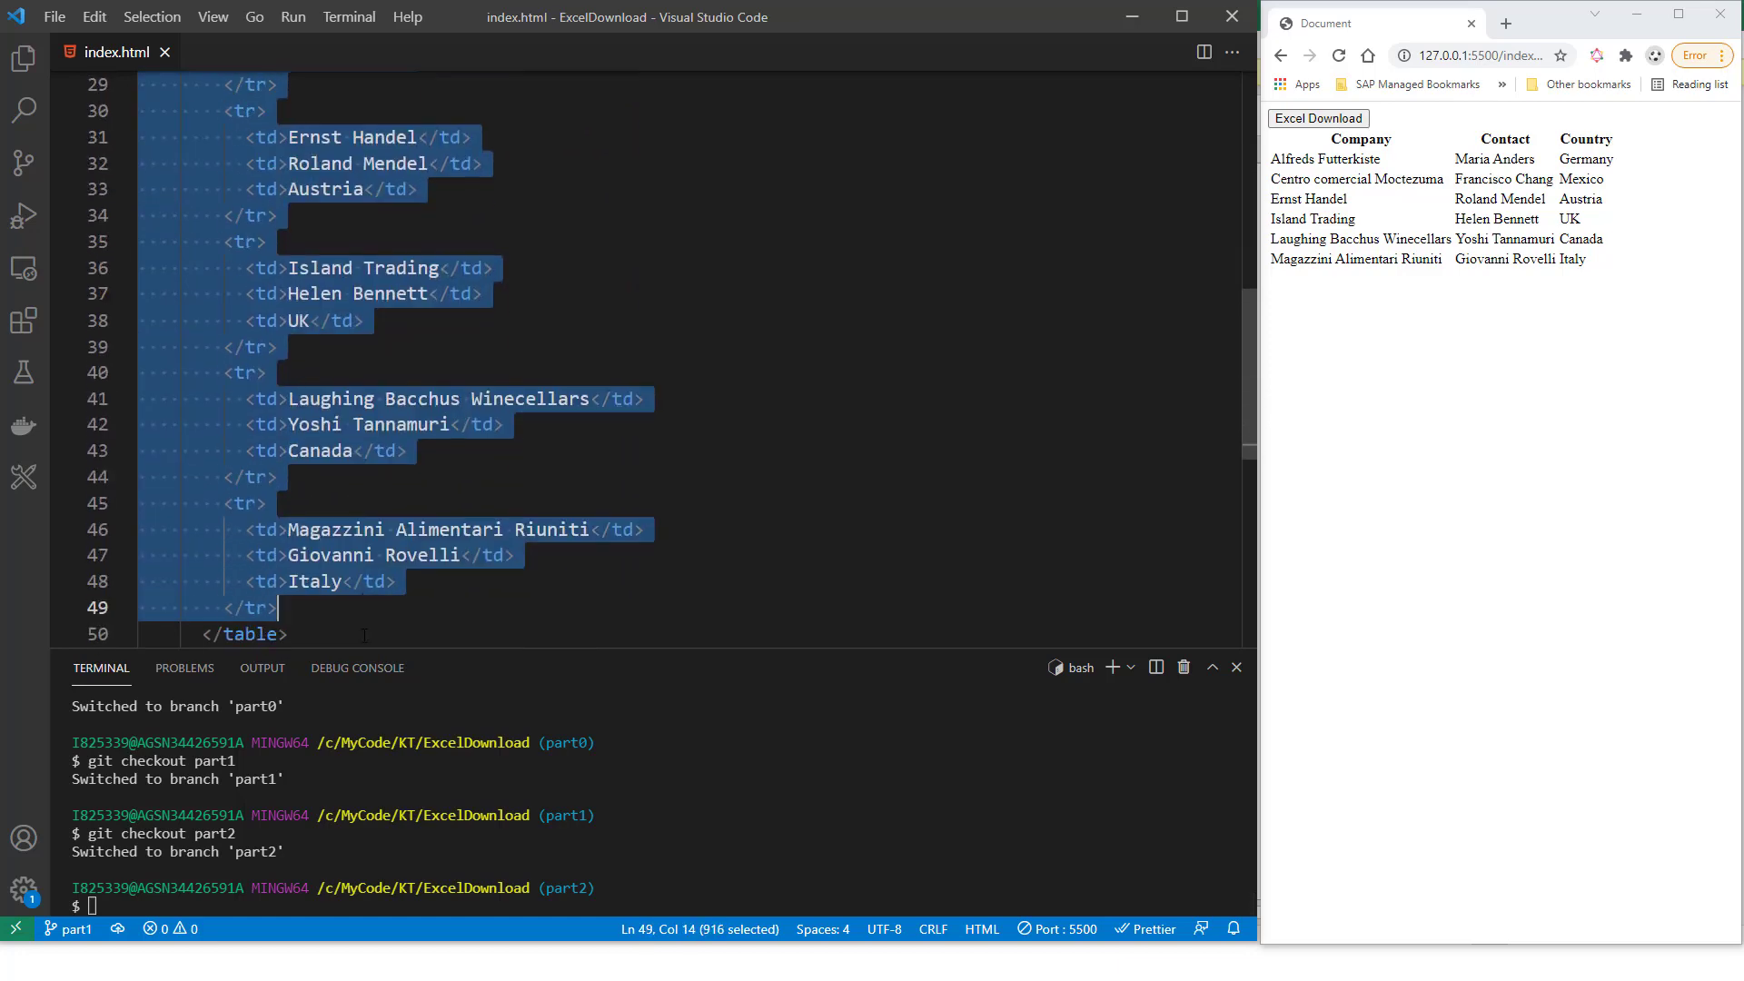
pyautogui.scroll(2, 414, 531)
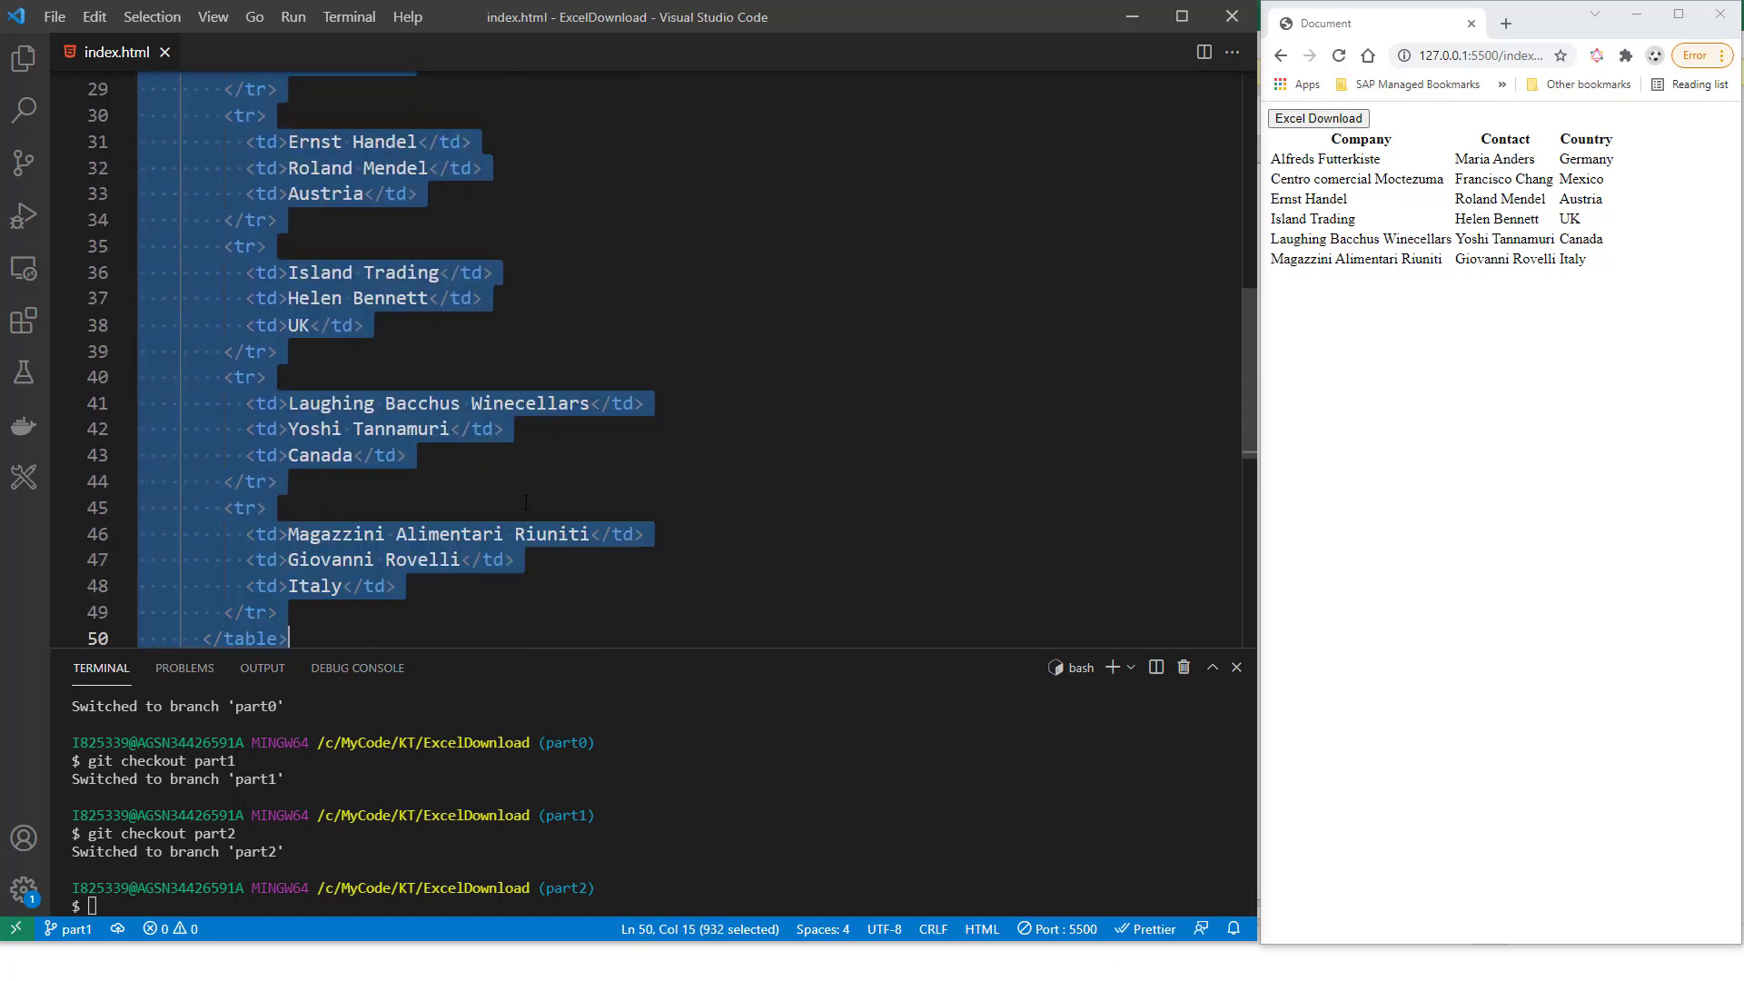
pyautogui.scroll(2, 477, 490)
pyautogui.scroll(3, 536, 454)
pyautogui.scroll(2, 536, 454)
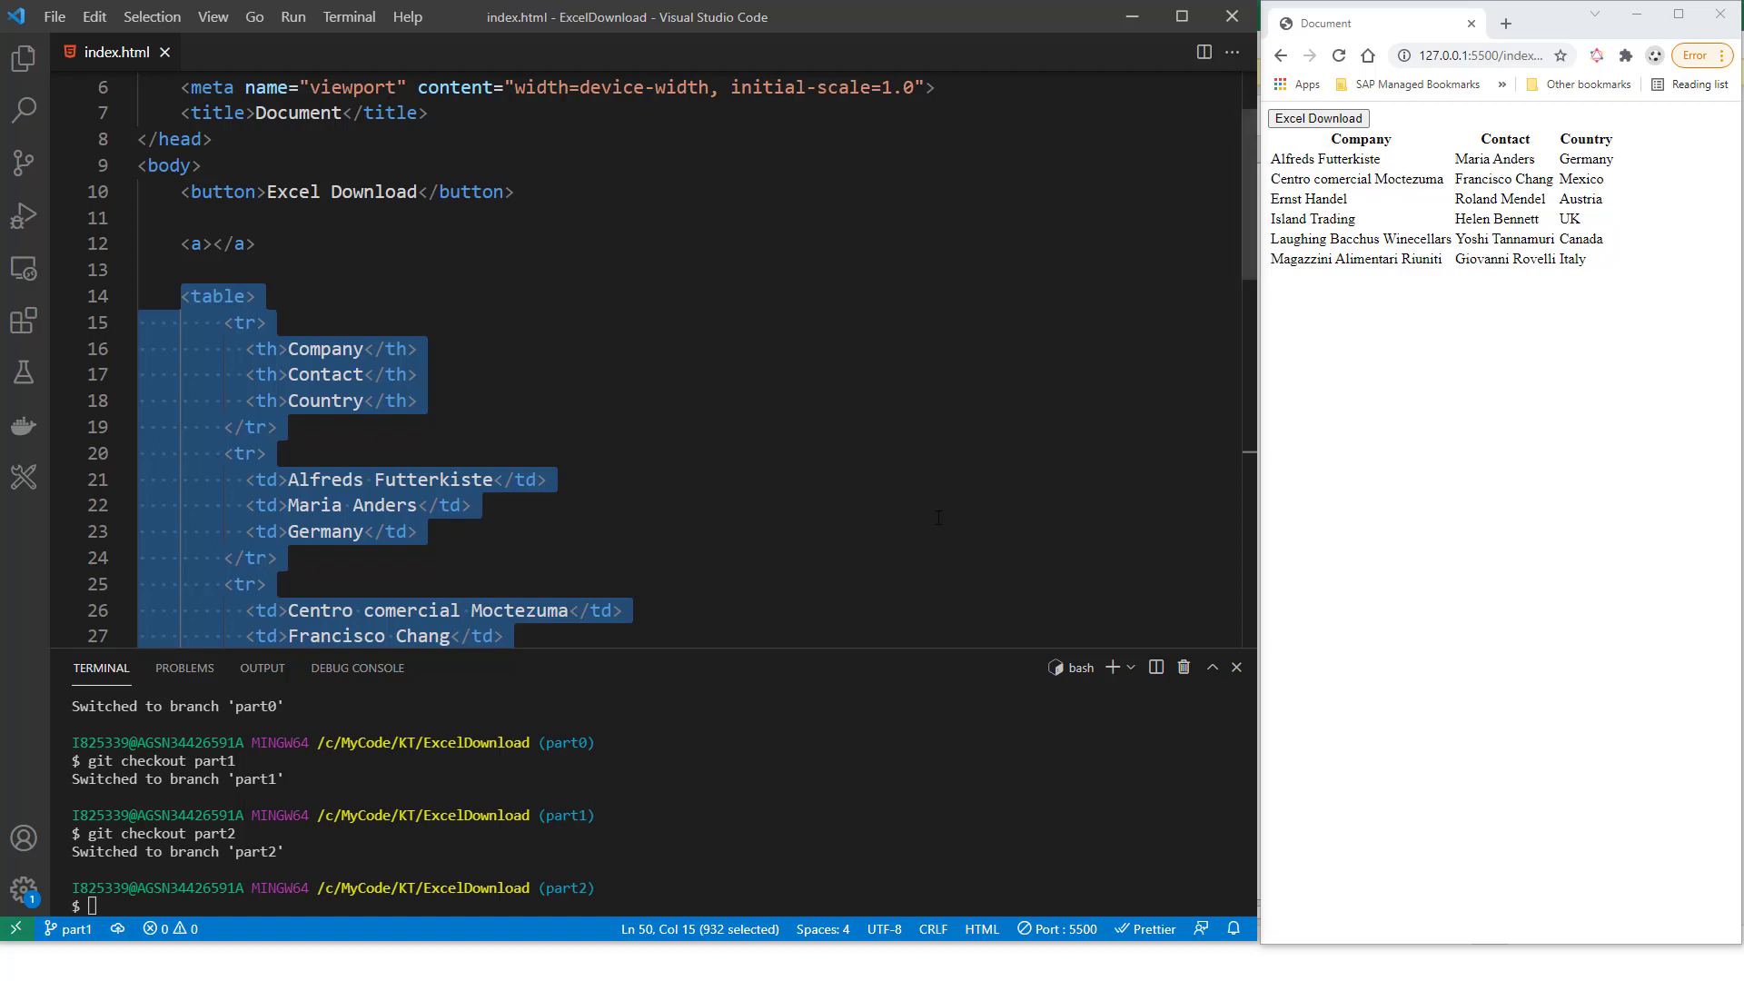
pyautogui.click(594, 906)
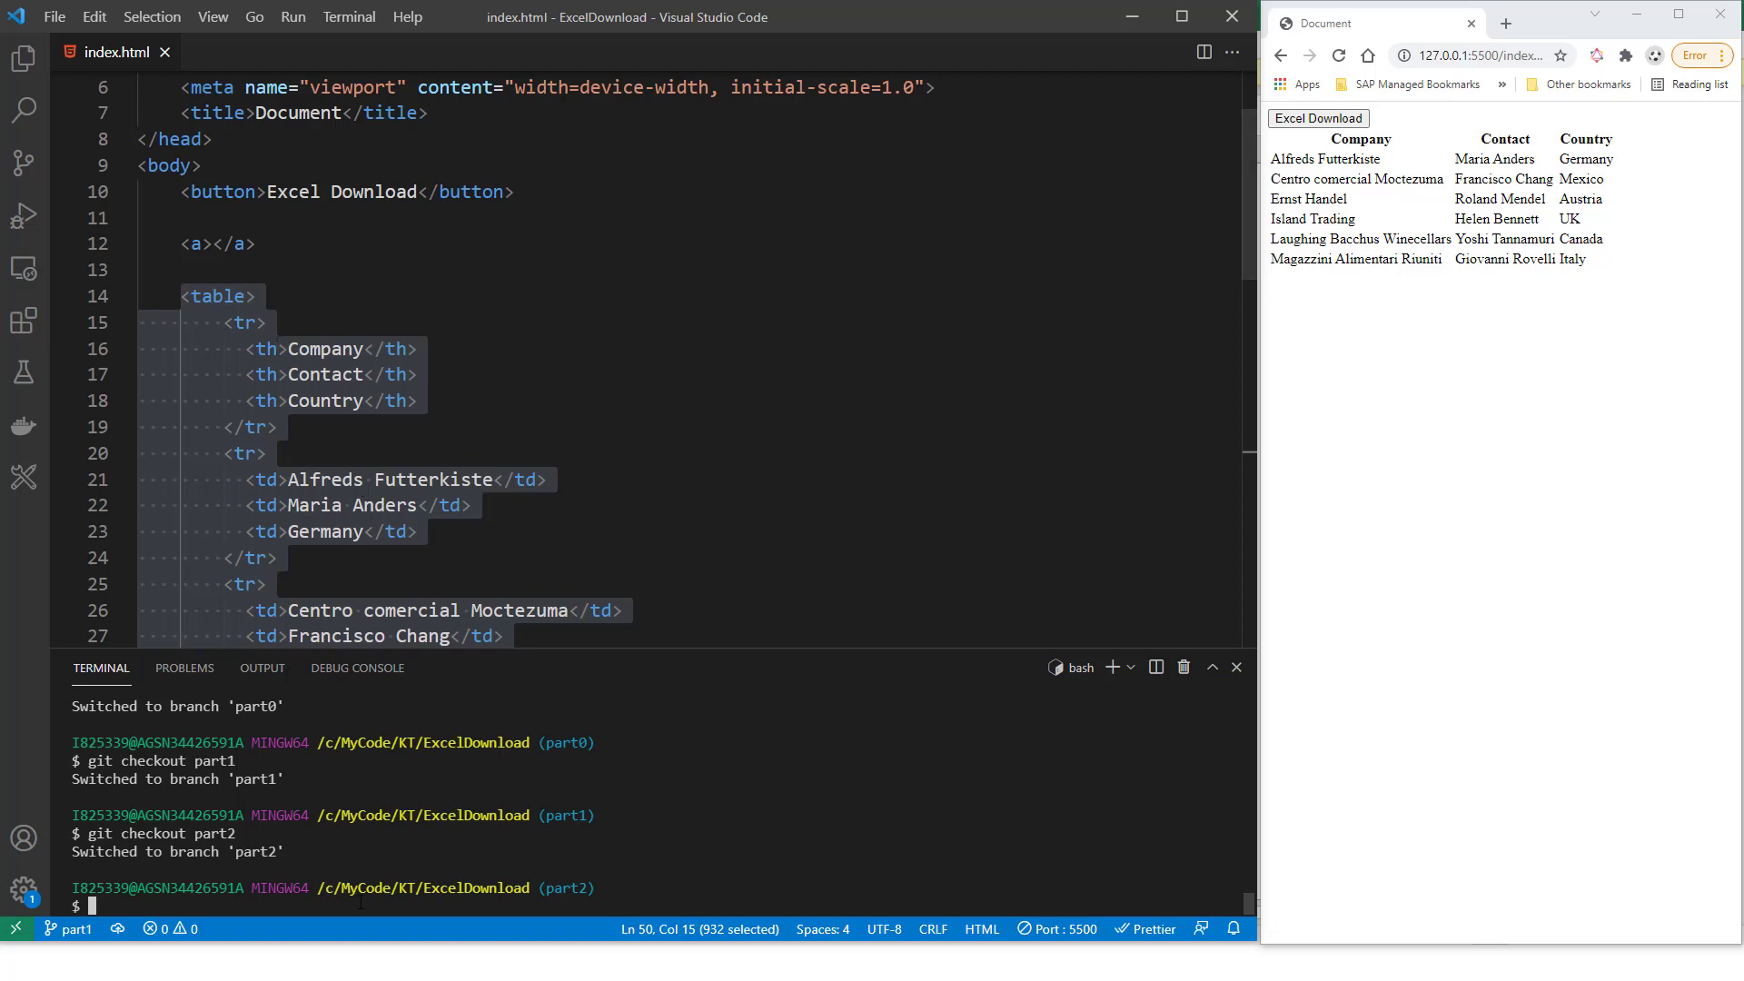
# Run 'git checkout part3' and review the table's and link's new id attributes, including customersLink
pyautogui.press('Up')
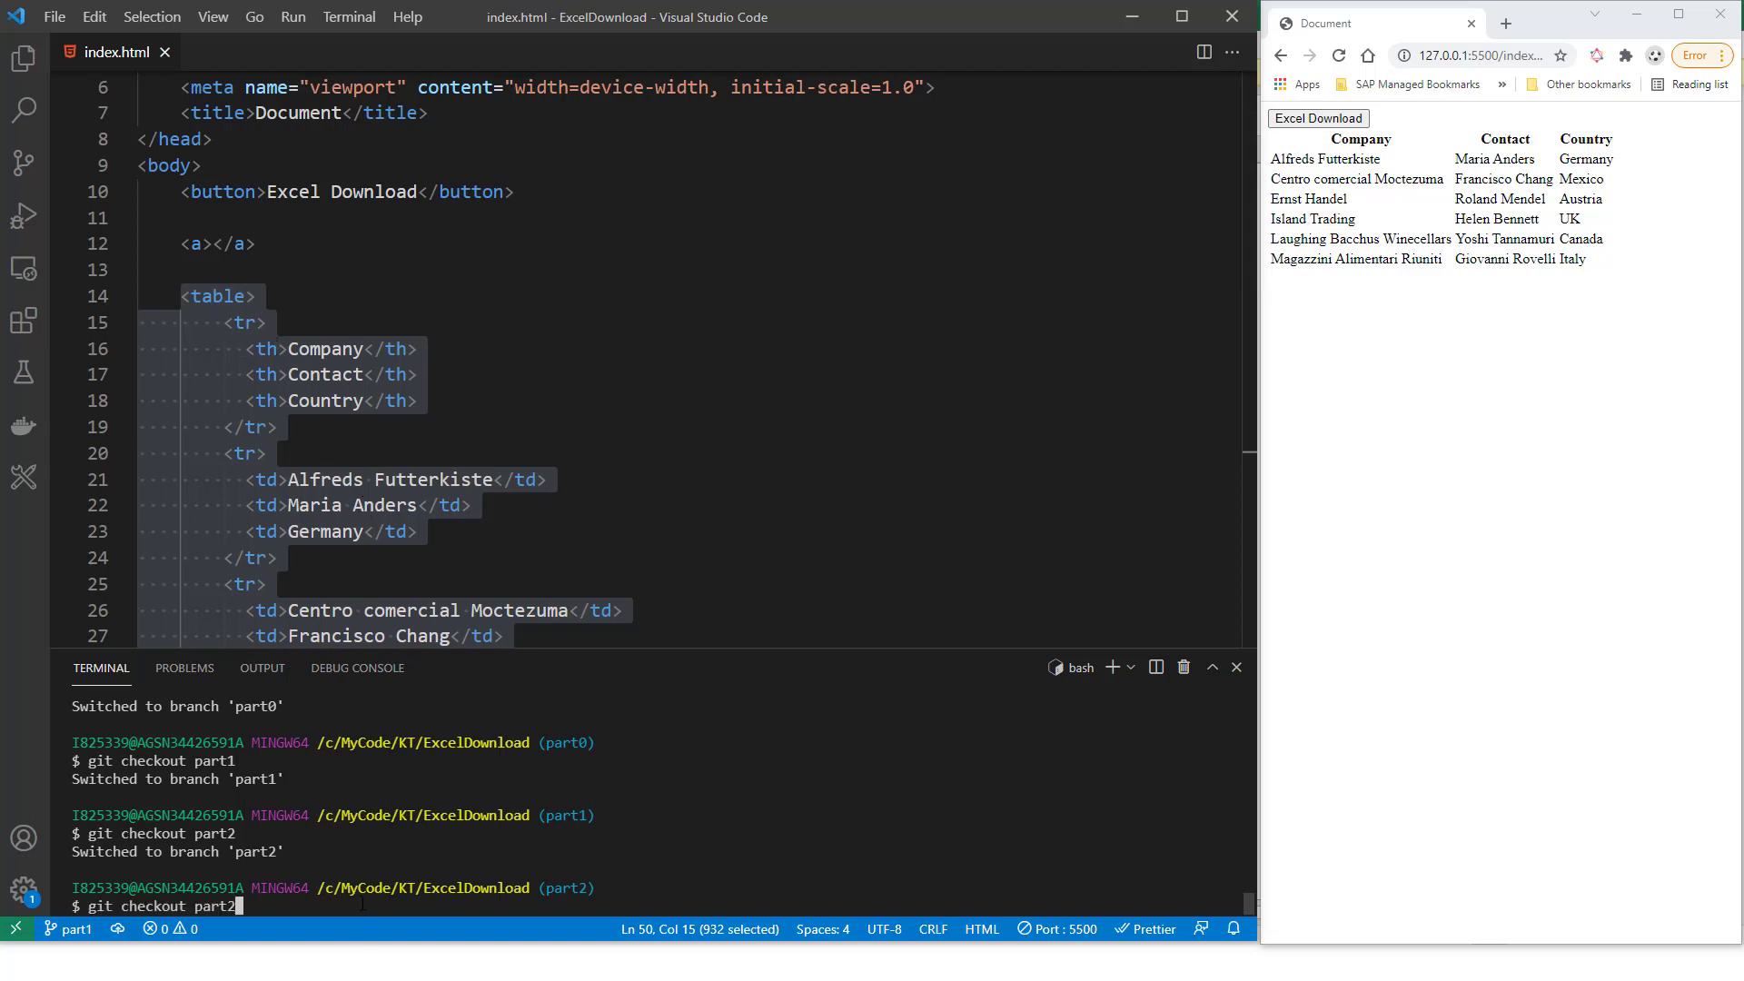
pyautogui.press('BackSpace')
pyautogui.write('3')
pyautogui.press('Return')
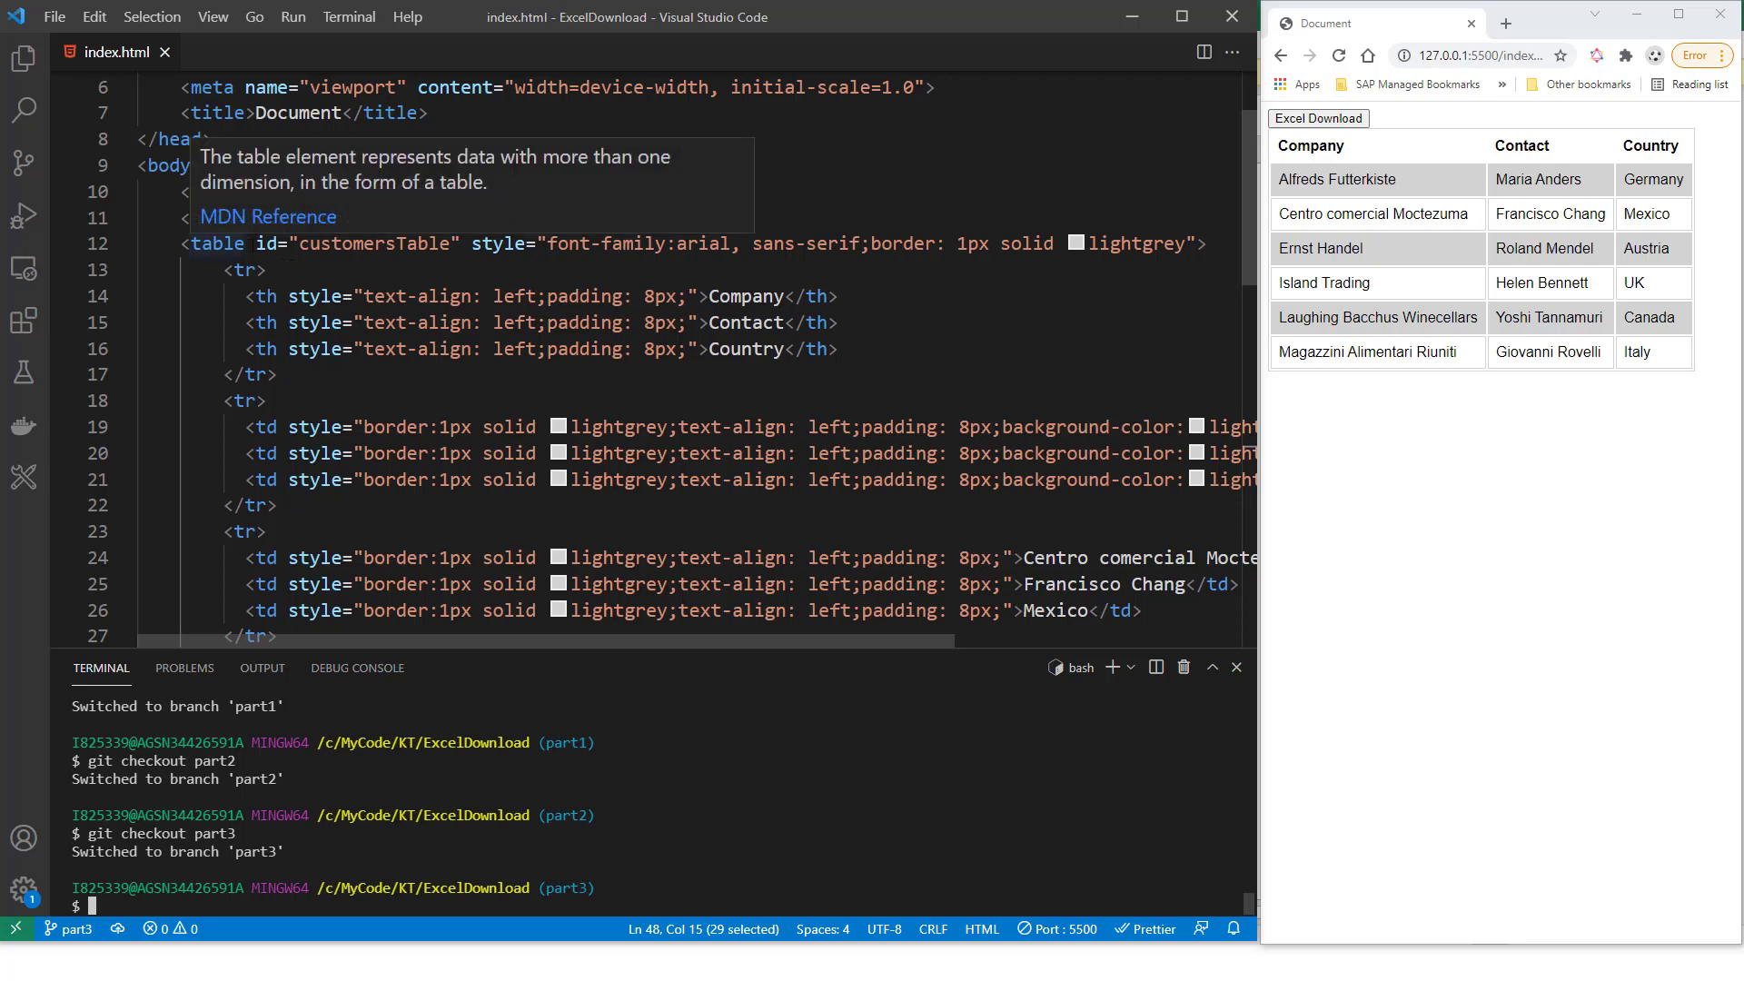
pyautogui.moveTo(255, 243); pyautogui.dragTo(465, 242)
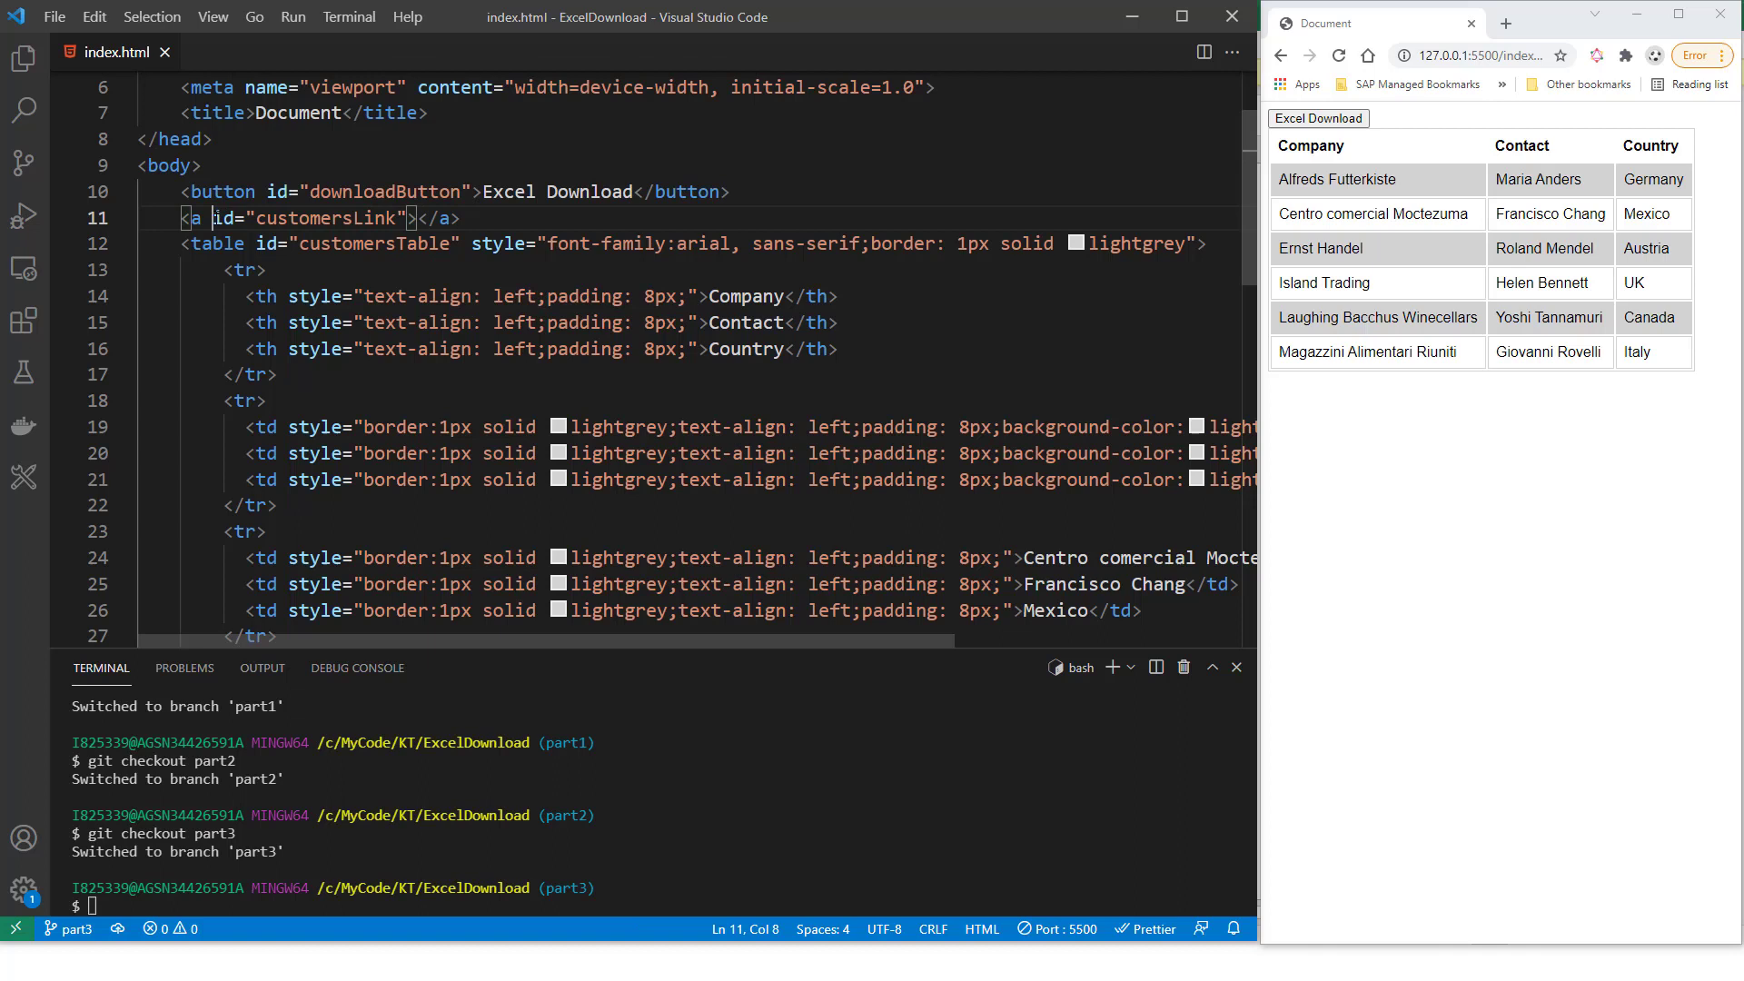
pyautogui.moveTo(213, 219); pyautogui.dragTo(407, 219)
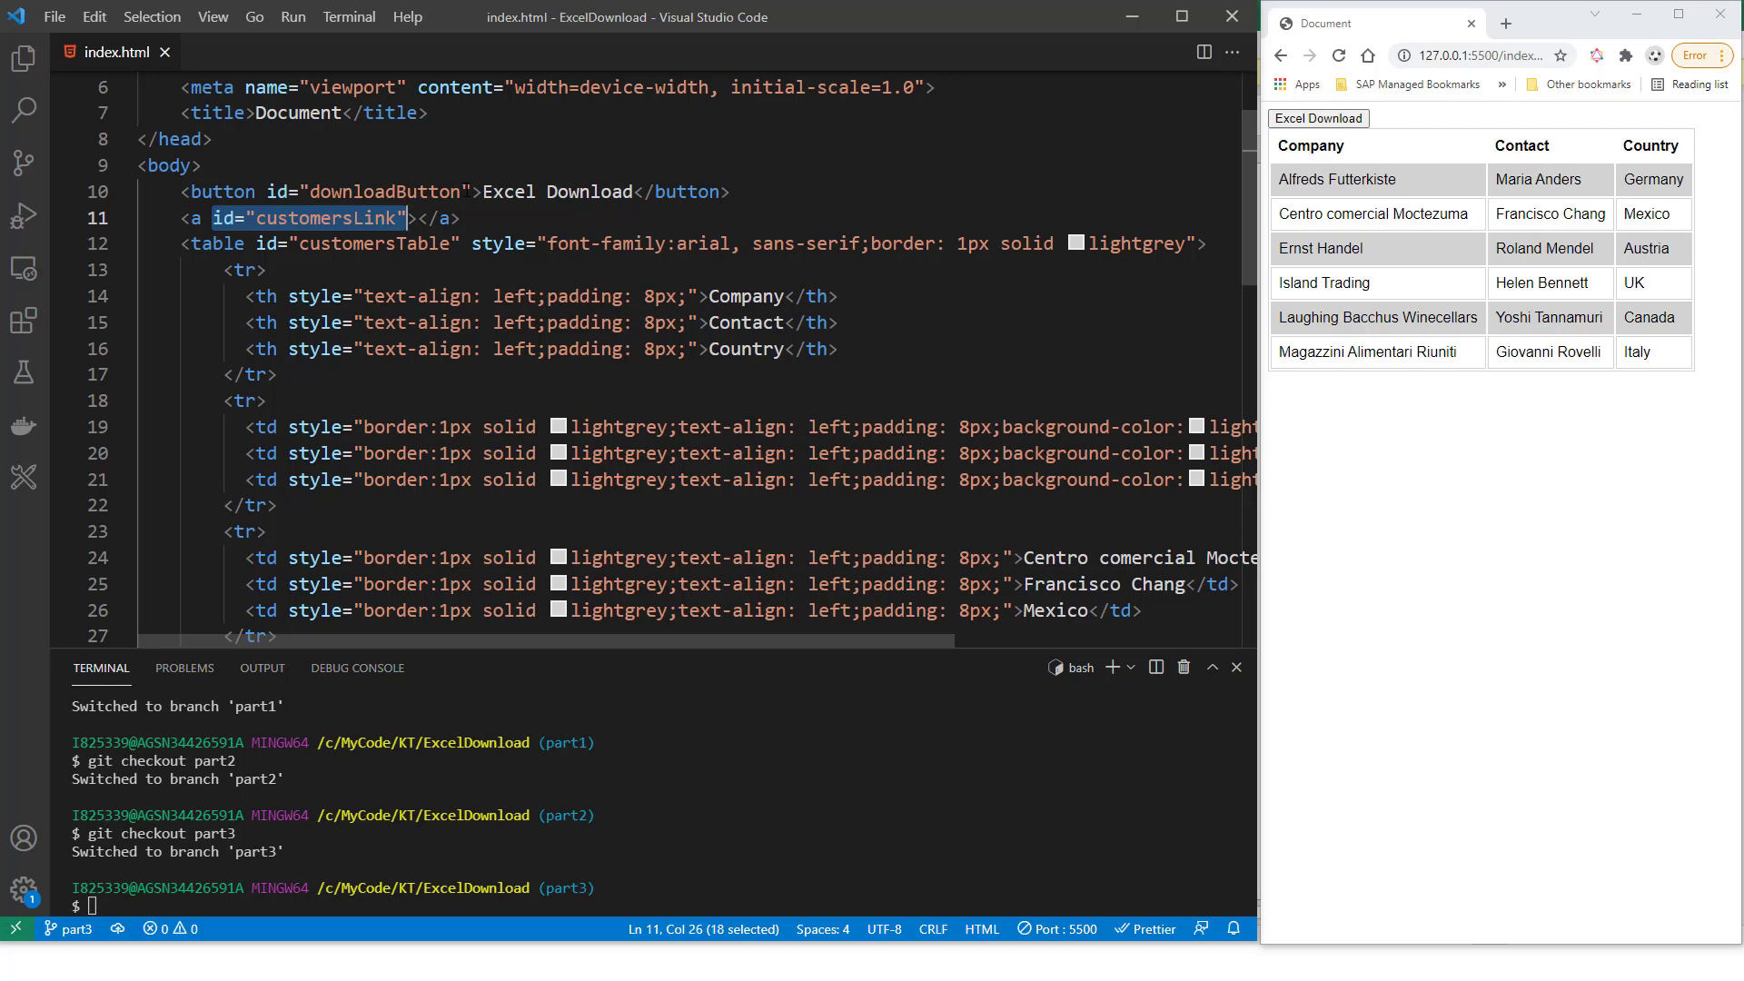
# Start and remove an href on the customersLink anchor, then save index.html unchanged
pyautogui.click(182, 242)
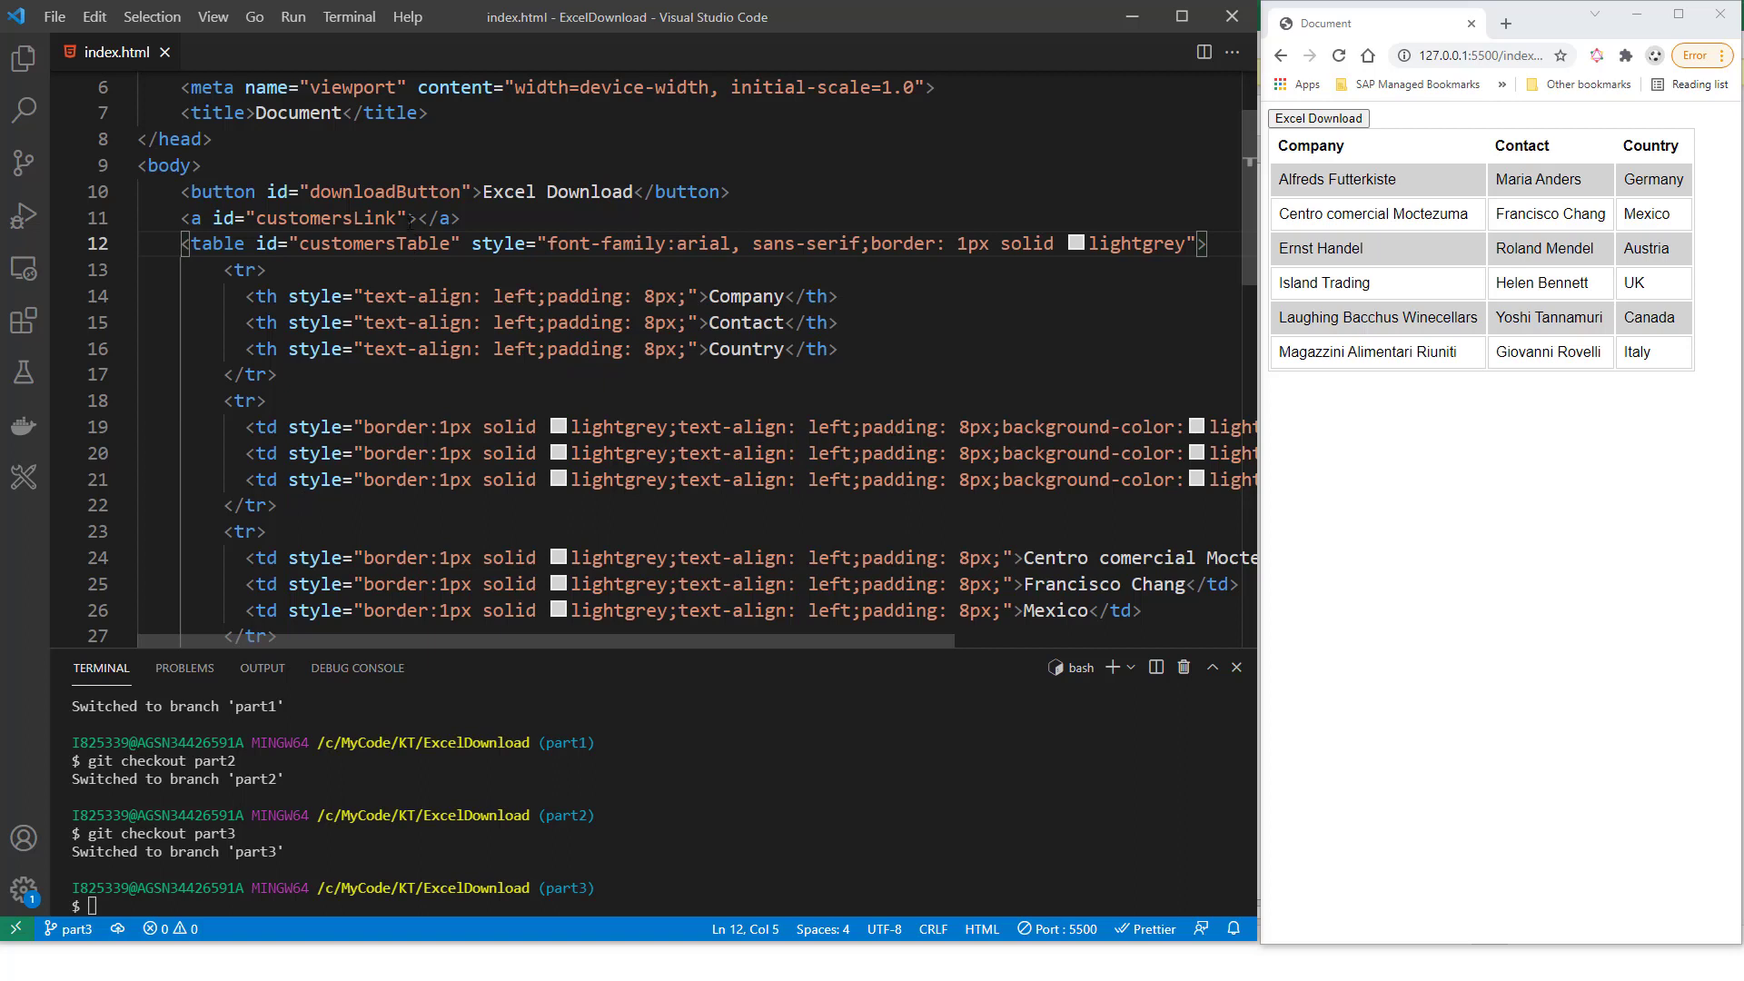
pyautogui.click(406, 218)
pyautogui.write('href=')
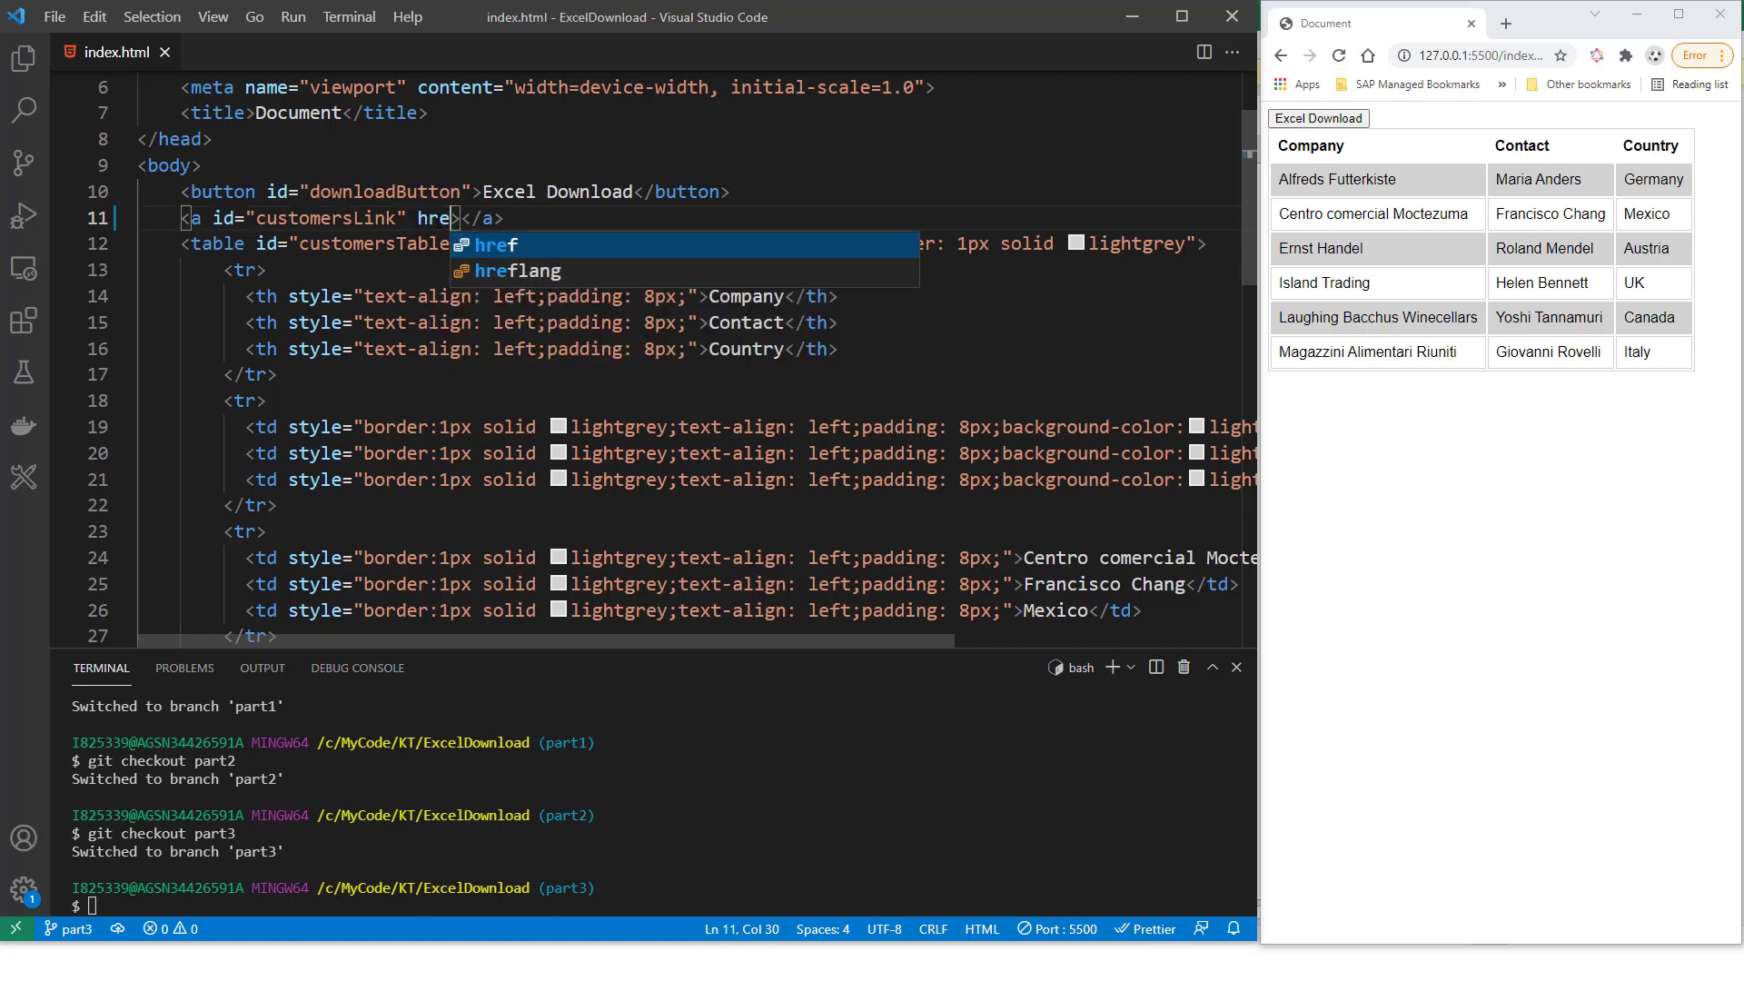
pyautogui.press('Escape')
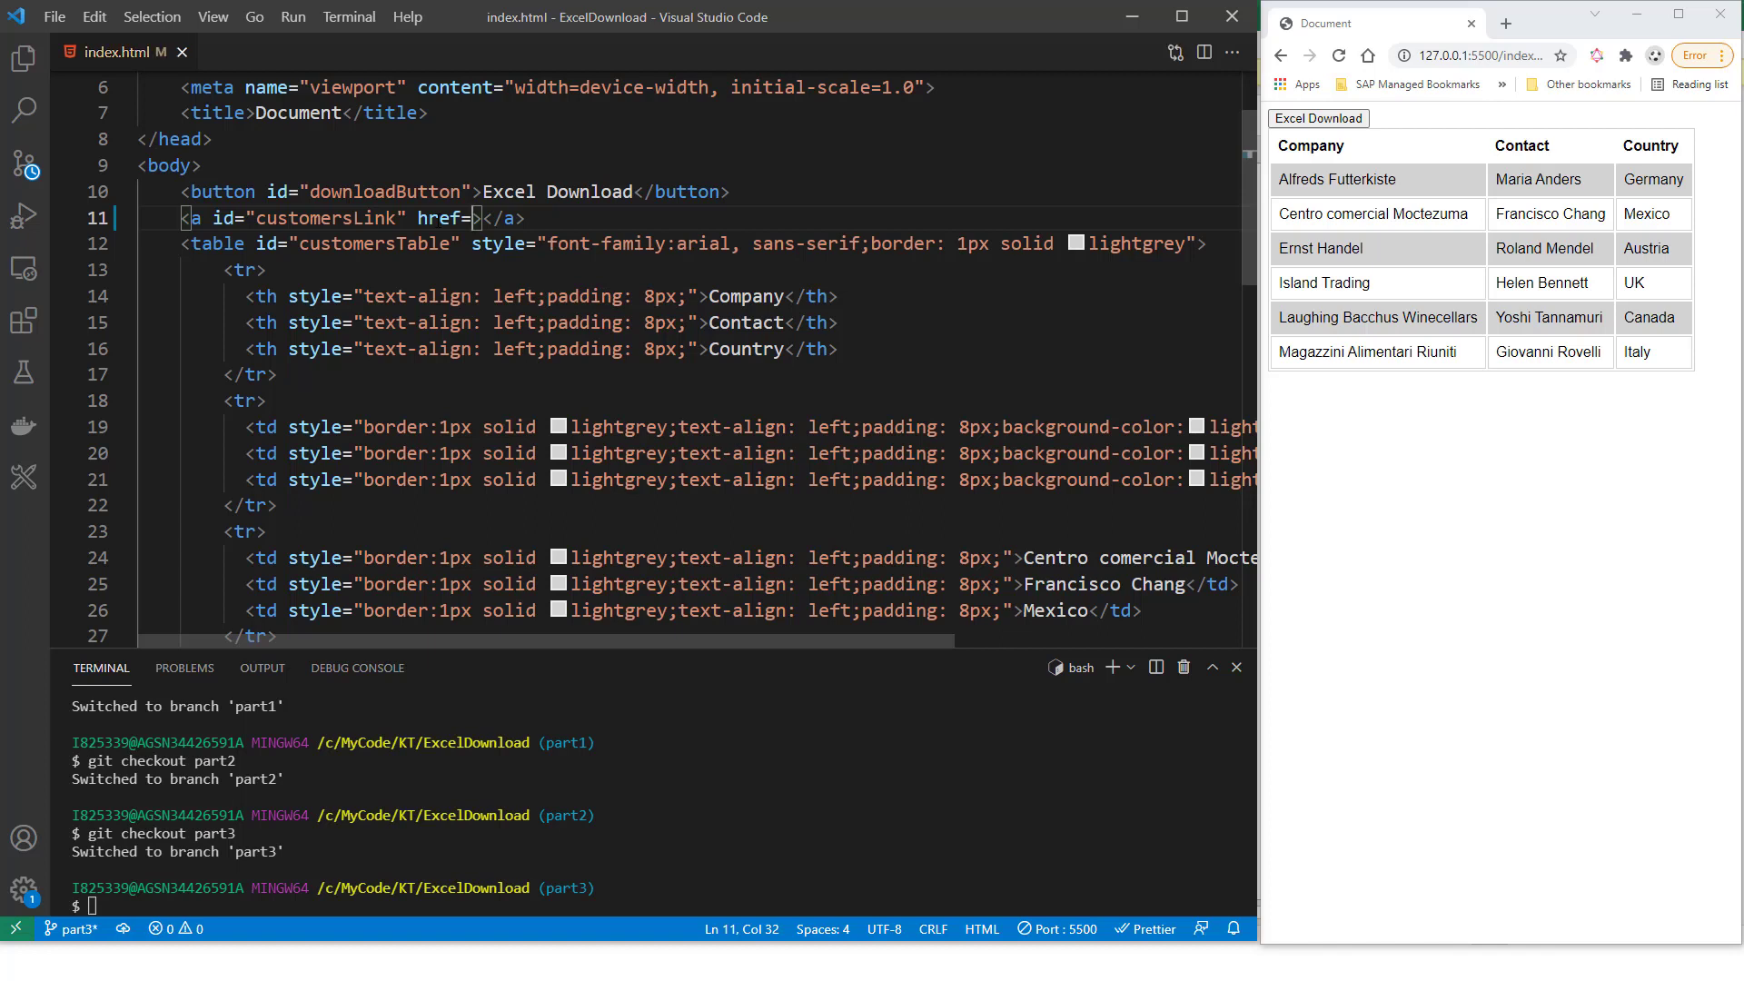
pyautogui.press('BackSpace')
pyautogui.press('BackSpace')
pyautogui.press('BackSpace')
pyautogui.press('BackSpace')
pyautogui.press('BackSpace')
pyautogui.press('BackSpace')
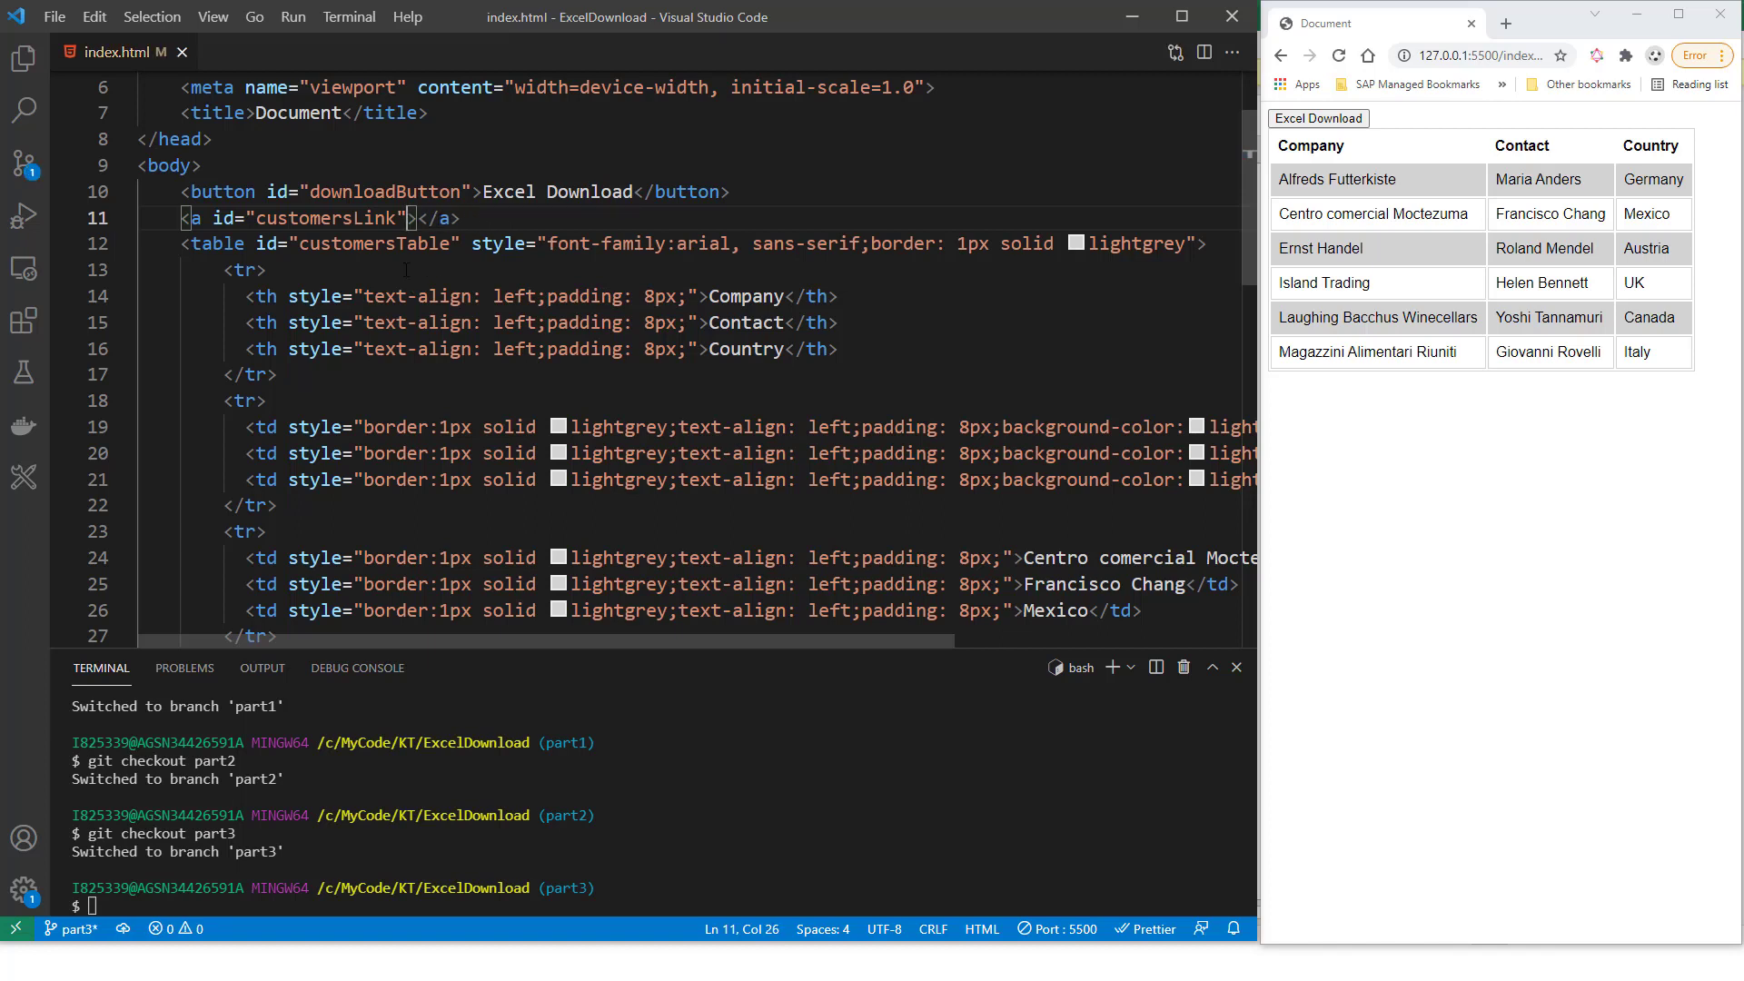
pyautogui.hotkey('ctrl', 's')
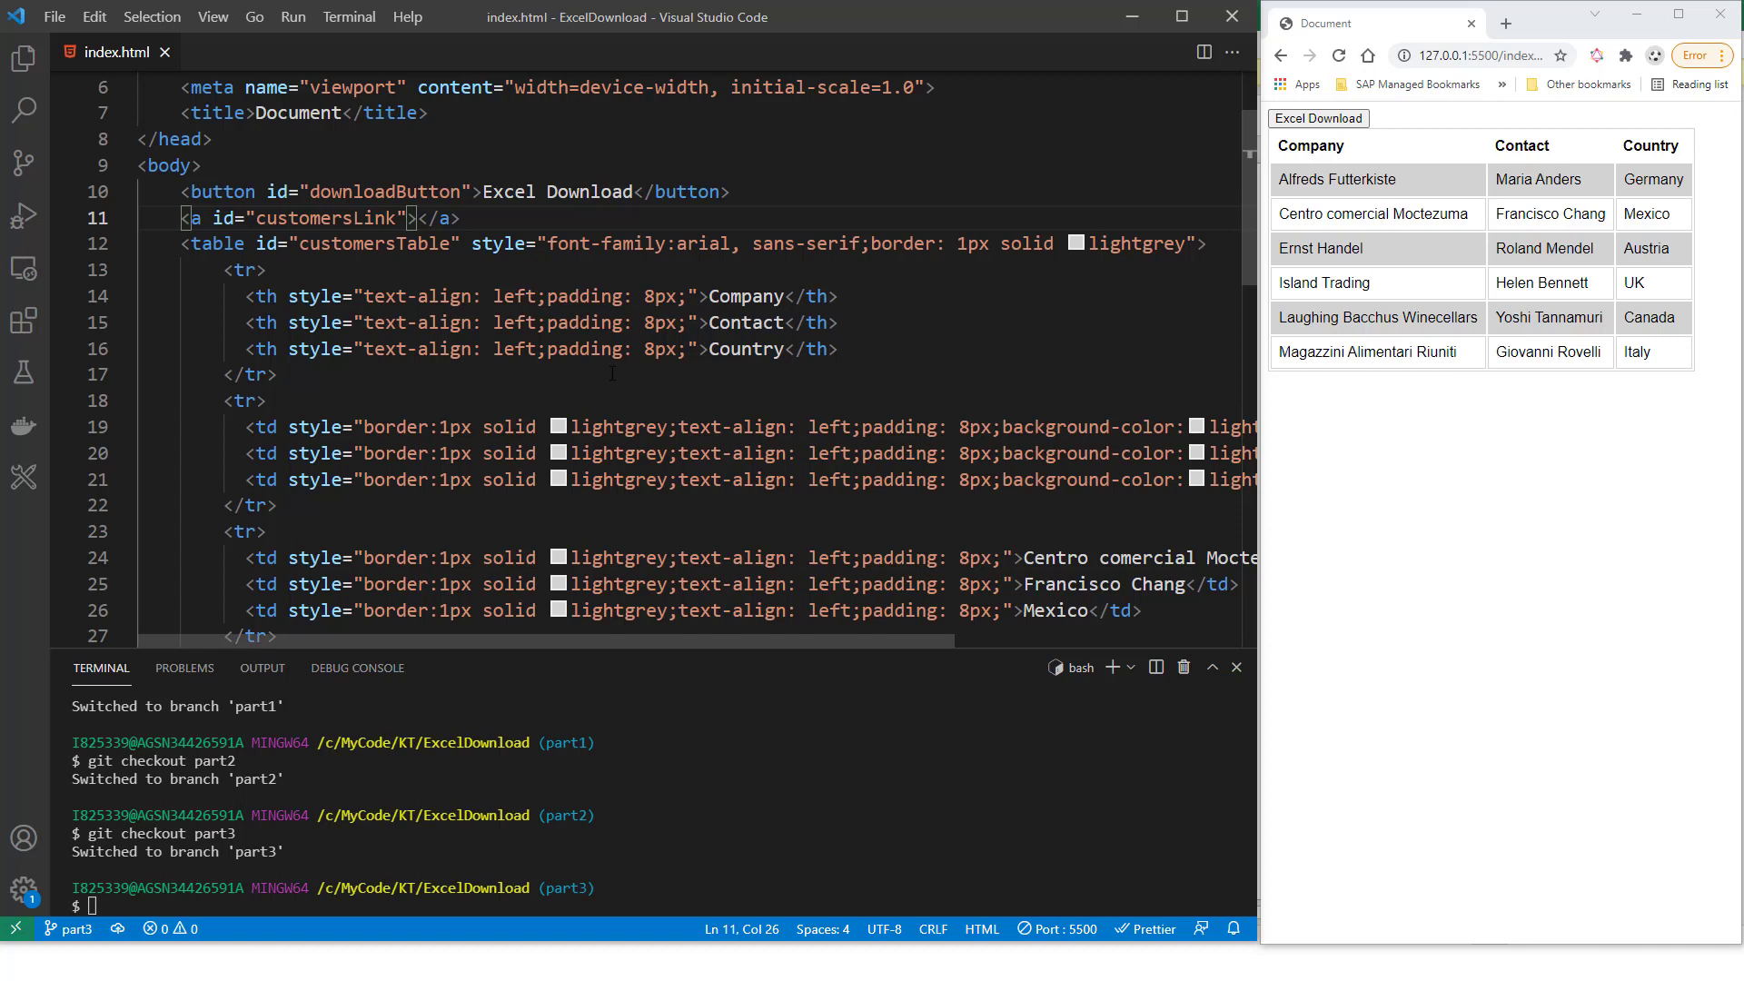
# Run 'git checkout part4' and view excel.js with its downloadExcel function from the Explorer
pyautogui.click(377, 900)
pyautogui.press('Up')
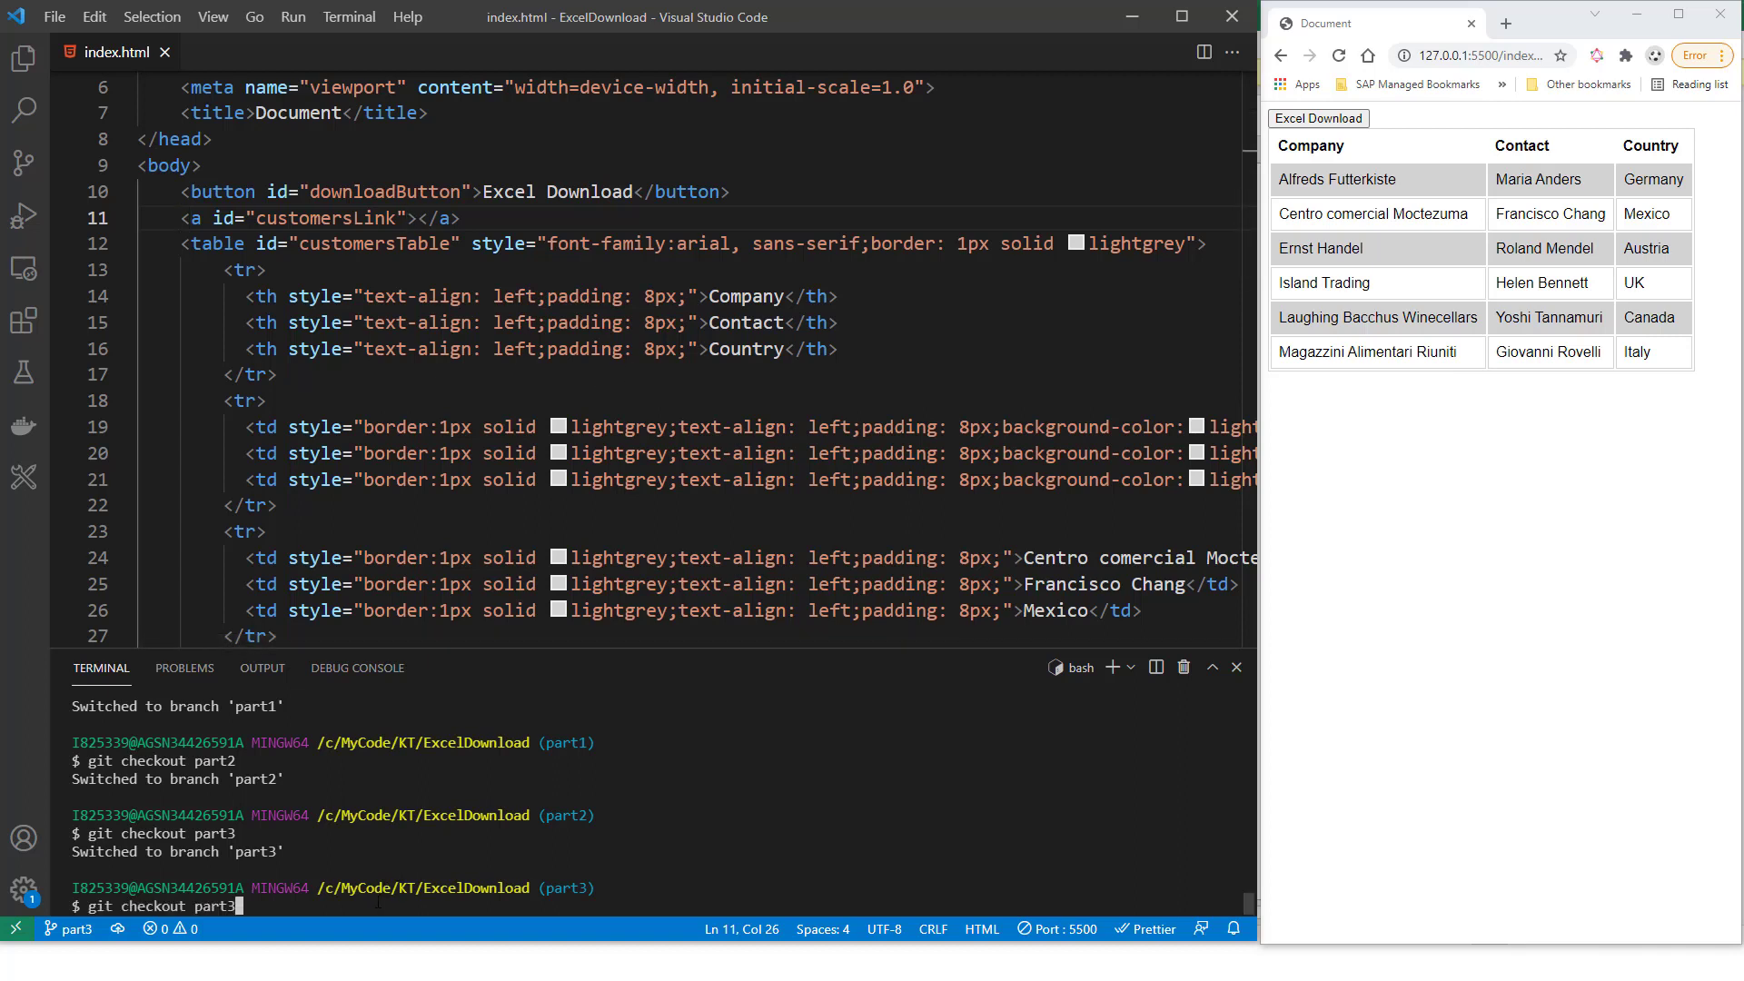
pyautogui.press('BackSpace')
pyautogui.write('4')
pyautogui.press('Return')
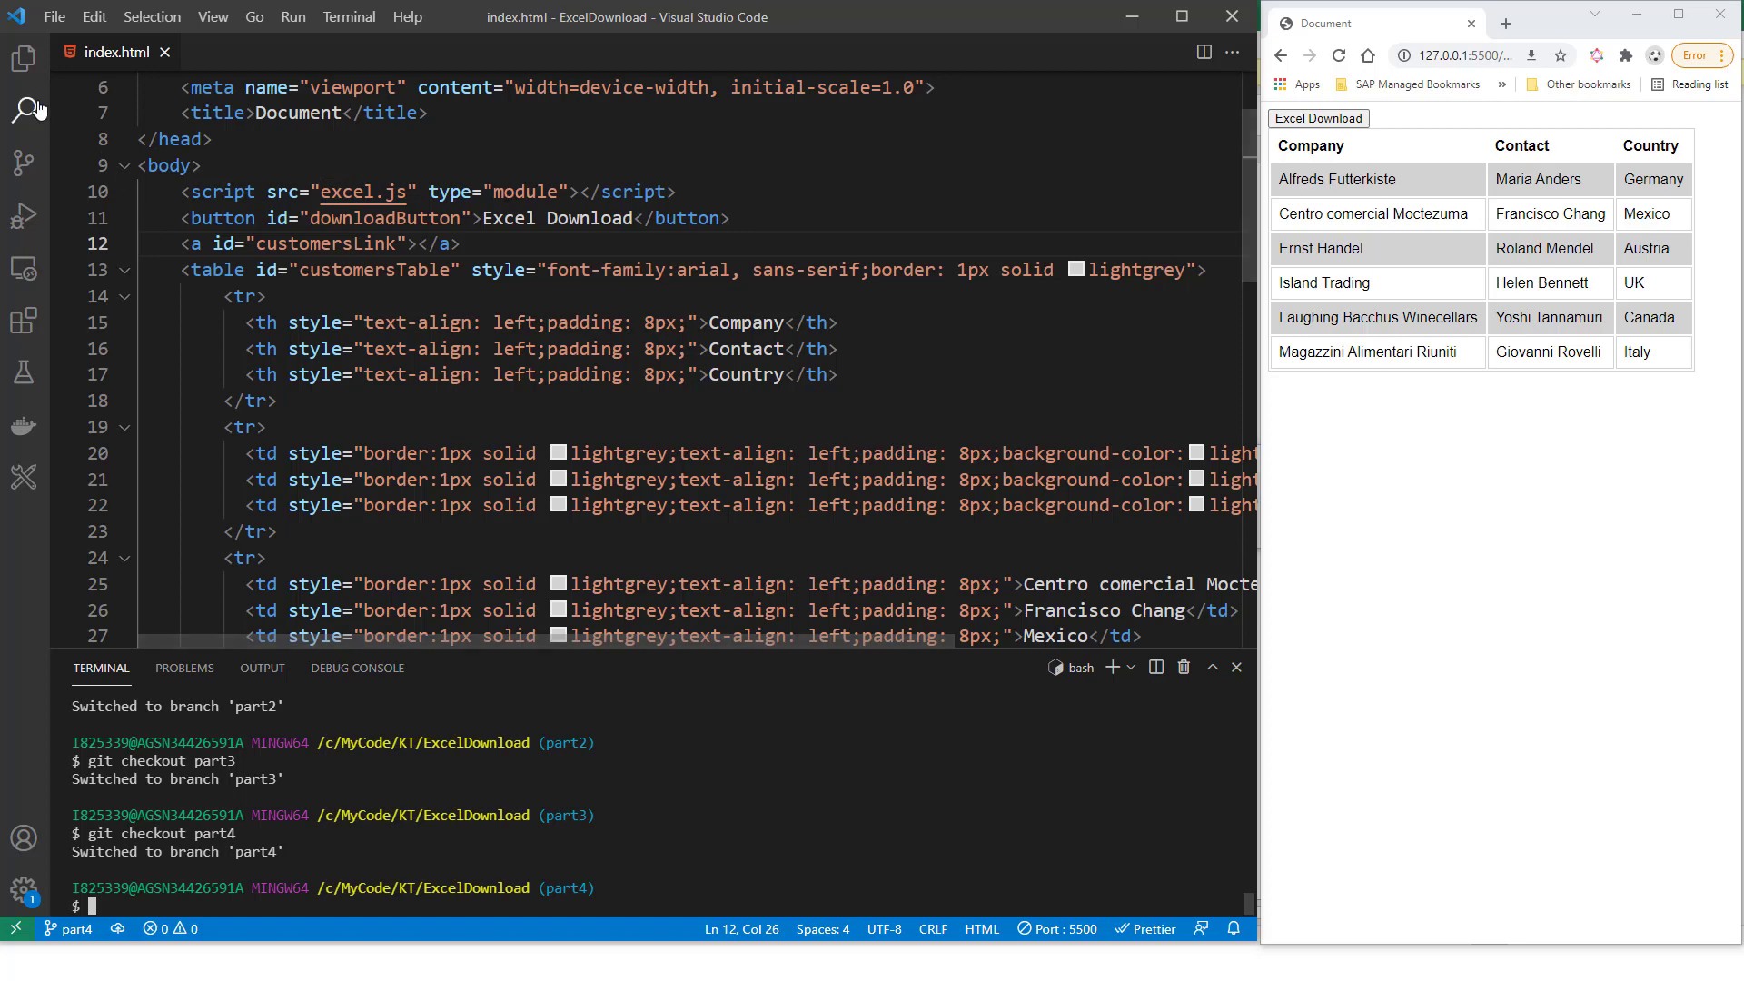
pyautogui.click(23, 59)
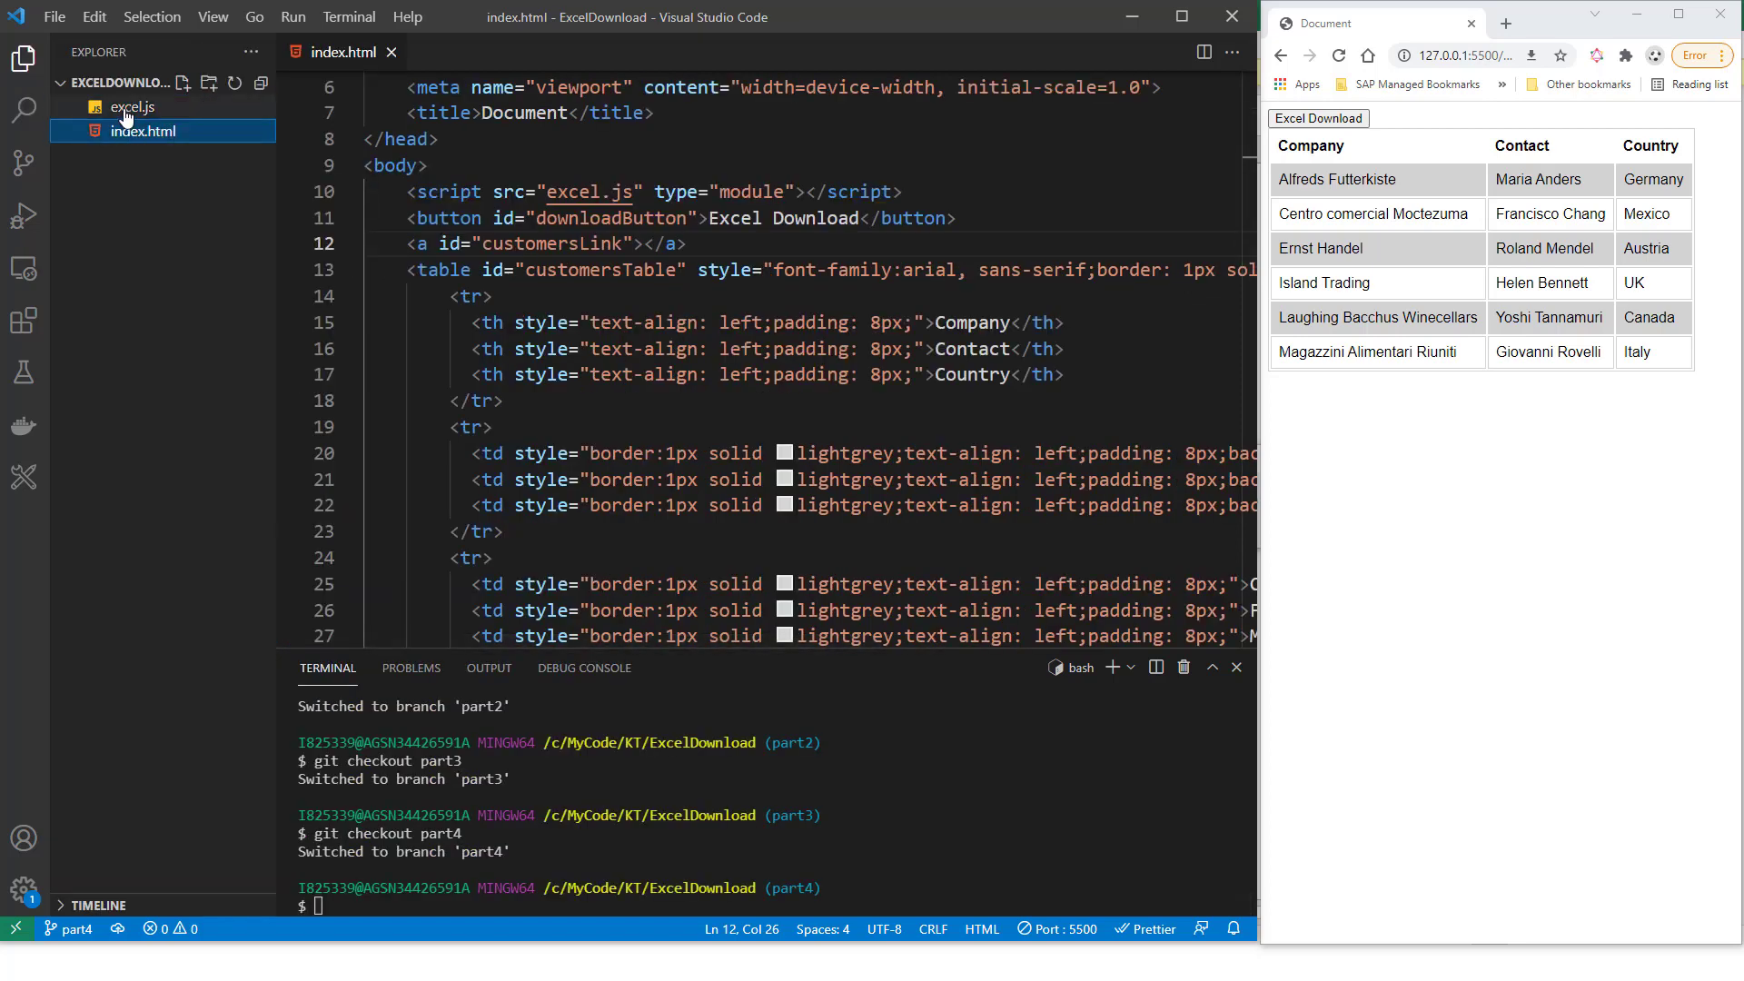
pyautogui.click(123, 107)
pyautogui.scroll(-3, 895, 400)
pyautogui.scroll(-1, 855, 575)
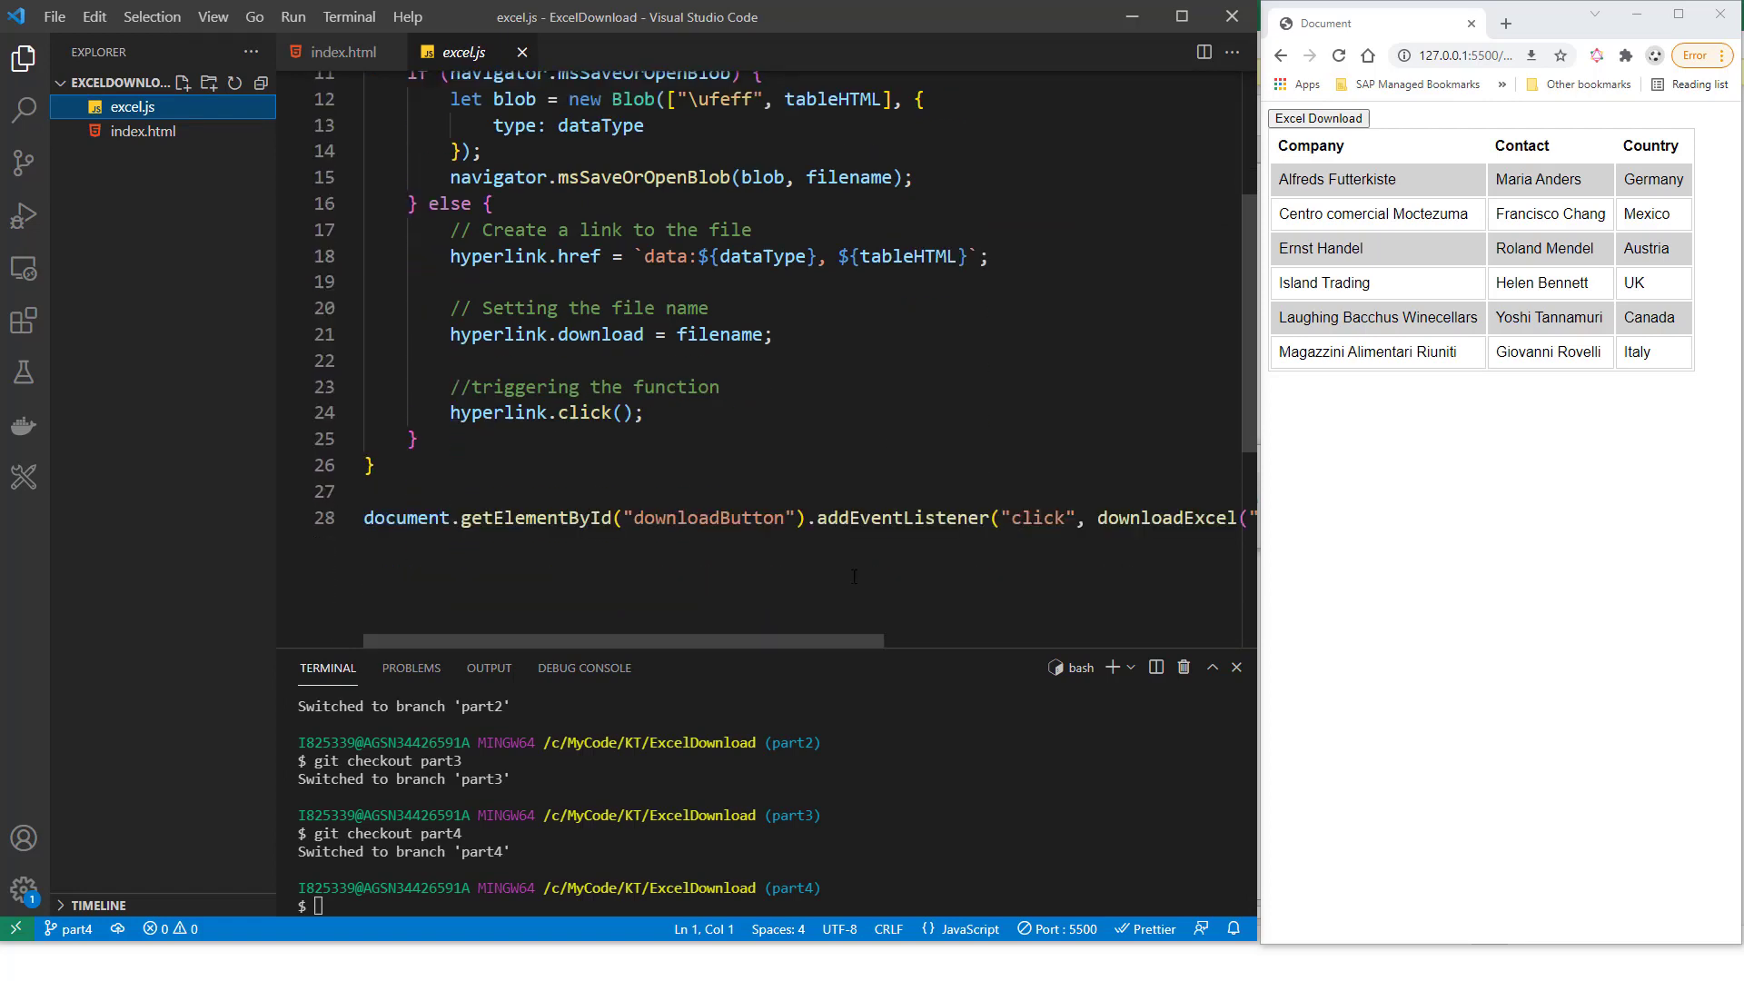
pyautogui.moveTo(809, 642); pyautogui.dragTo(887, 640)
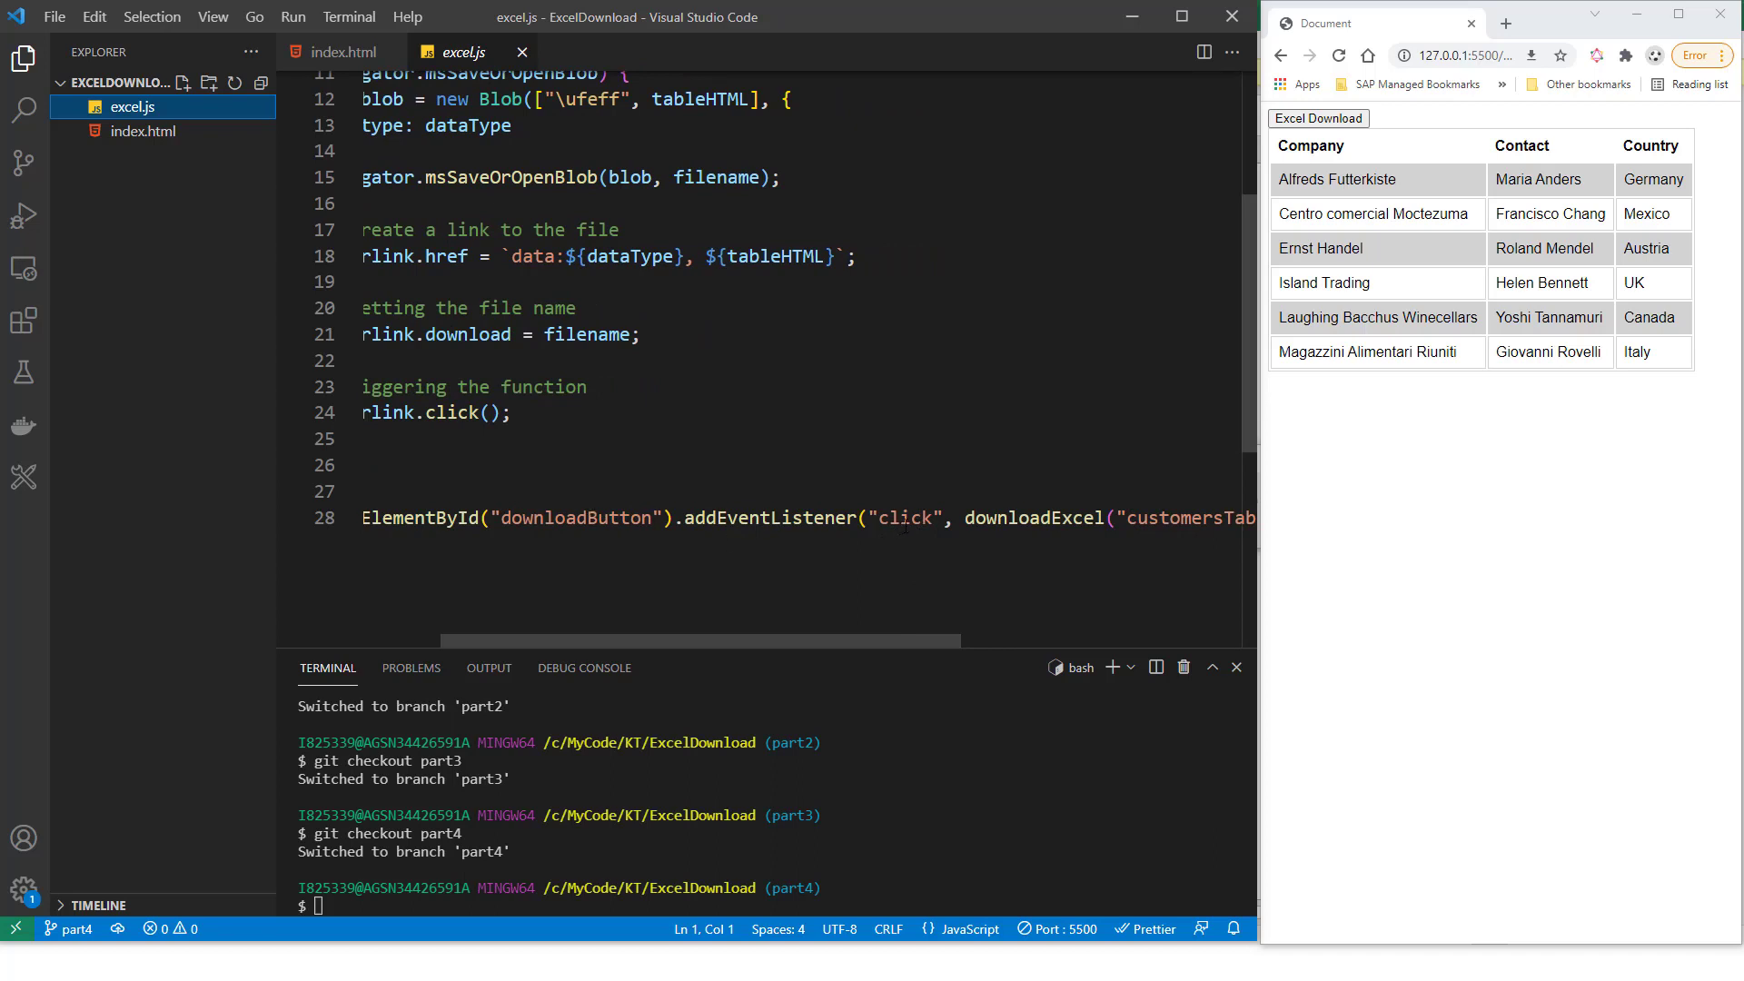
pyautogui.moveTo(939, 640)
pyautogui.mouseDown()
pyautogui.moveTo(1046, 646)
pyautogui.moveTo(853, 616)
pyautogui.mouseUp()
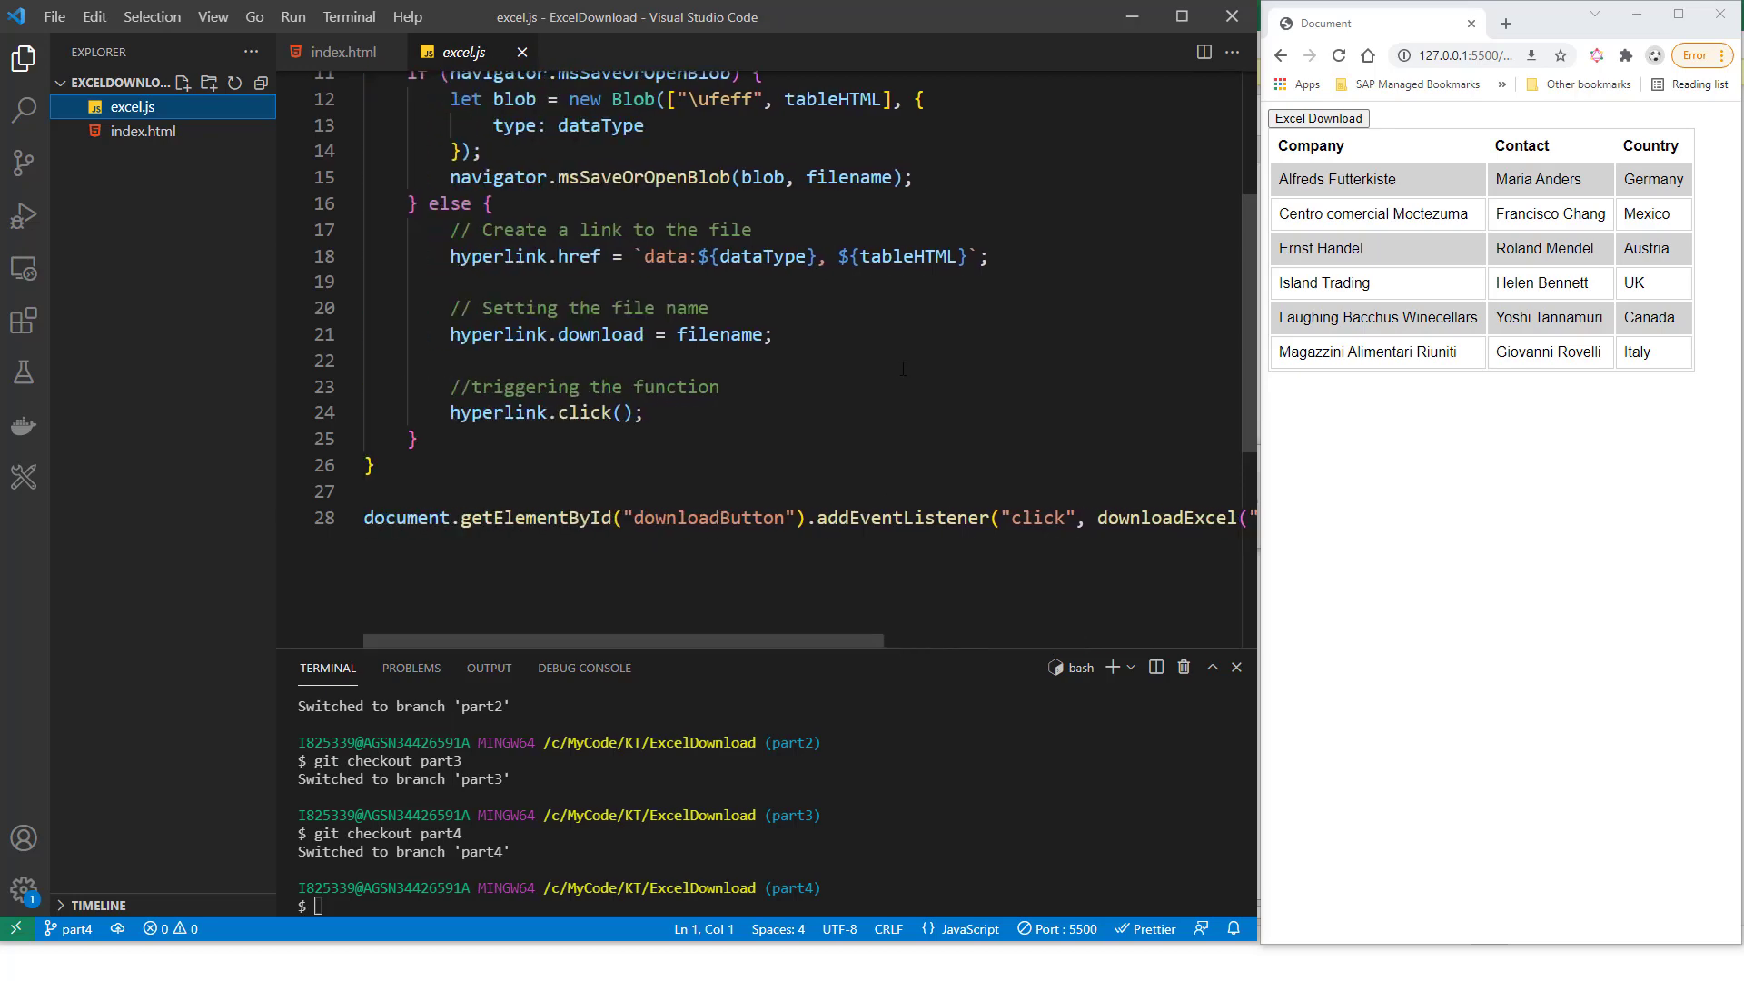
pyautogui.scroll(3, 901, 368)
pyautogui.scroll(2, 901, 369)
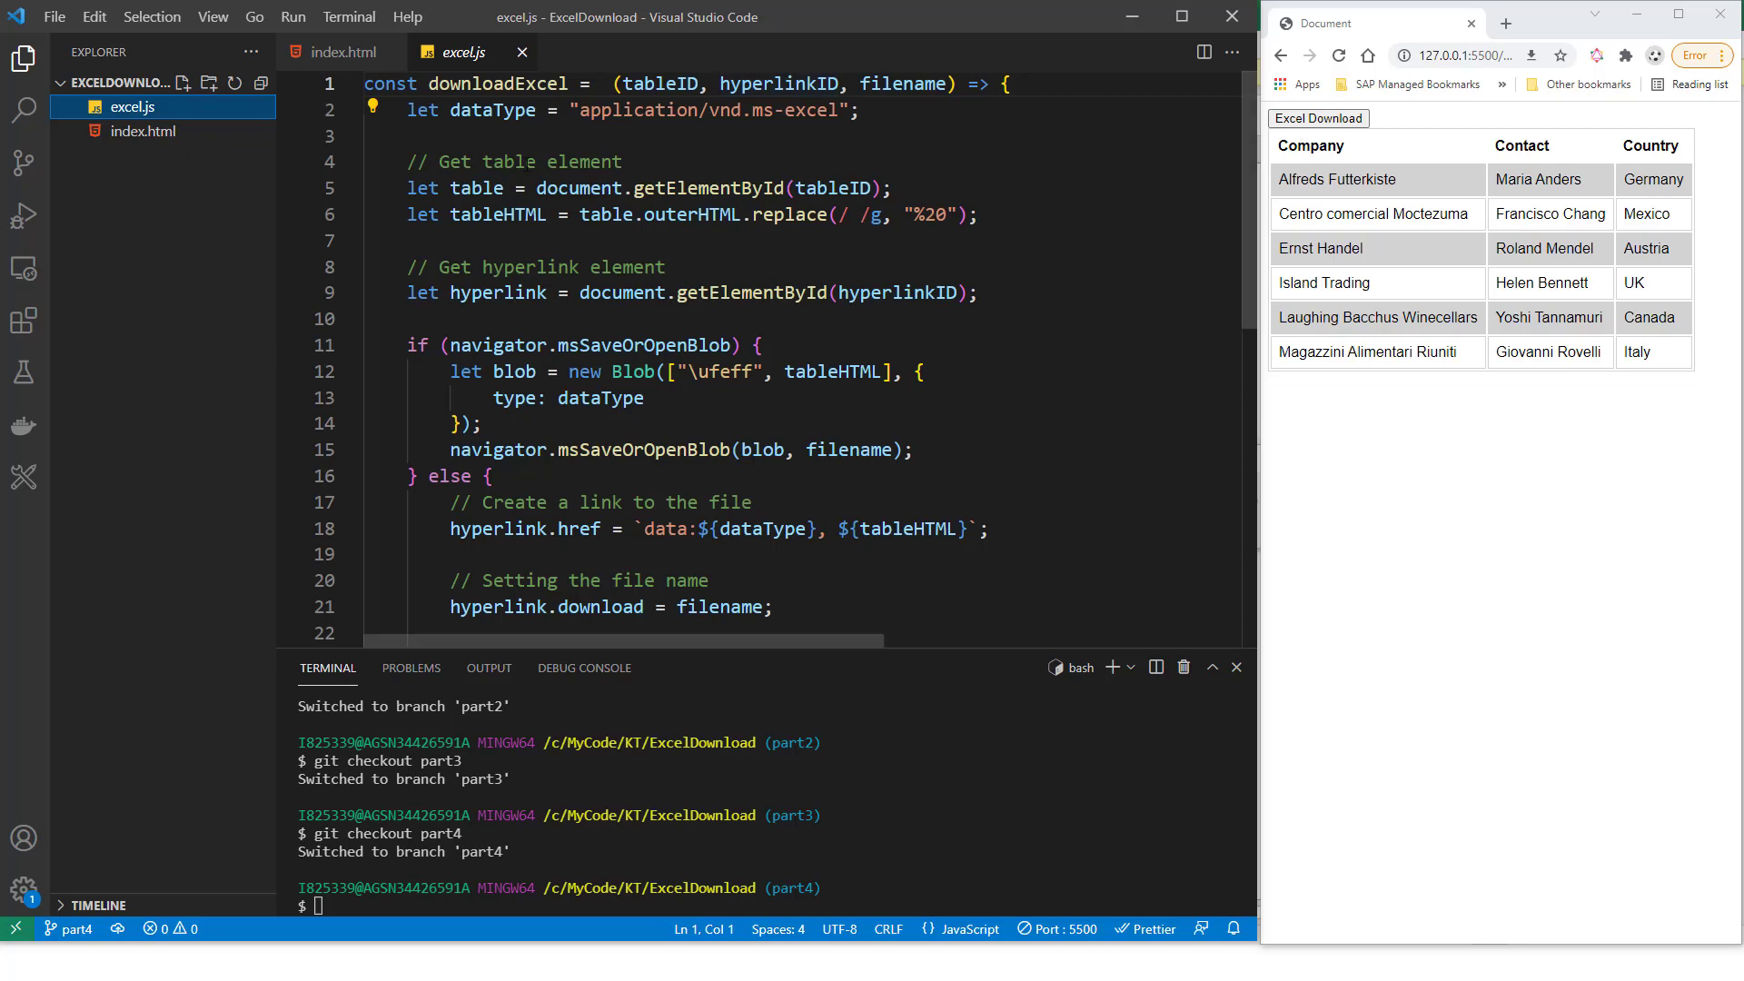
pyautogui.click(341, 52)
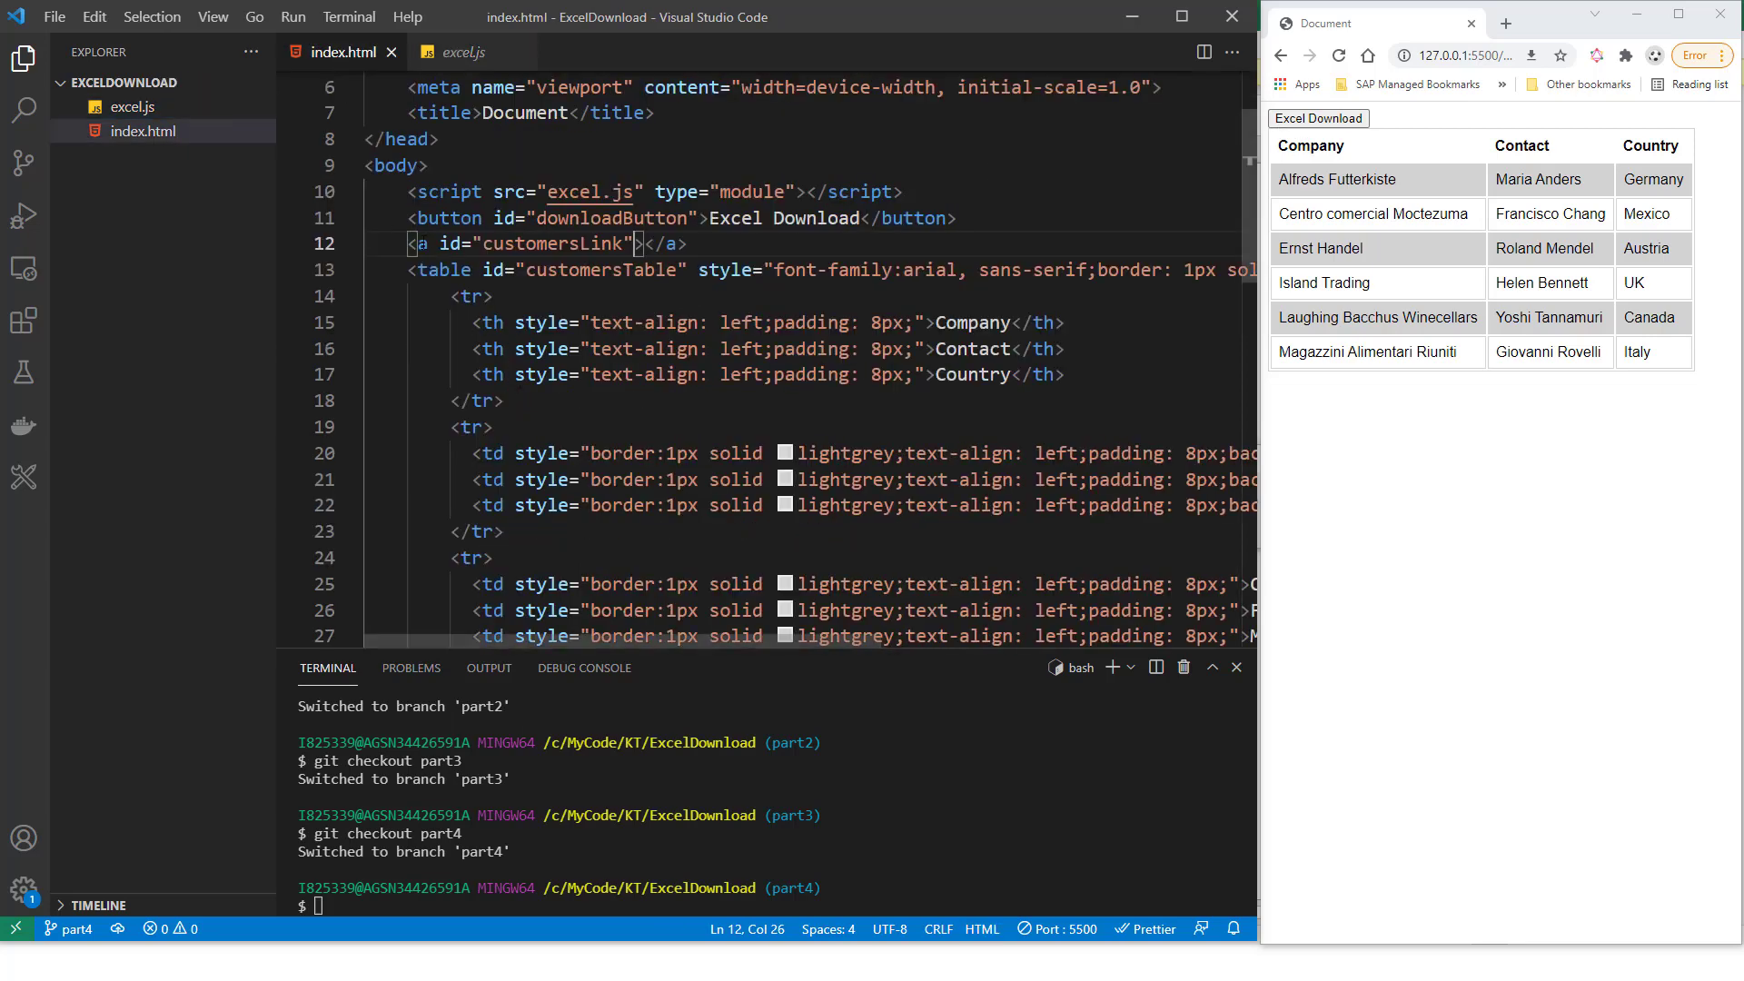
pyautogui.click(457, 53)
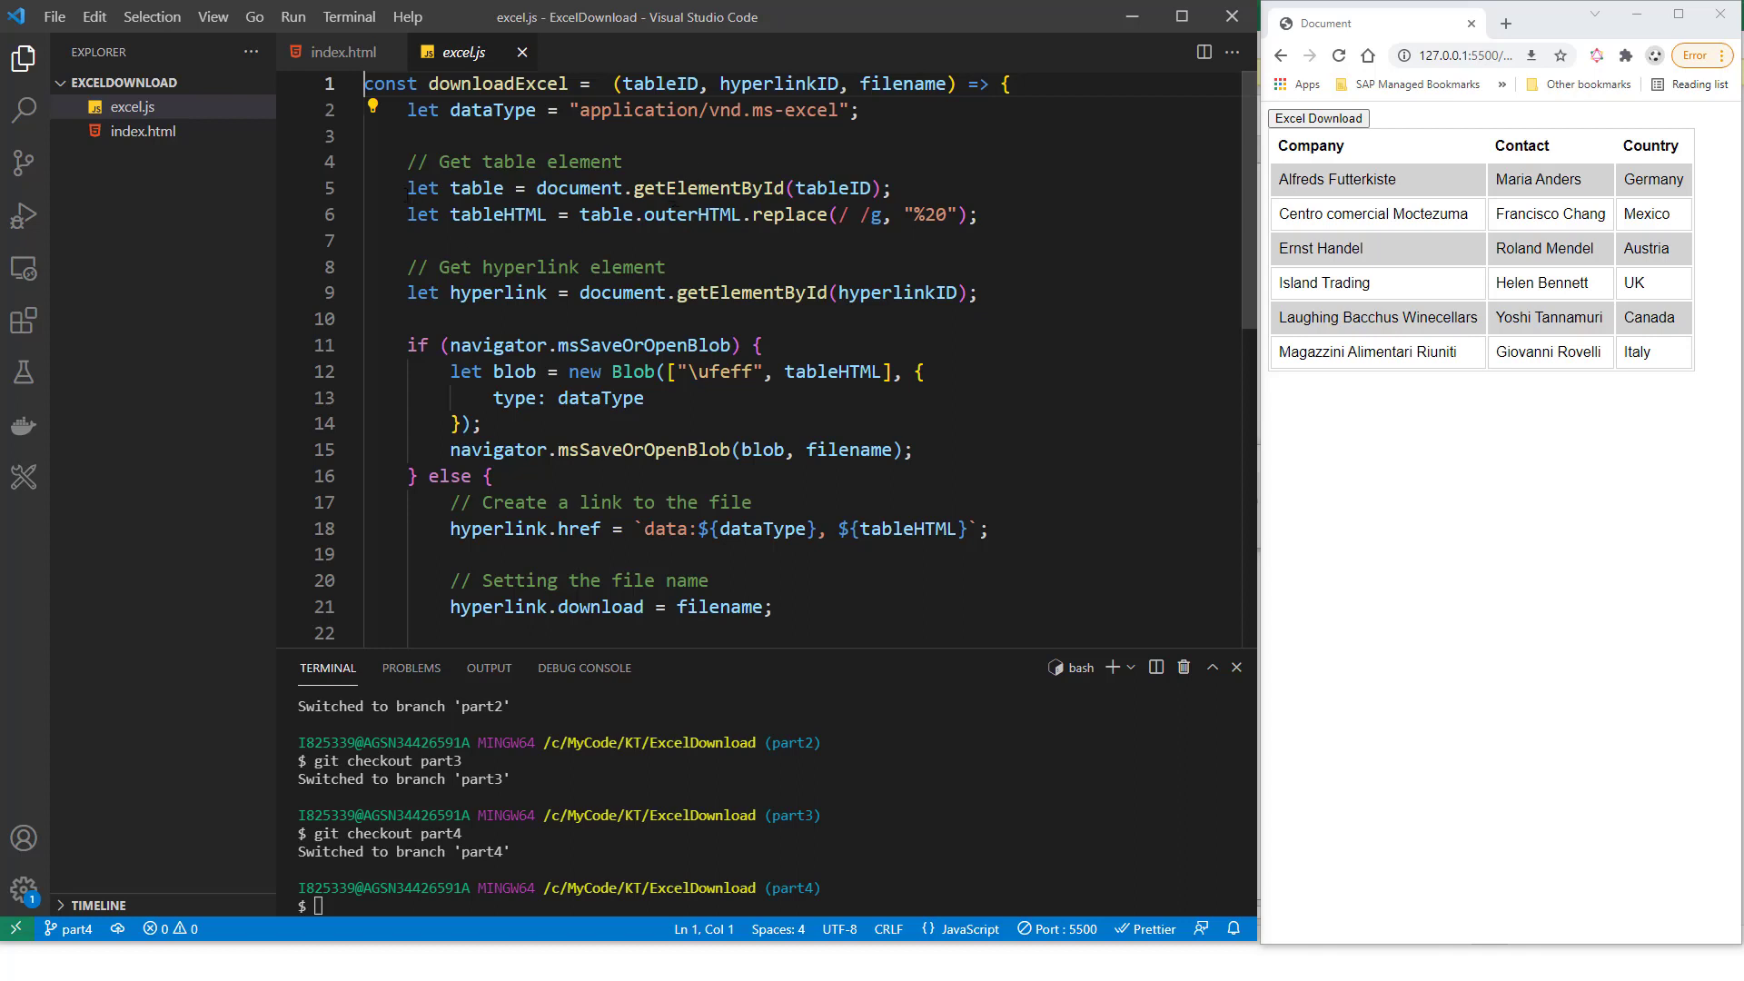
pyautogui.scroll(-1, 564, 344)
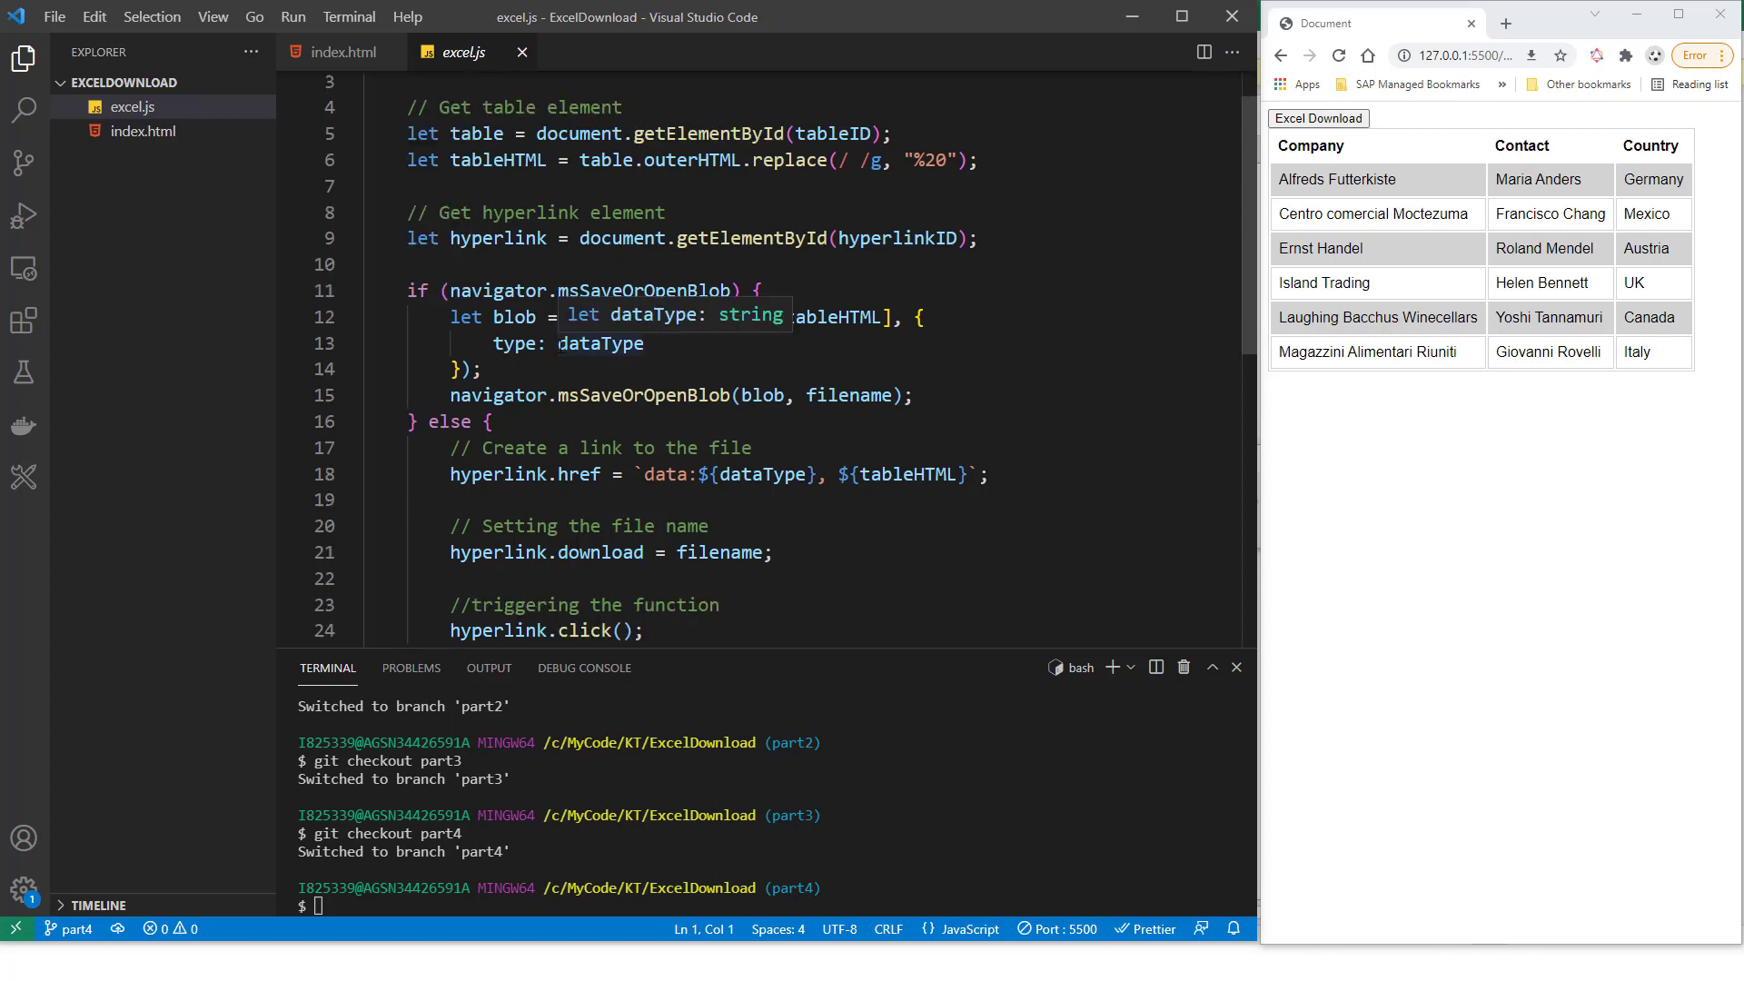
pyautogui.scroll(1, 497, 282)
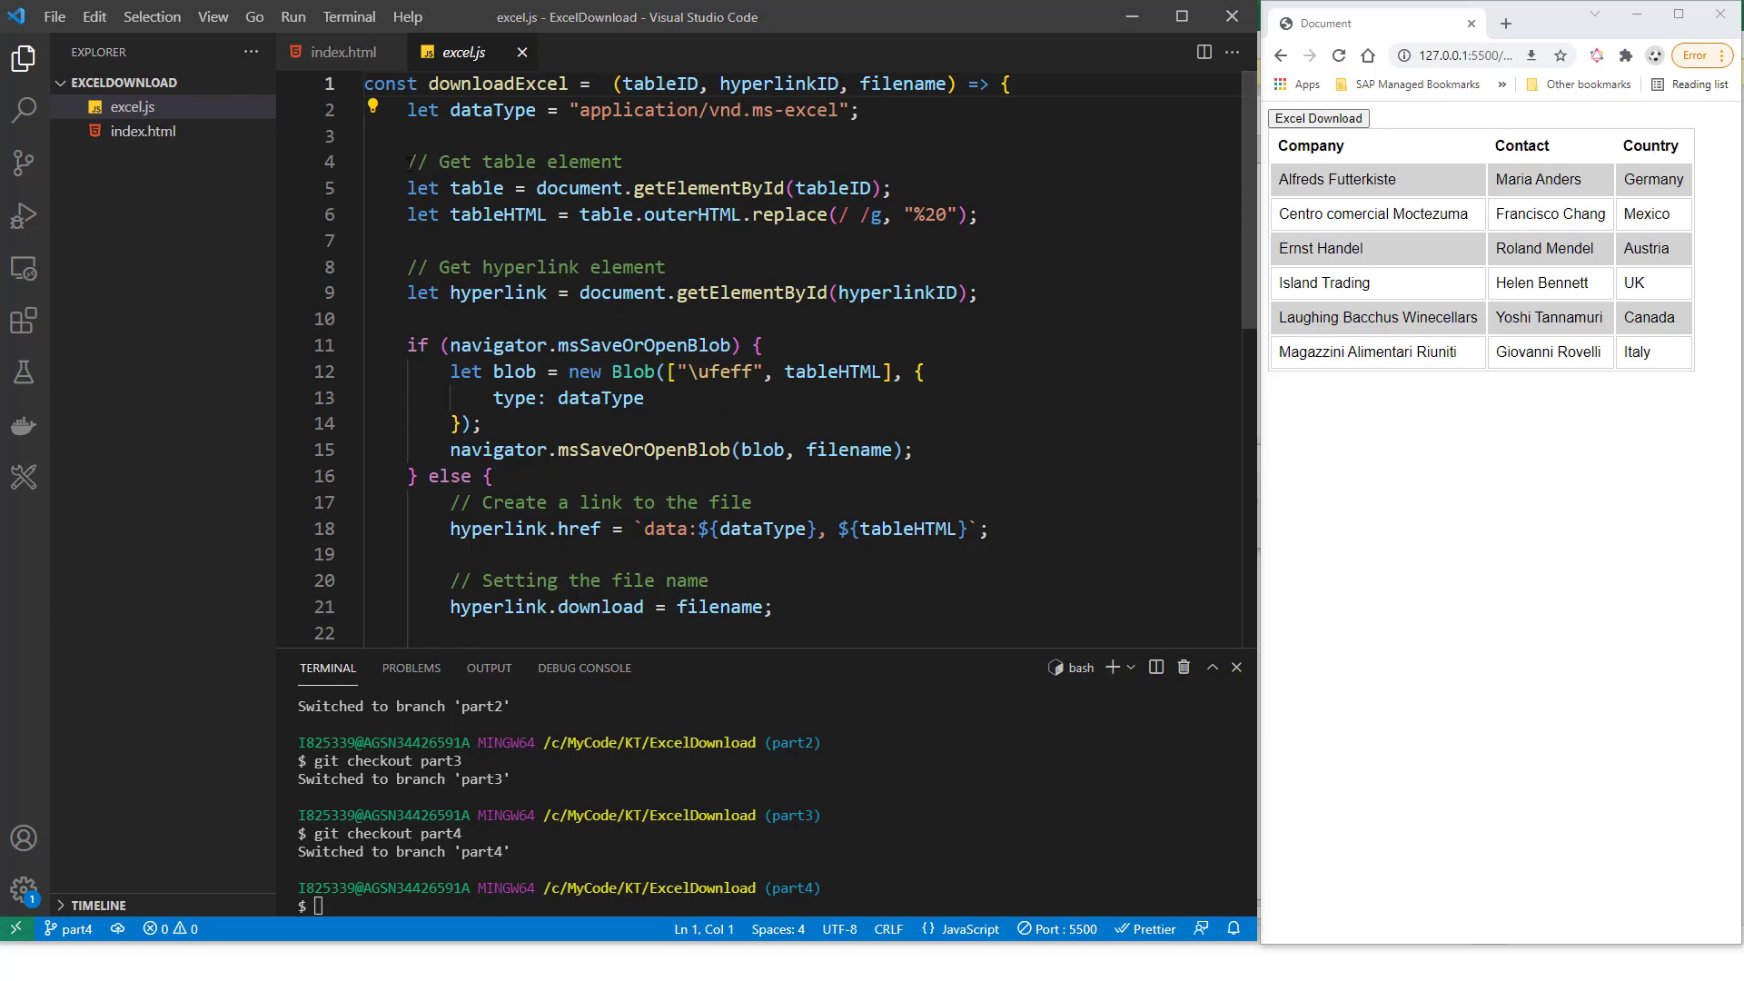
pyautogui.moveTo(407, 161); pyautogui.dragTo(980, 215)
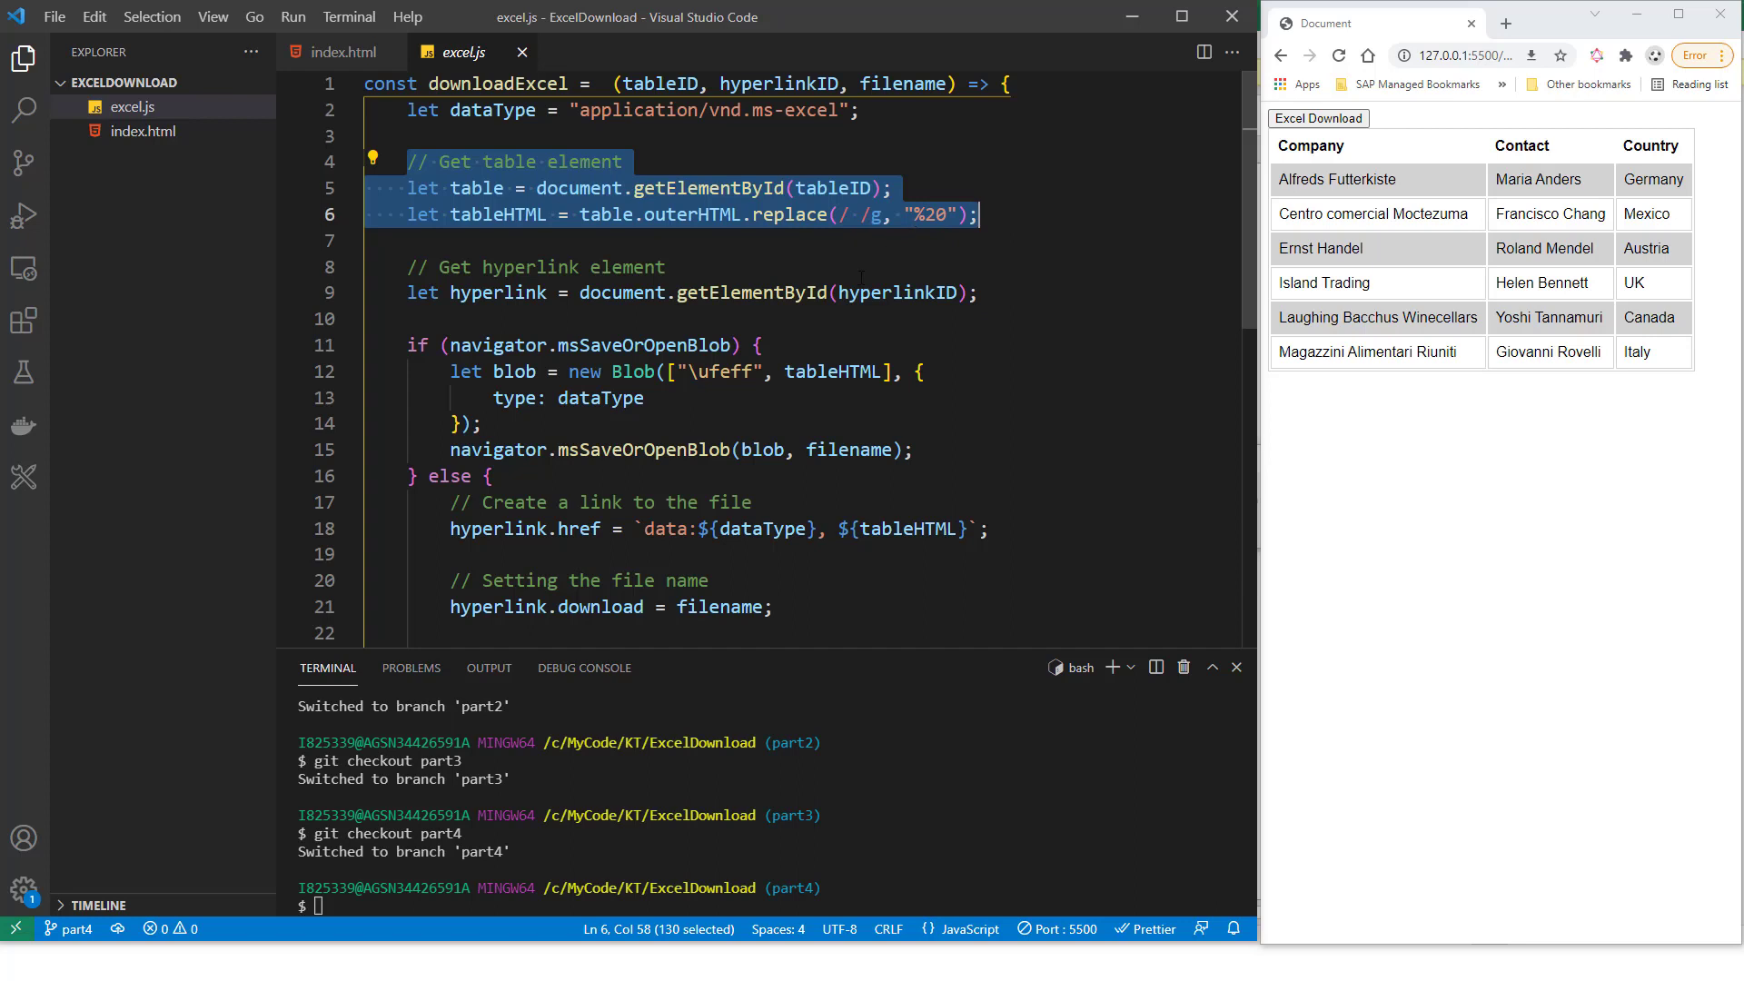
pyautogui.click(606, 310)
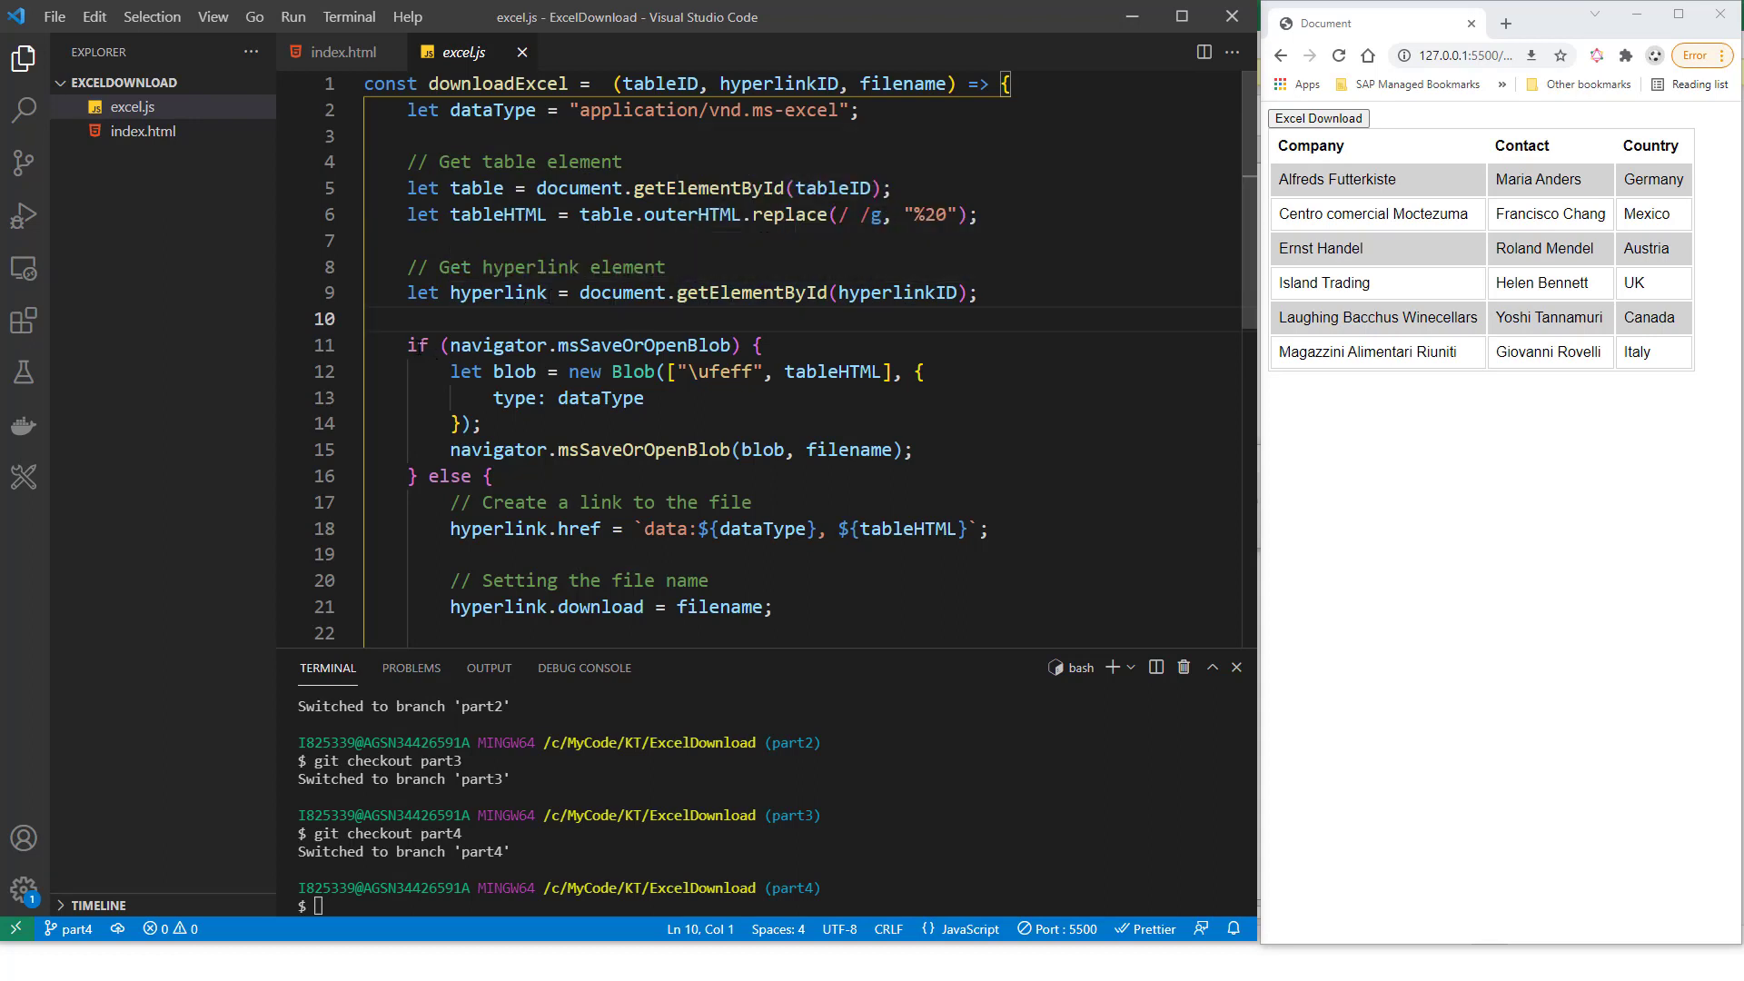
pyautogui.moveTo(408, 344); pyautogui.dragTo(473, 475)
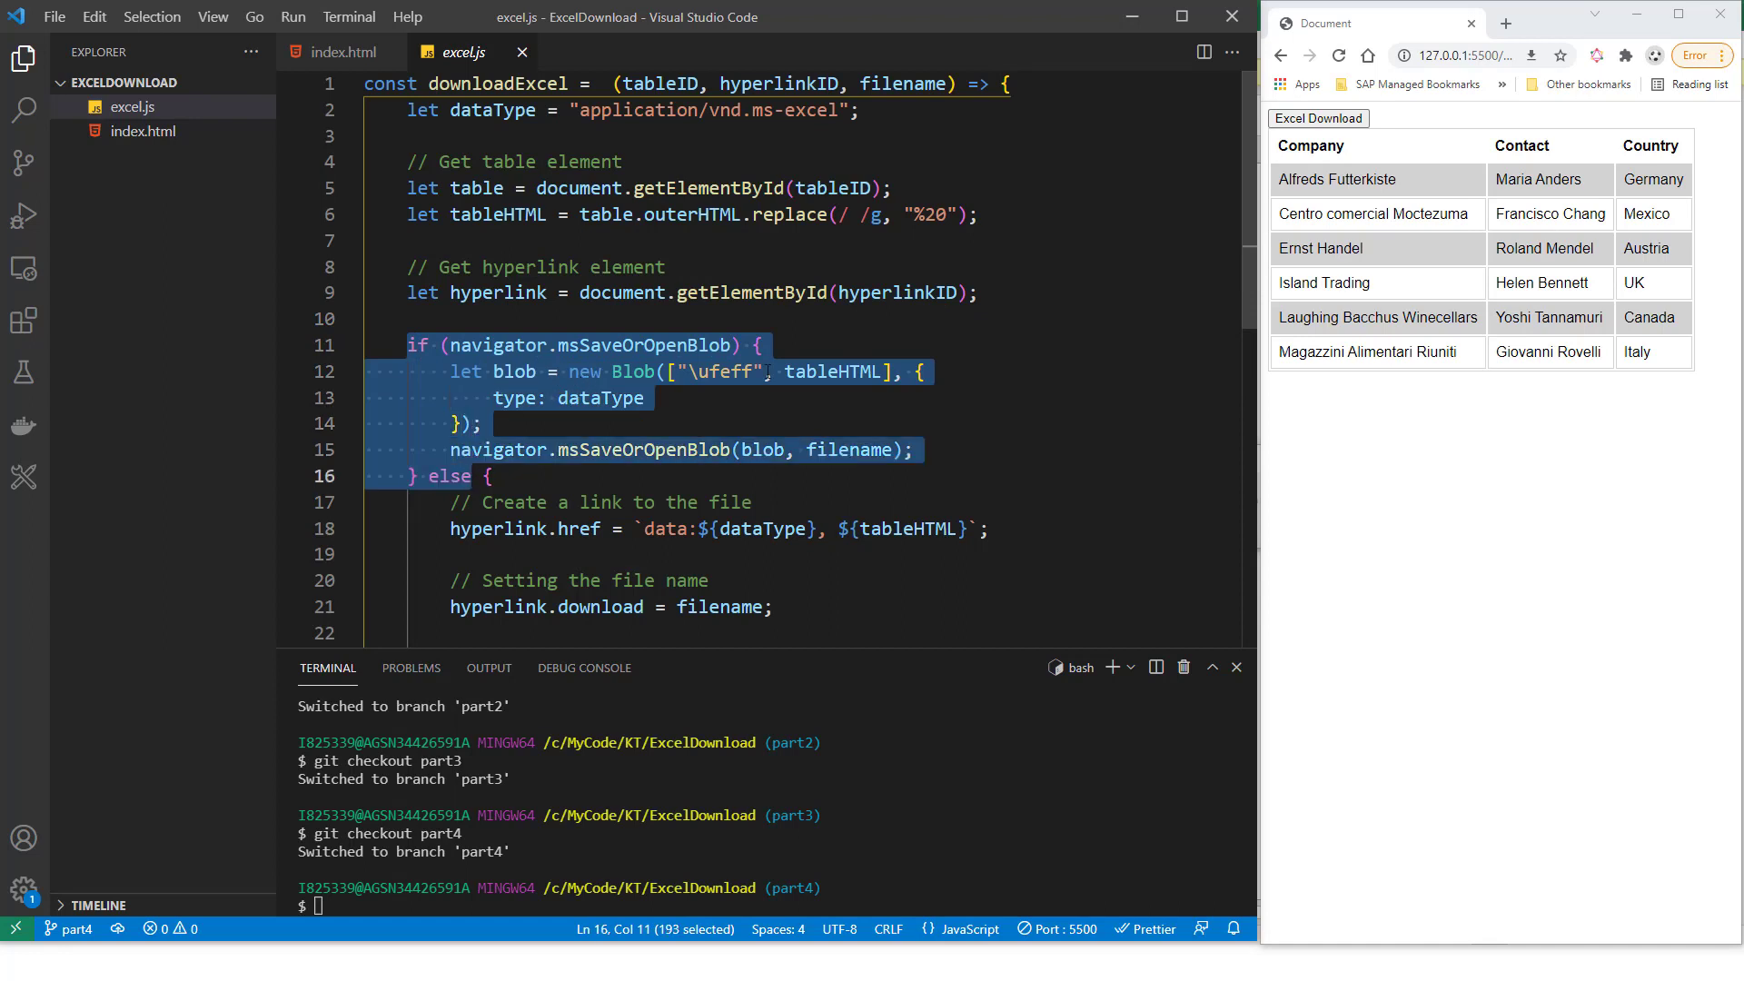
pyautogui.scroll(-2, 767, 373)
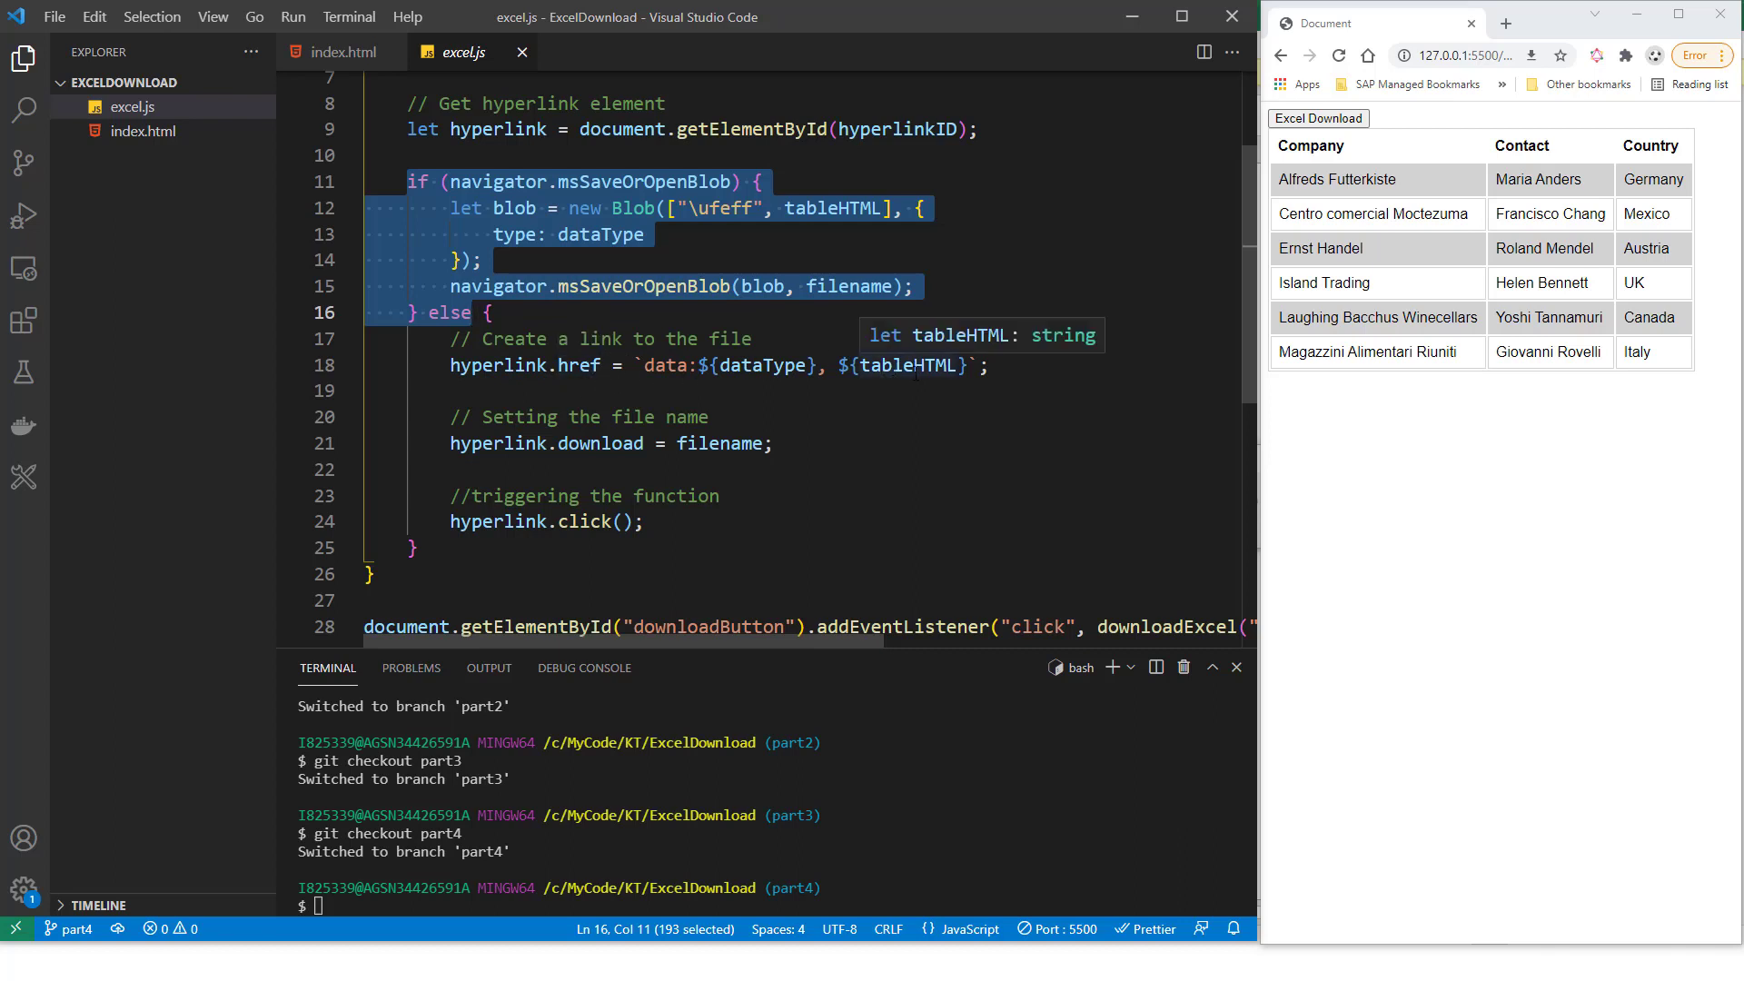
pyautogui.scroll(1, 831, 403)
pyautogui.scroll(1, 803, 413)
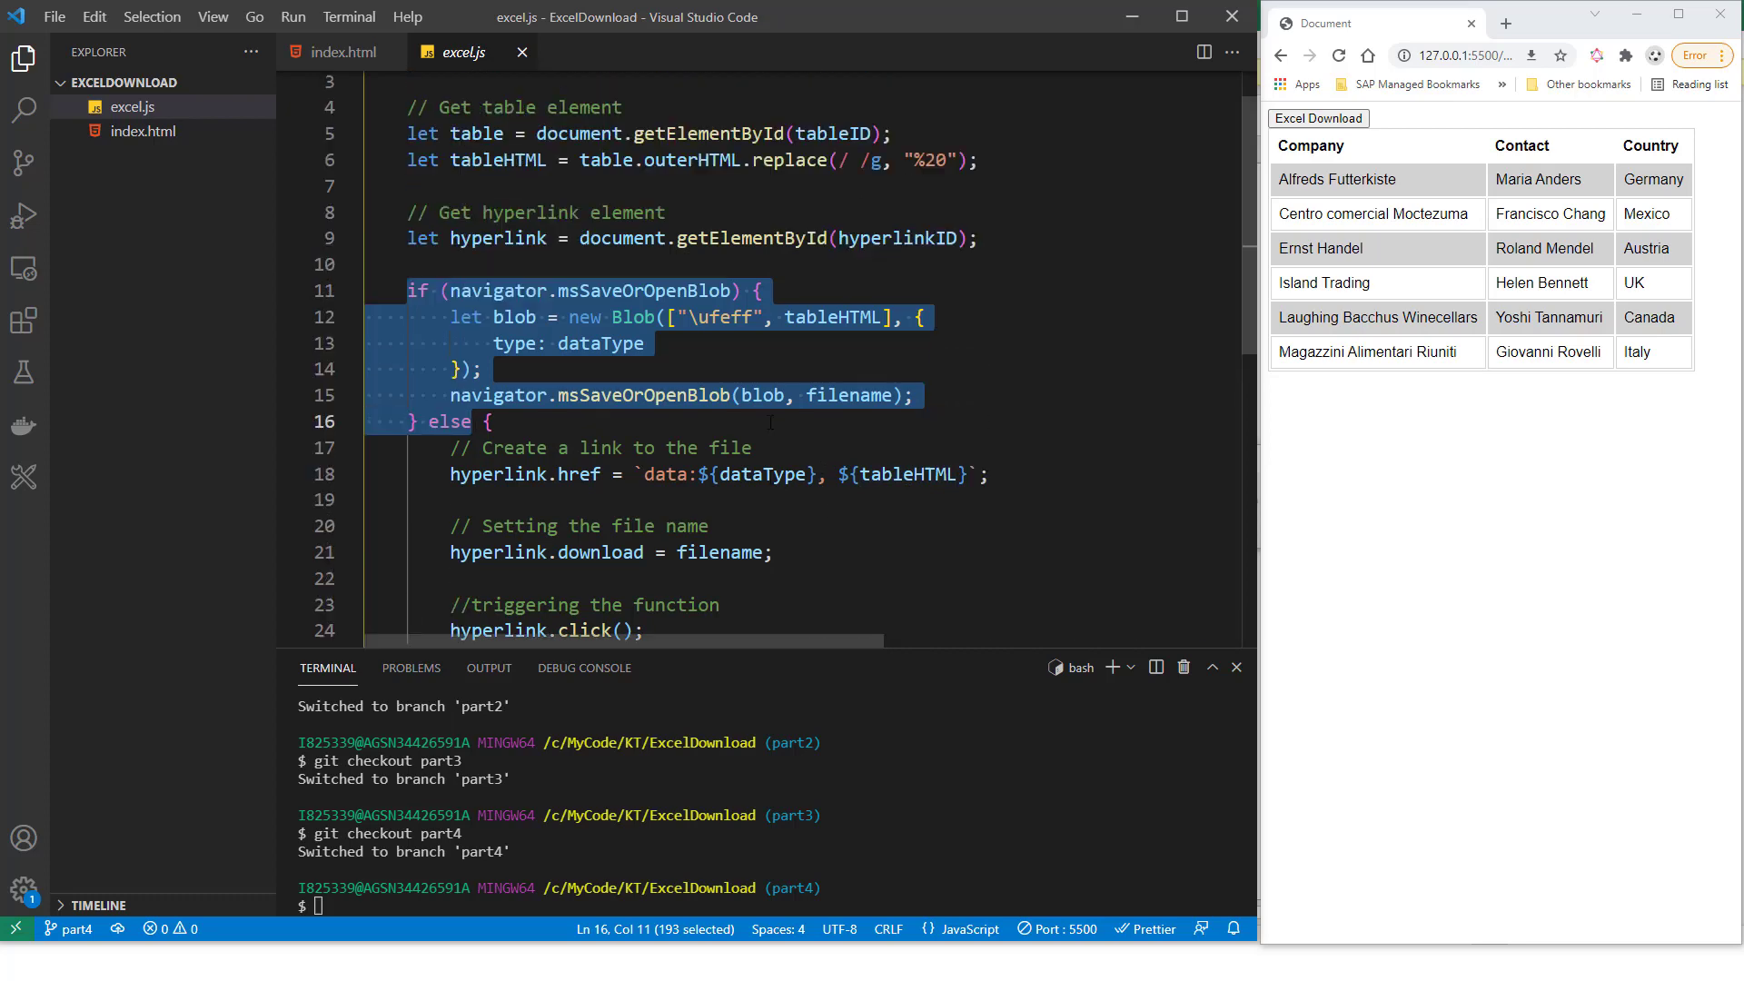
pyautogui.scroll(1, 770, 425)
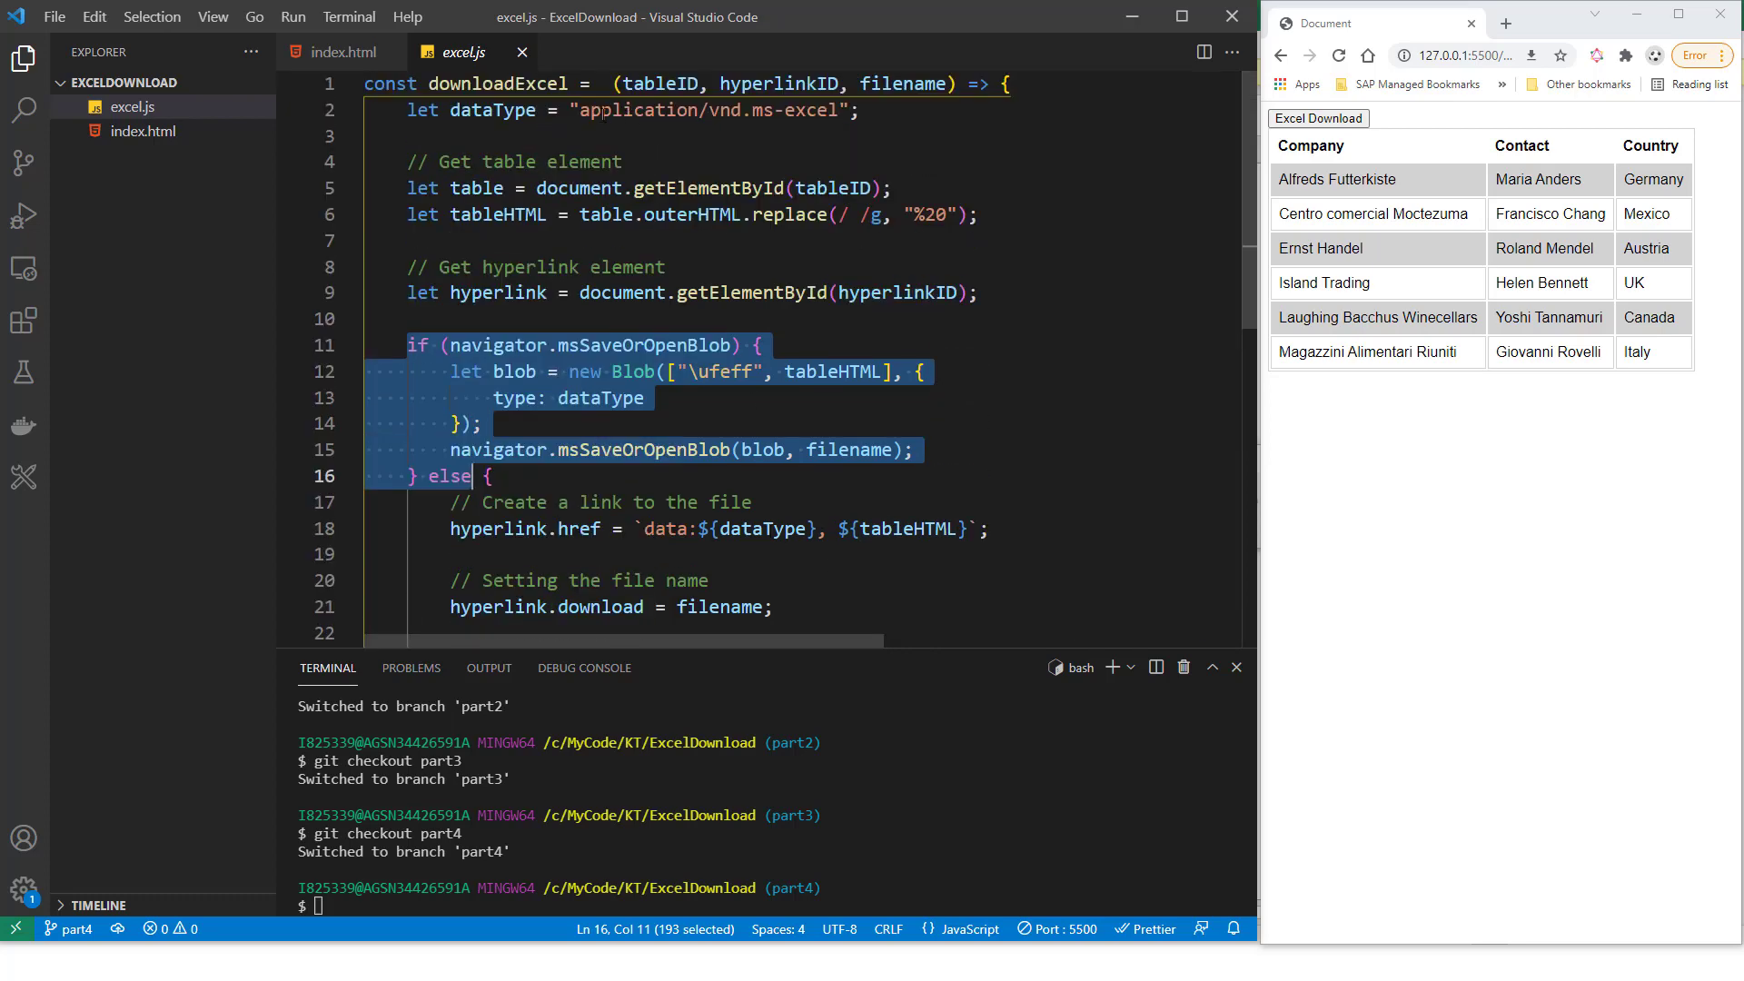
pyautogui.moveTo(580, 109); pyautogui.dragTo(840, 110)
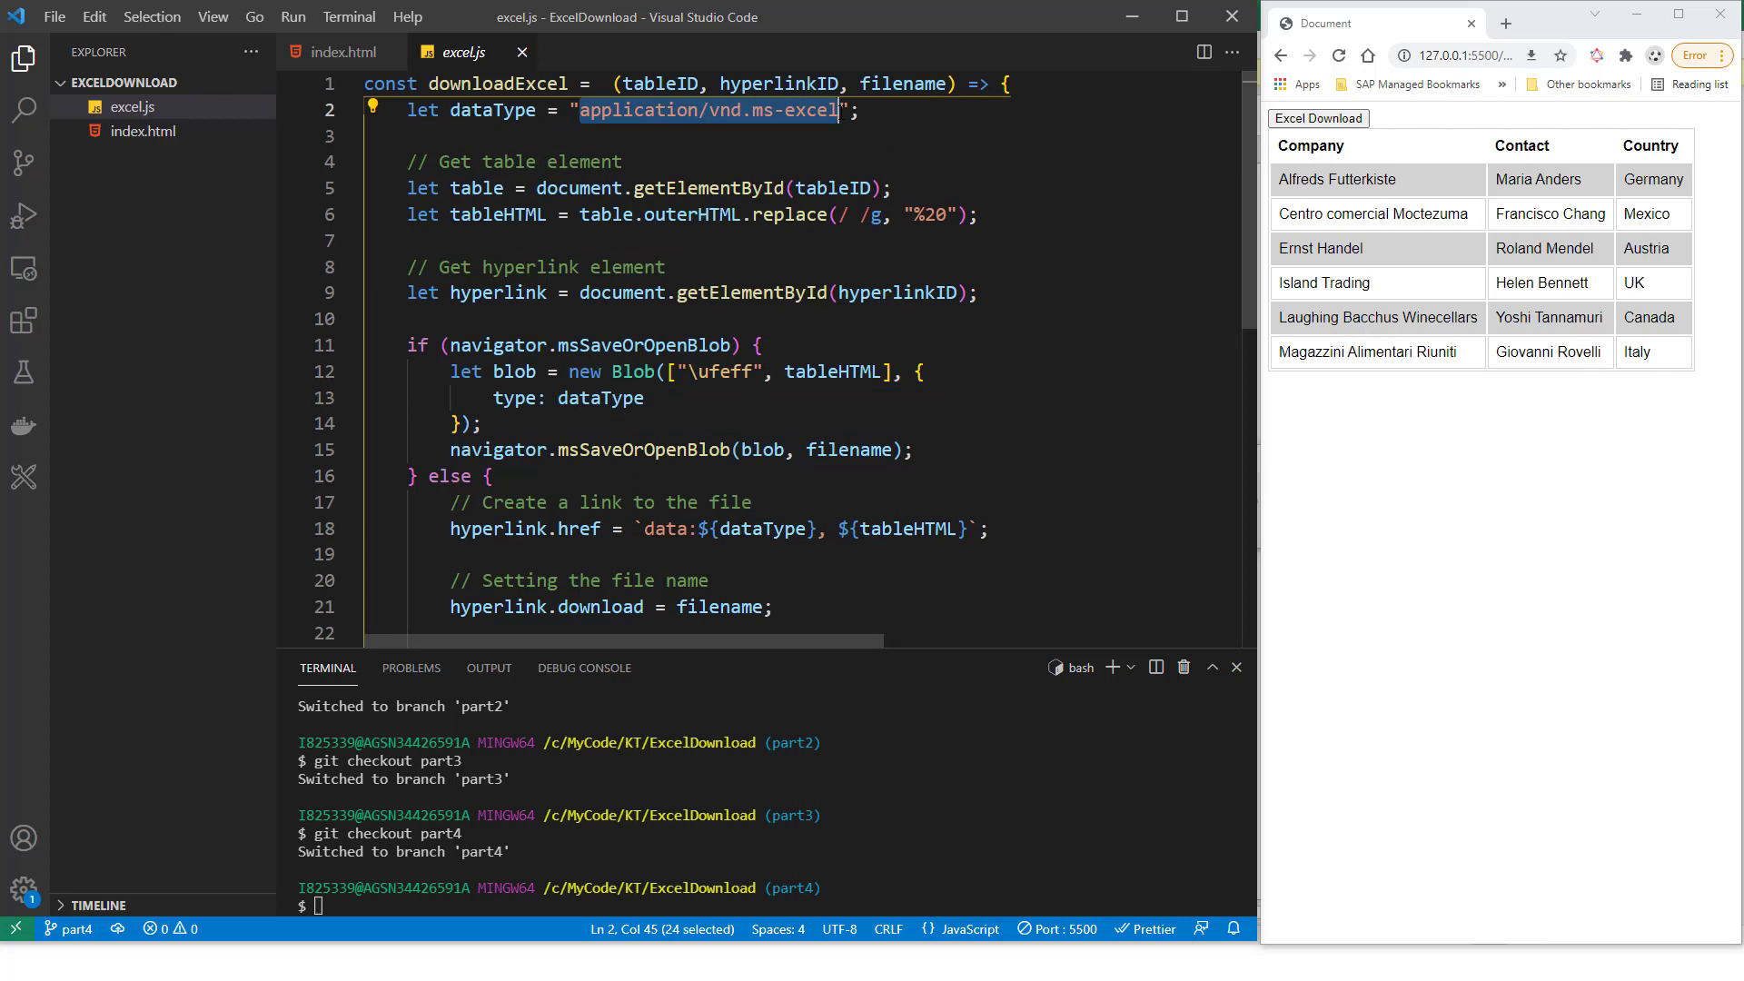
pyautogui.scroll(-2, 1013, 256)
pyautogui.scroll(-2, 1028, 273)
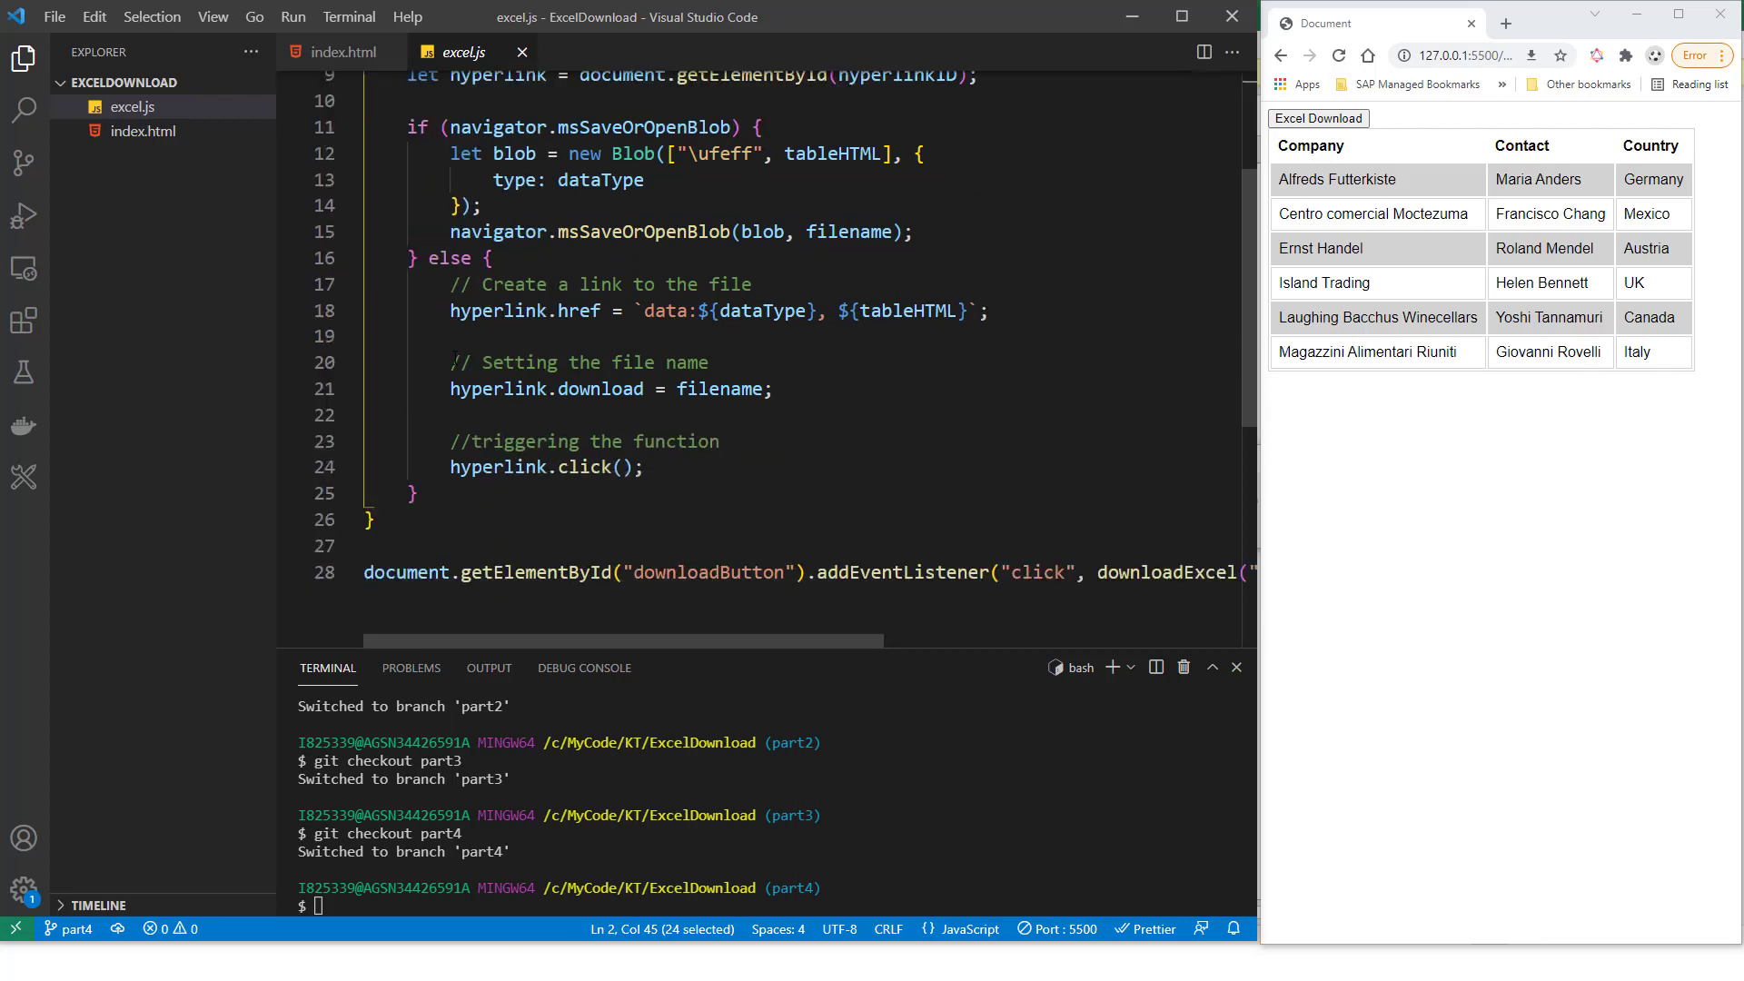
pyautogui.moveTo(447, 365); pyautogui.dragTo(675, 471)
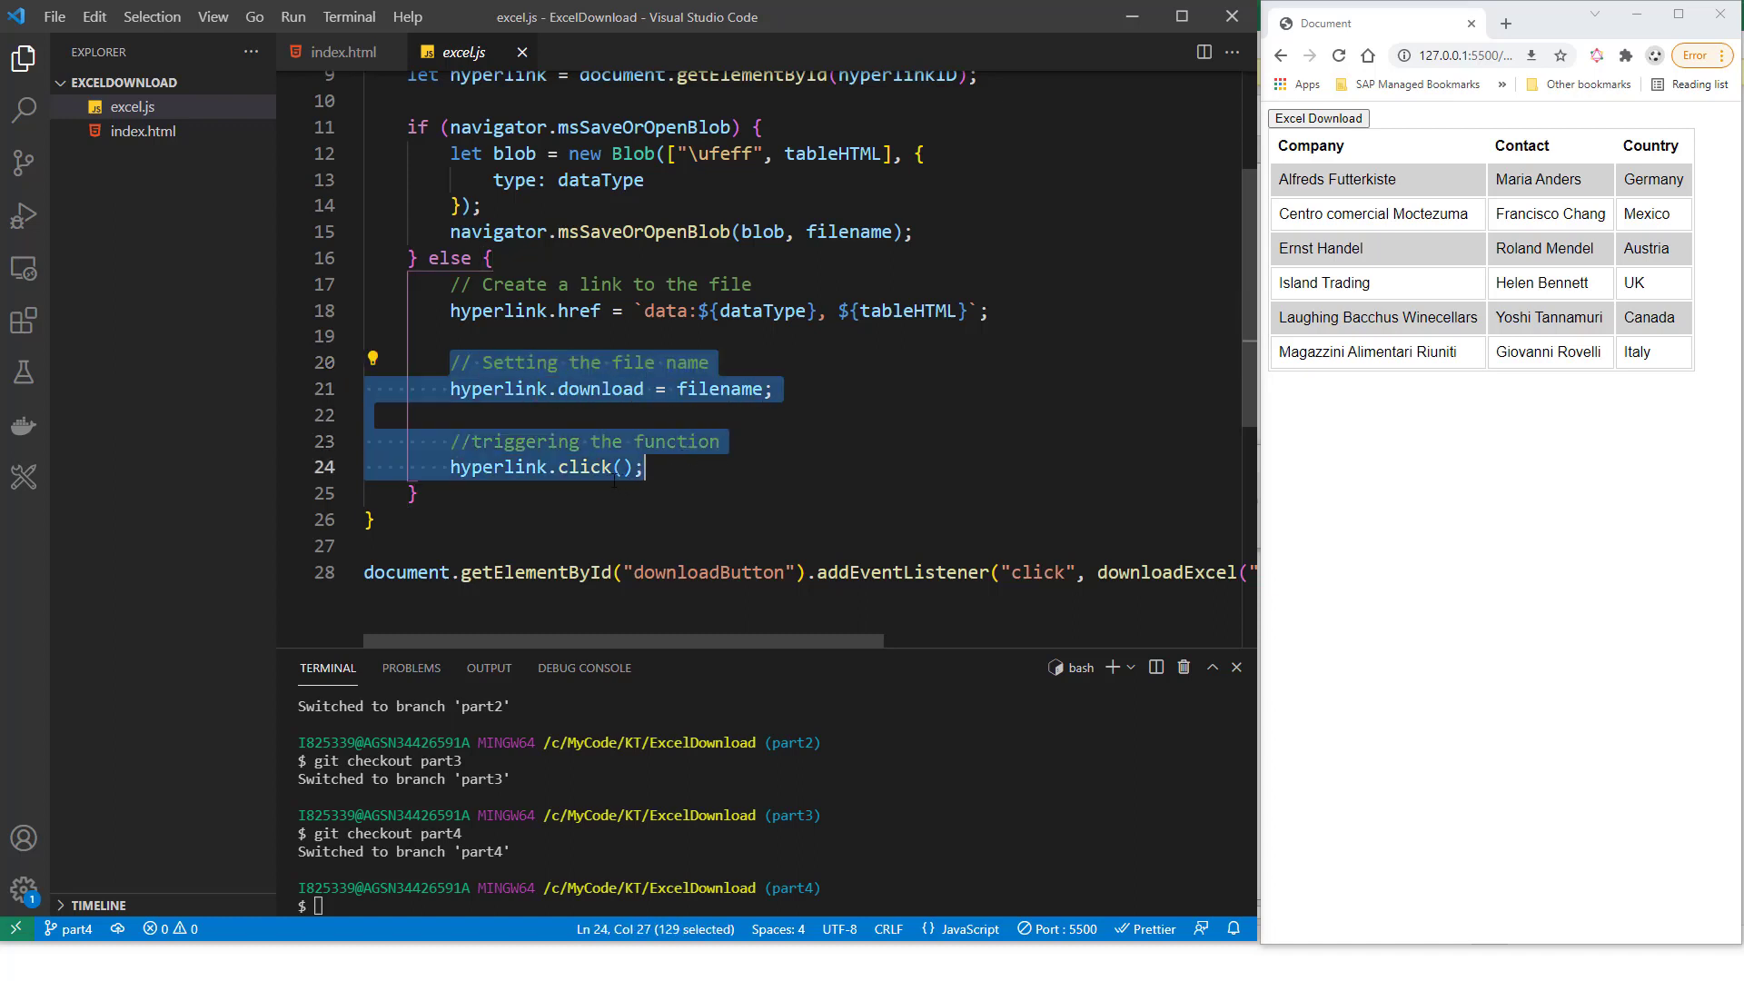
pyautogui.press('Down')
pyautogui.press('Down')
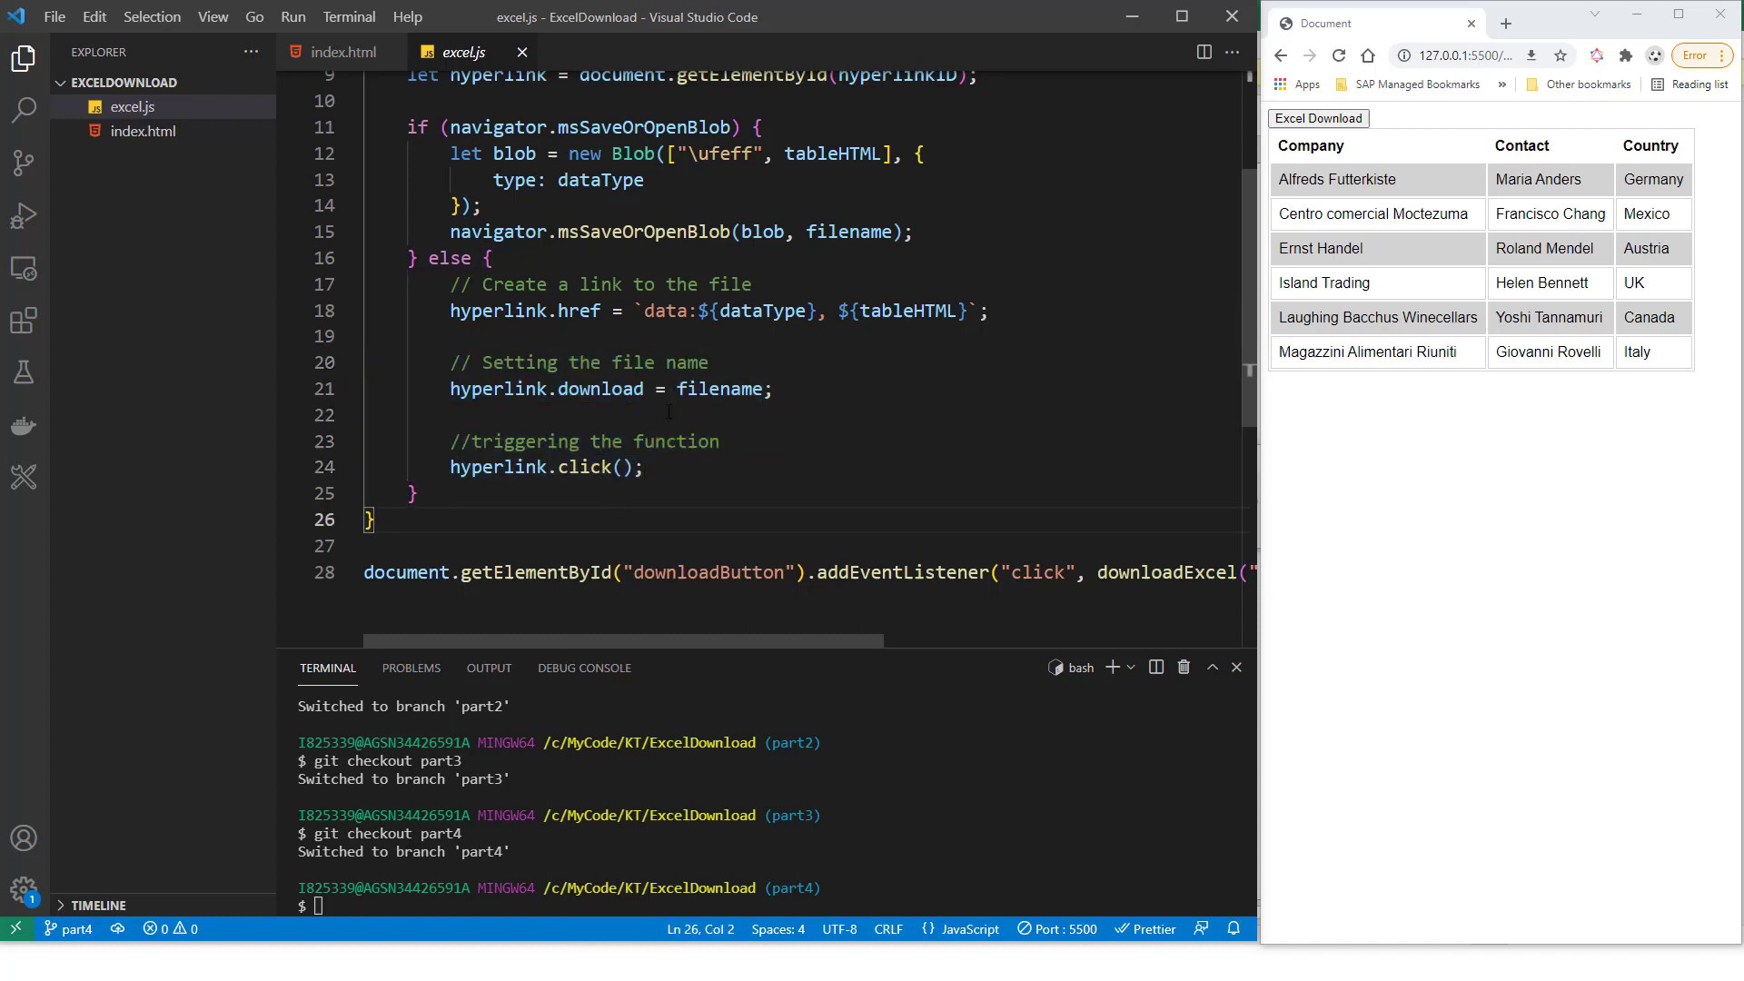
pyautogui.moveTo(722, 390)
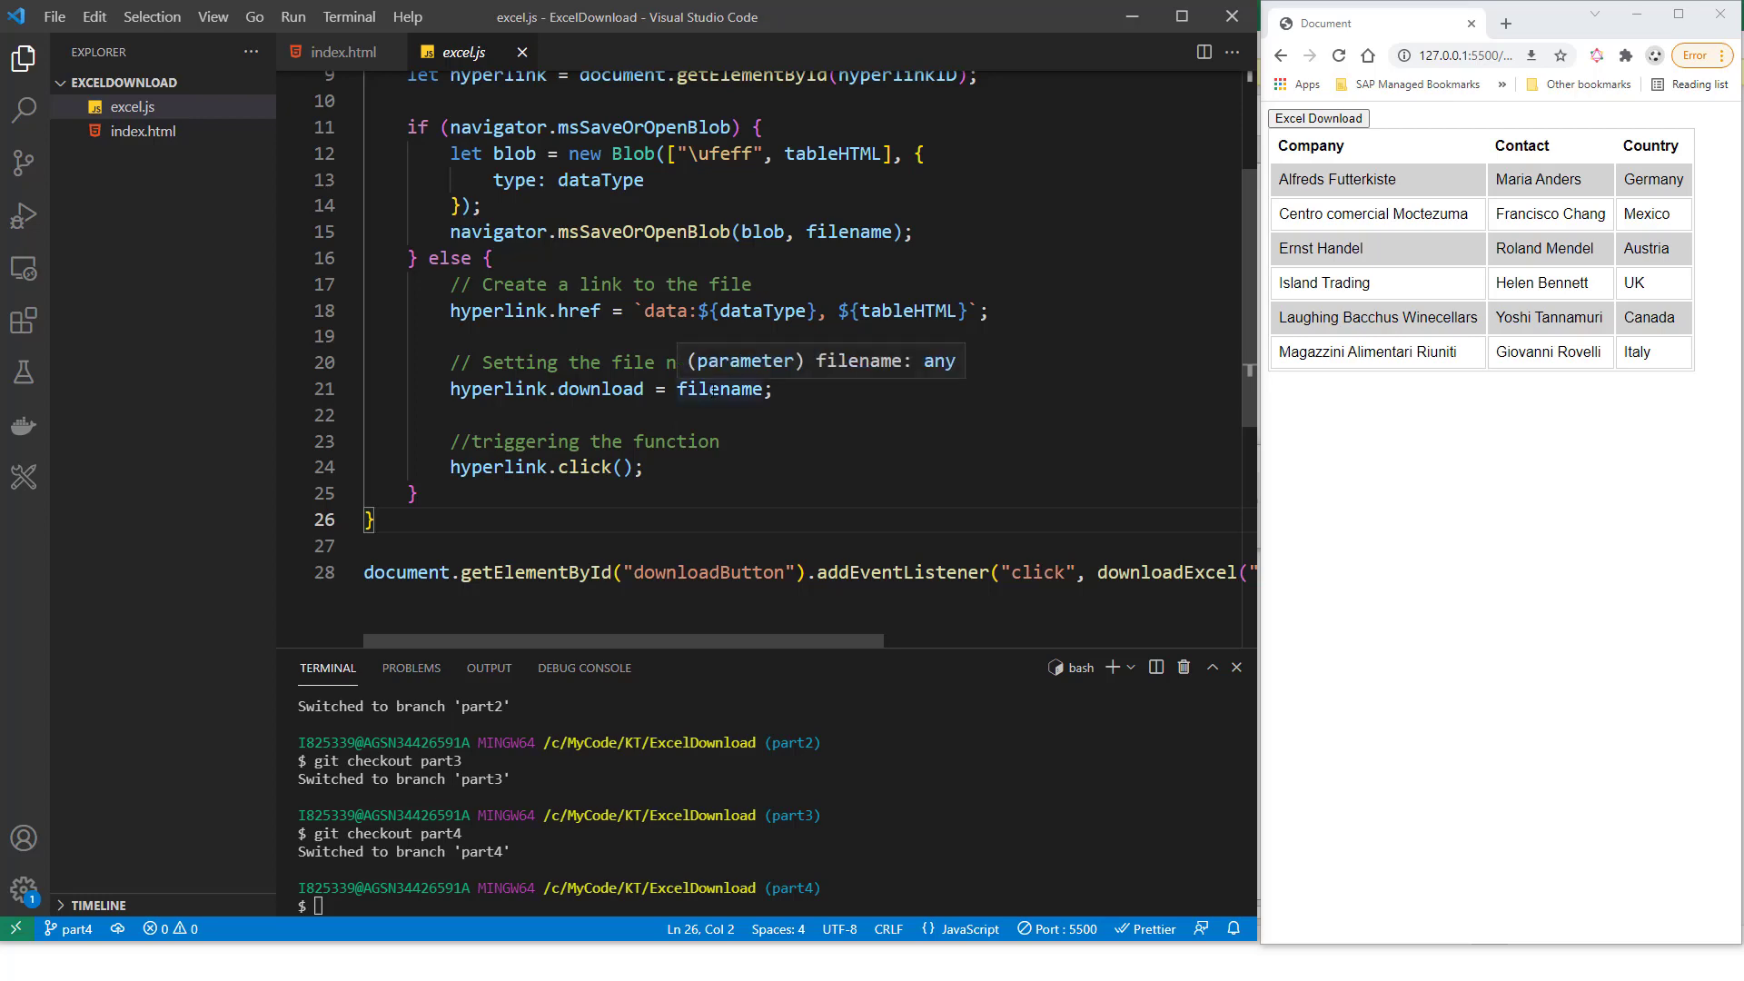
# Accept the format warning to view customers.xls in Excel, then return to the code editor
pyautogui.hotkey('alt', 'Tab')
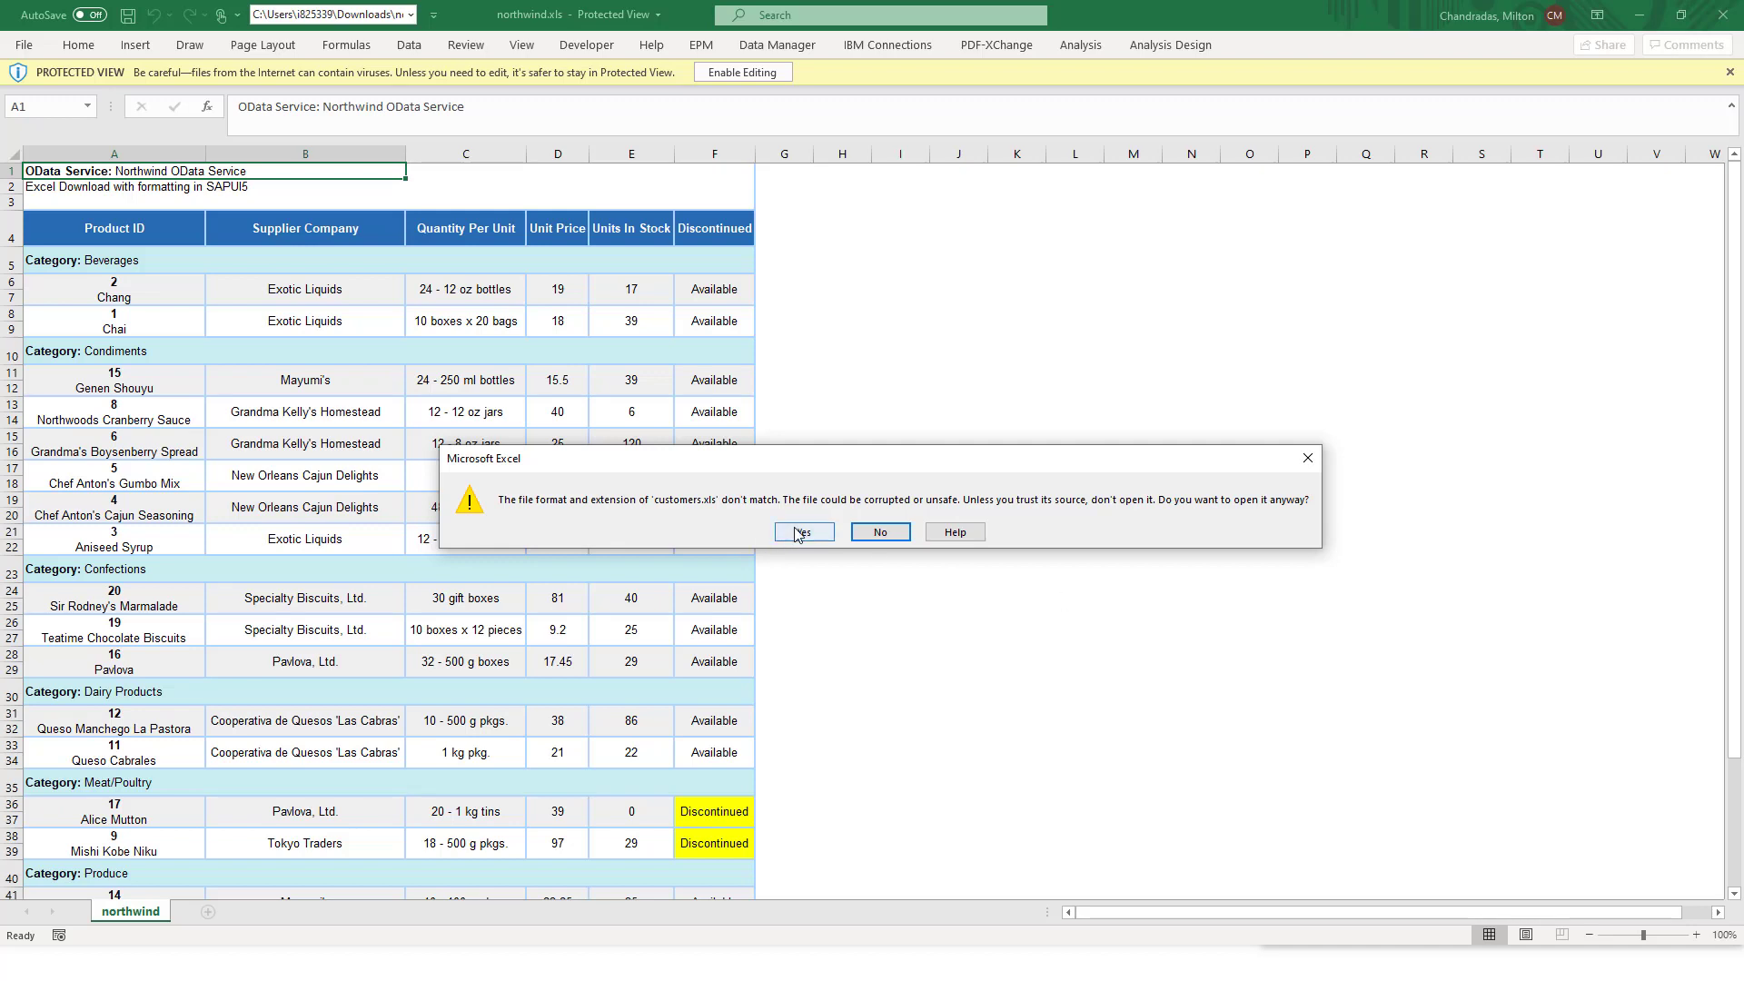
pyautogui.click(792, 526)
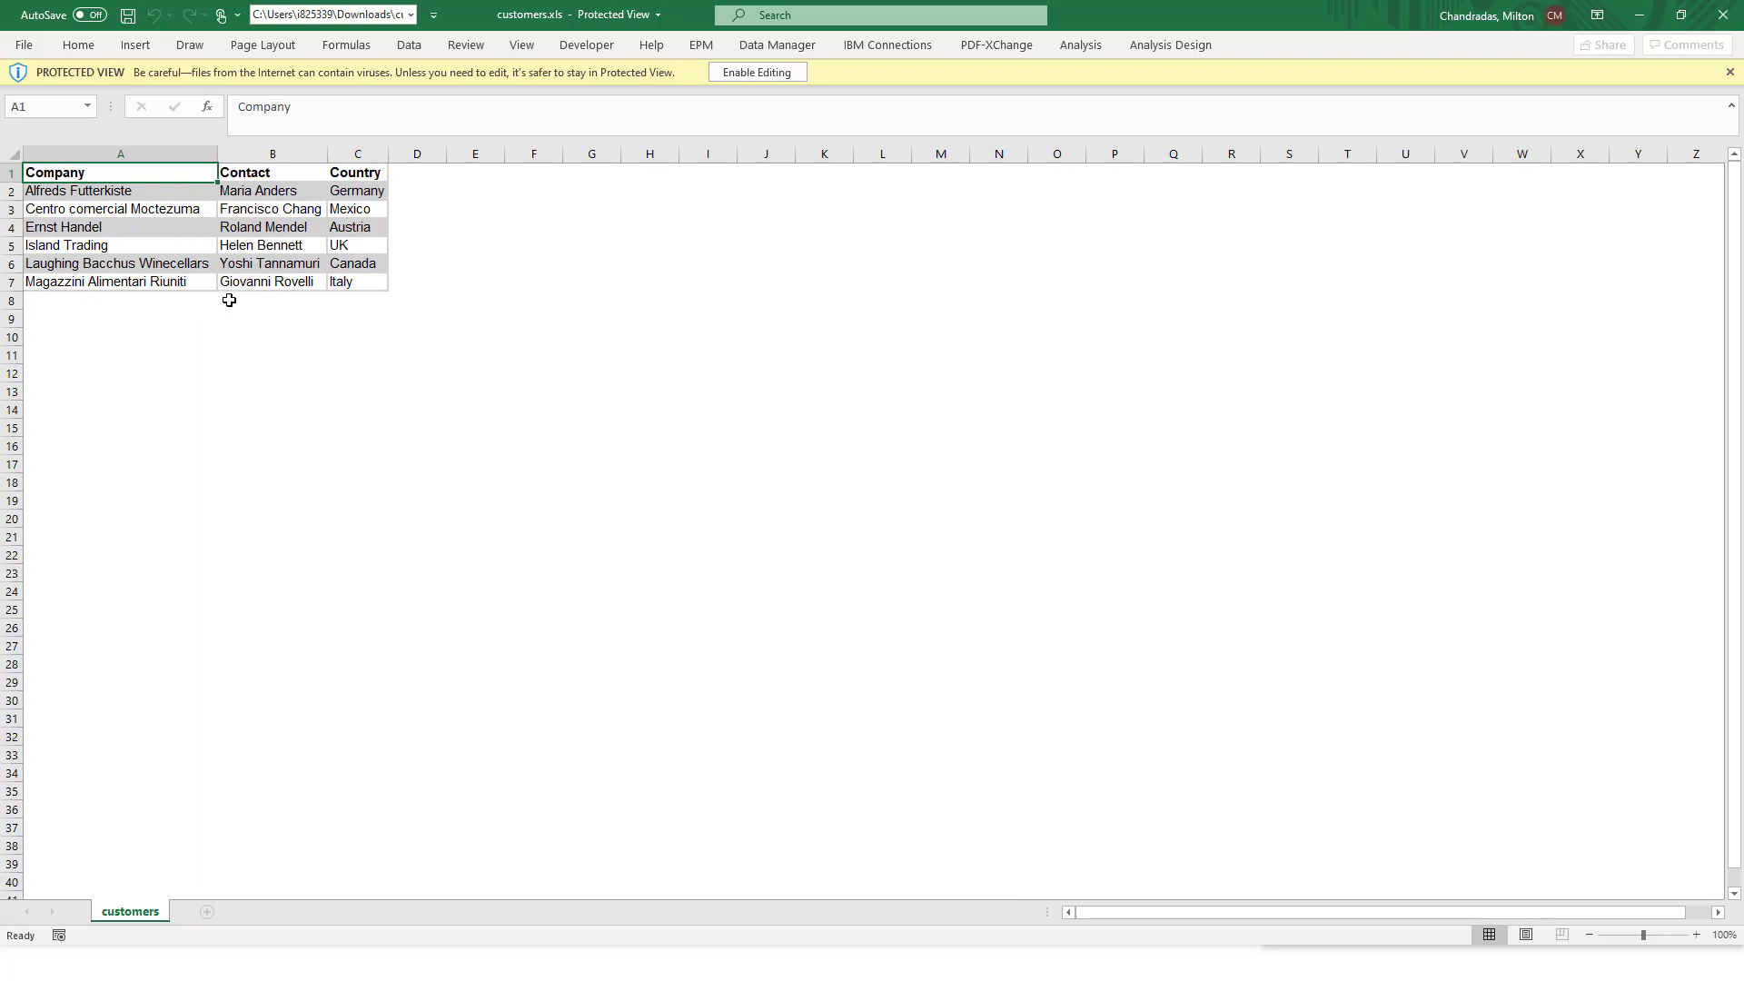
pyautogui.hotkey('alt', 'Tab')
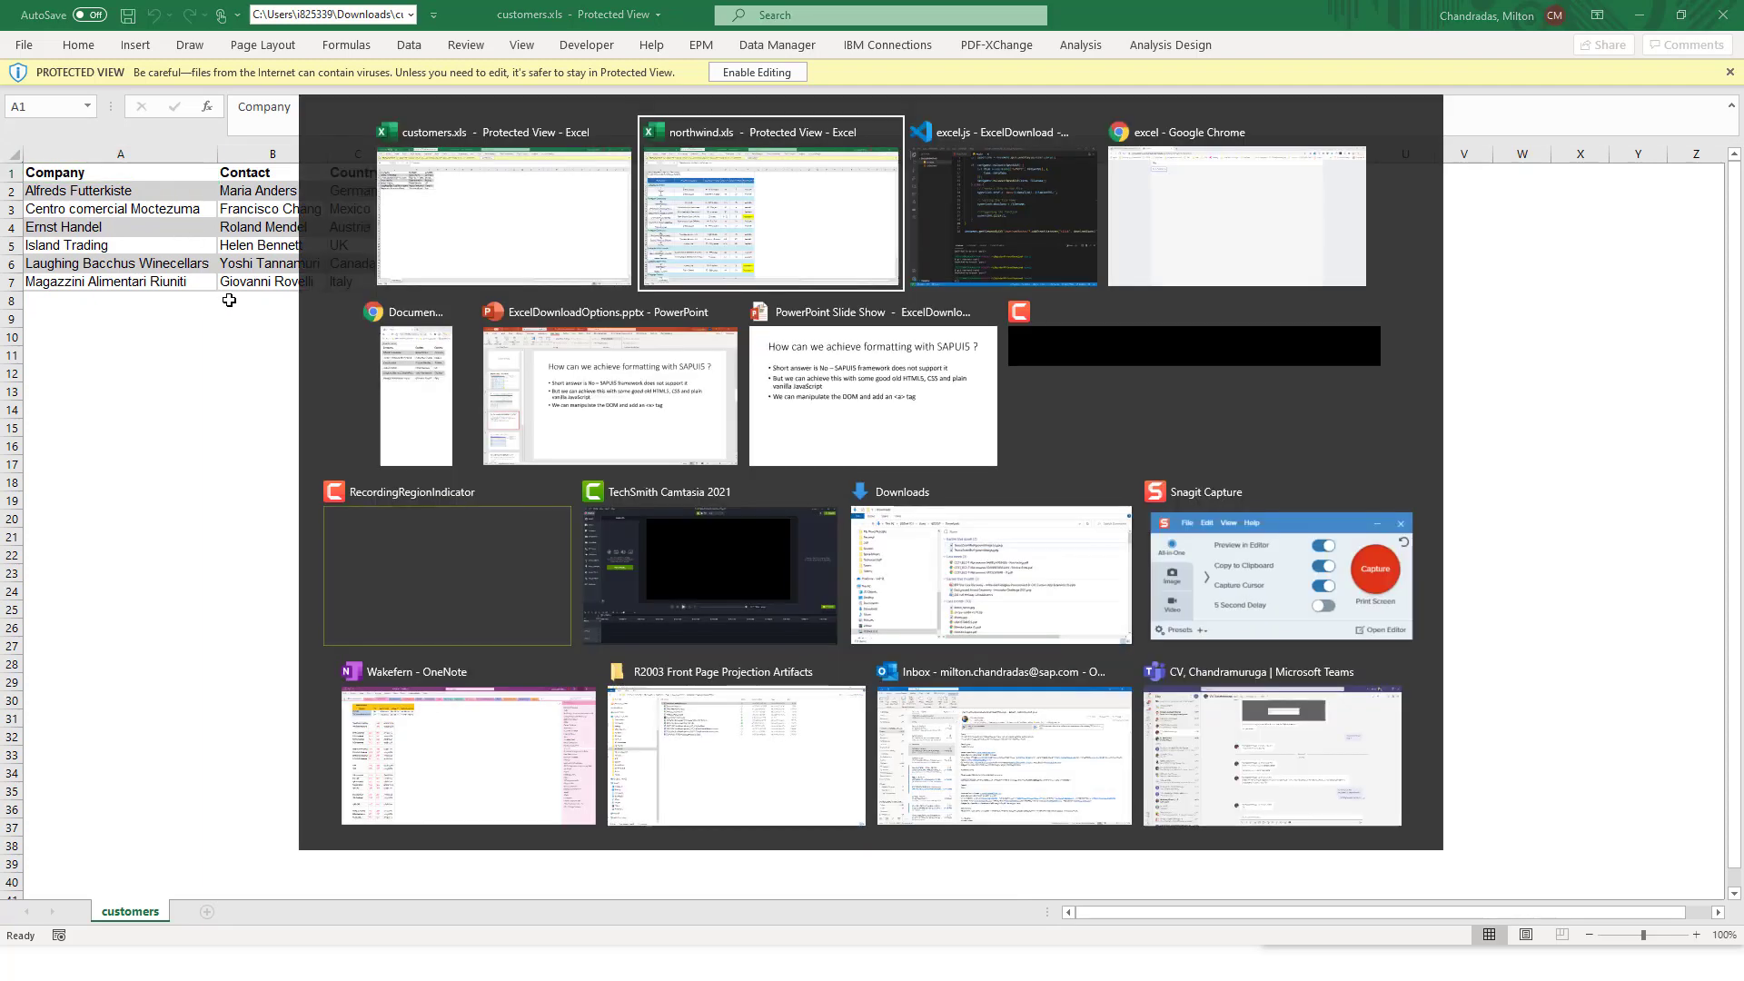
pyautogui.hotkey('alt', 'Tab')
pyautogui.hotkey('alt', 'Tab')
pyautogui.hotkey('alt', 'Tab')
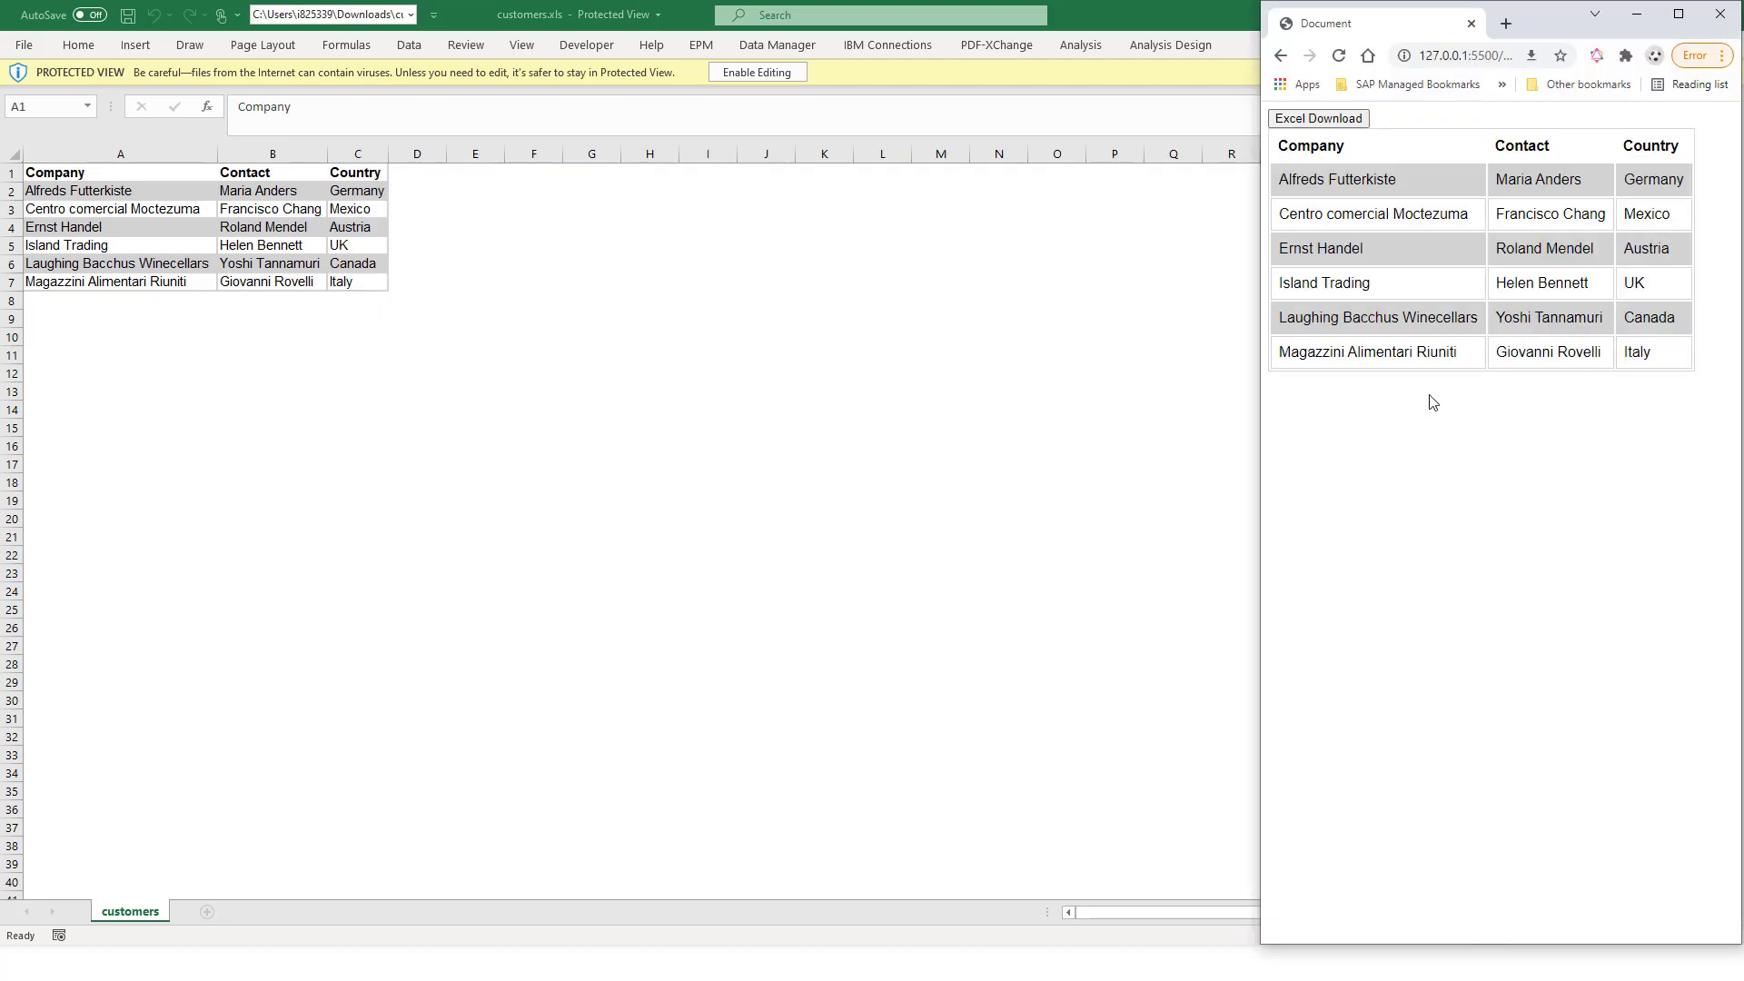
pyautogui.hotkey('alt', 'Tab')
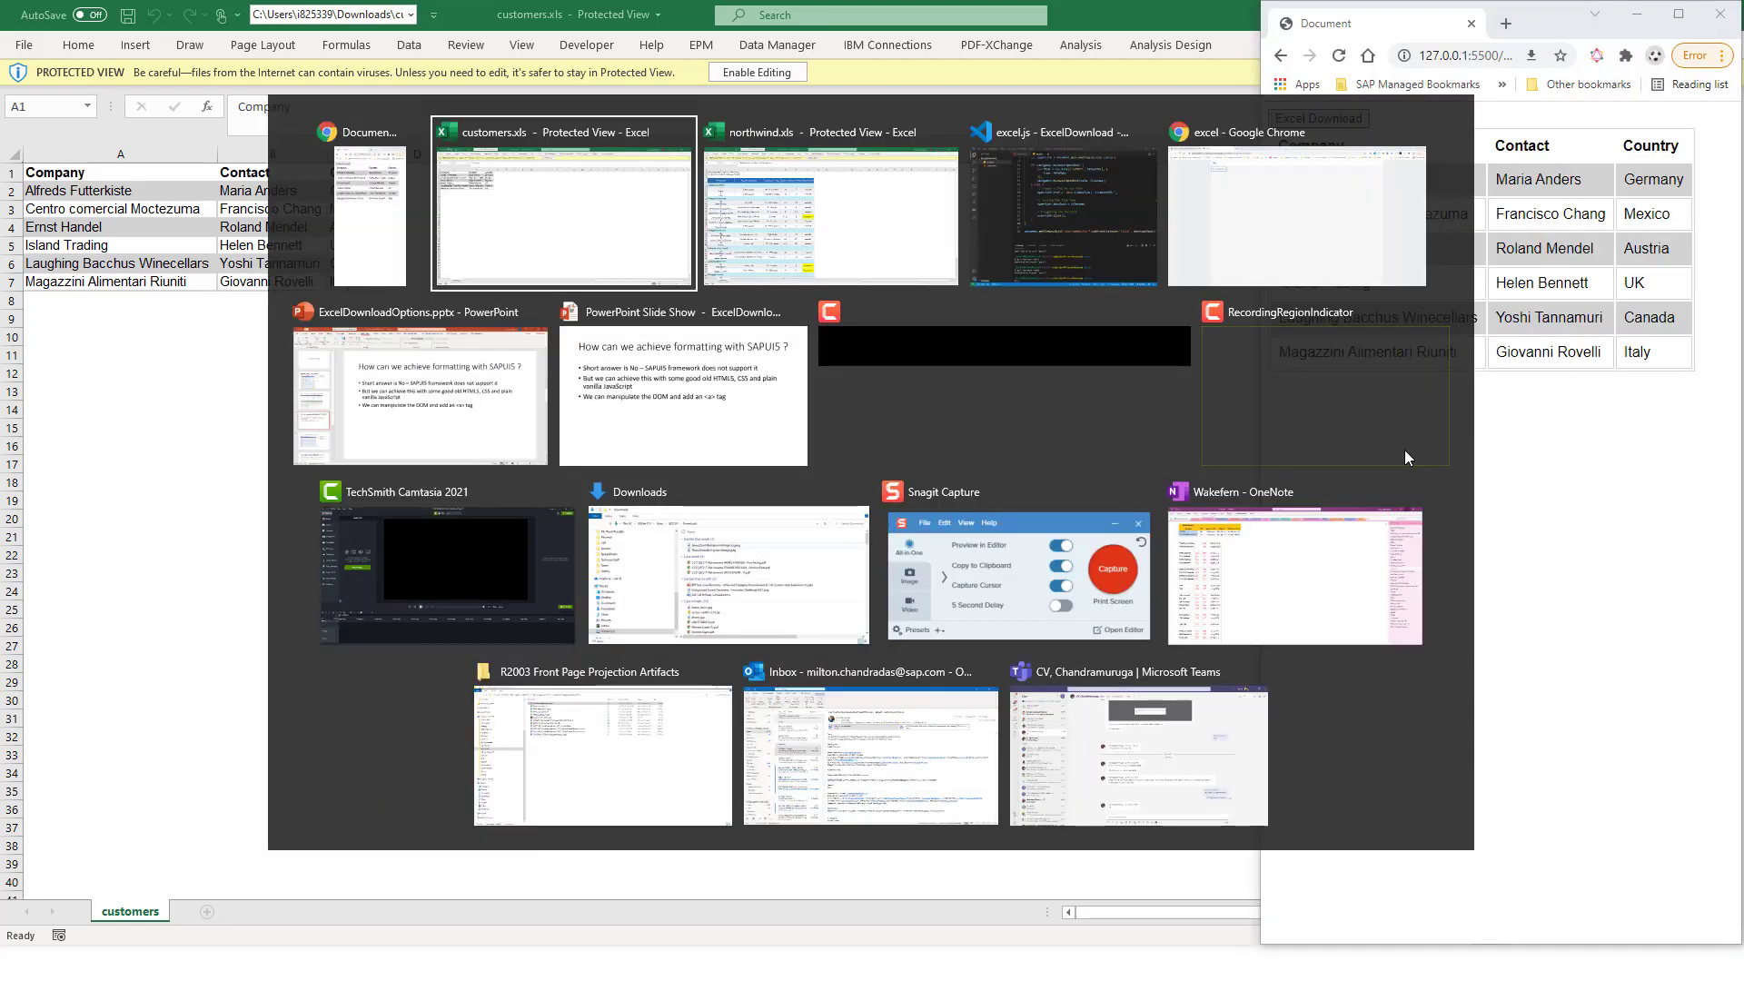
pyautogui.hotkey('alt', 'Tab')
pyautogui.hotkey('alt', 'Tab')
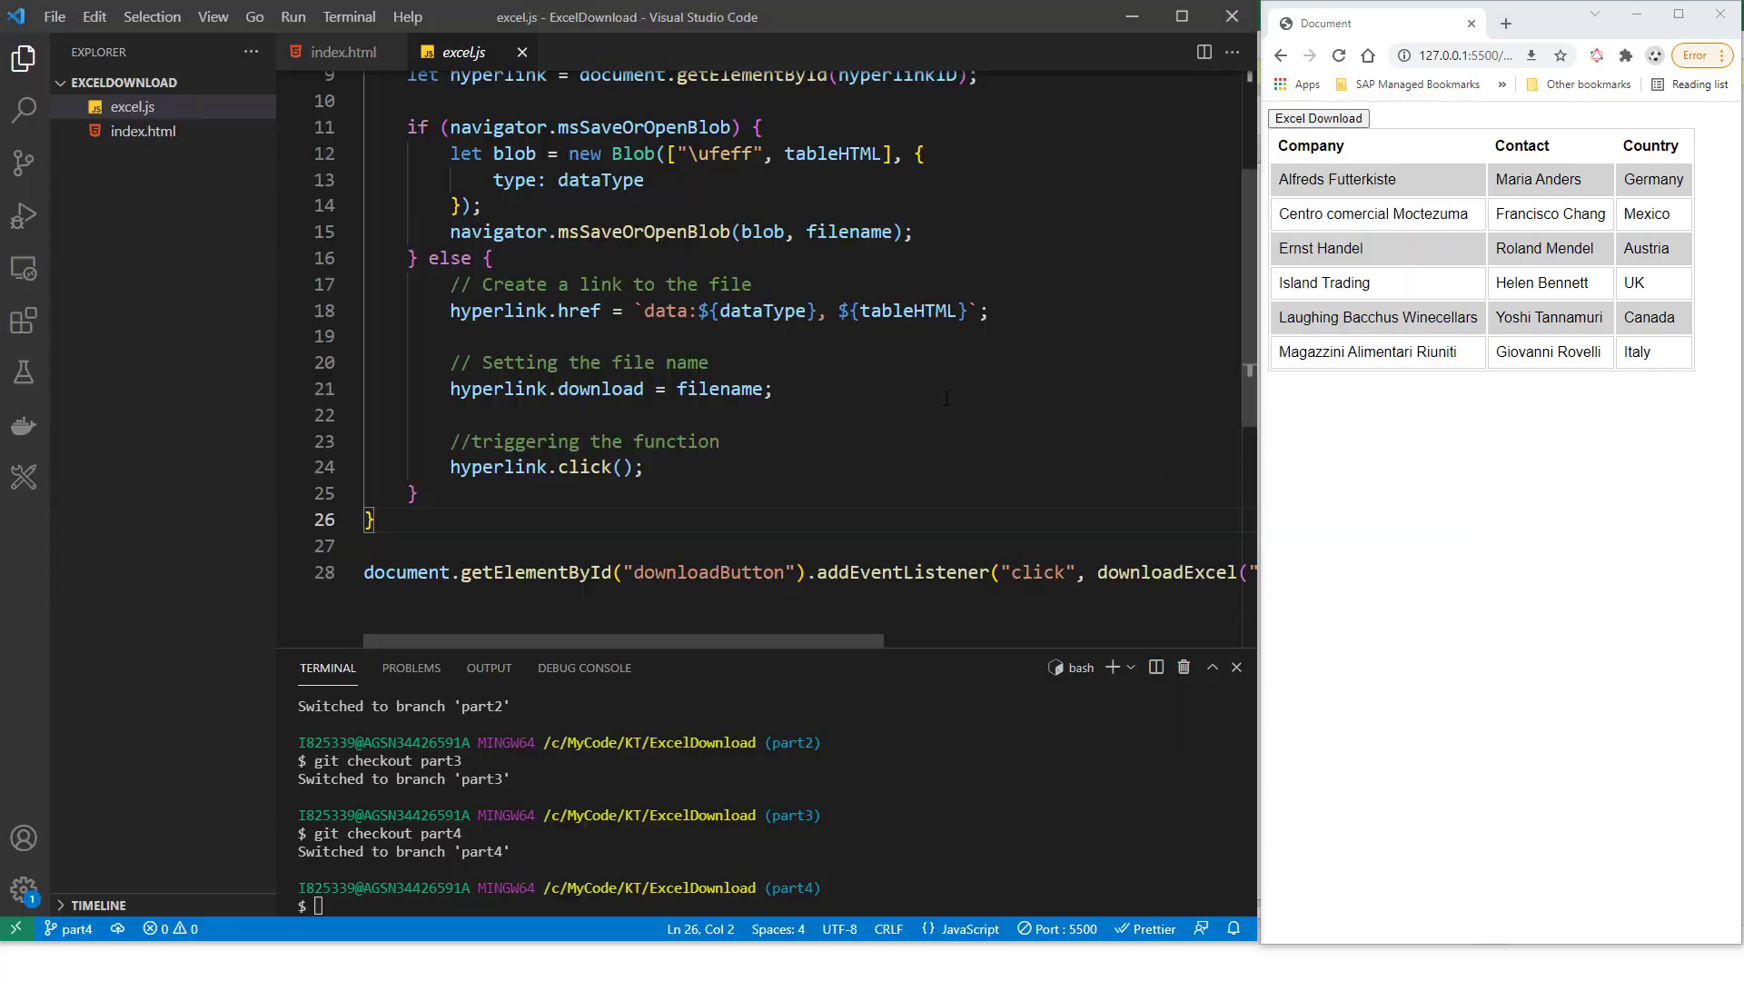
# Hide the Explorer, run 'git checkout part5' for red table headers and bring index.html into view
pyautogui.click(22, 60)
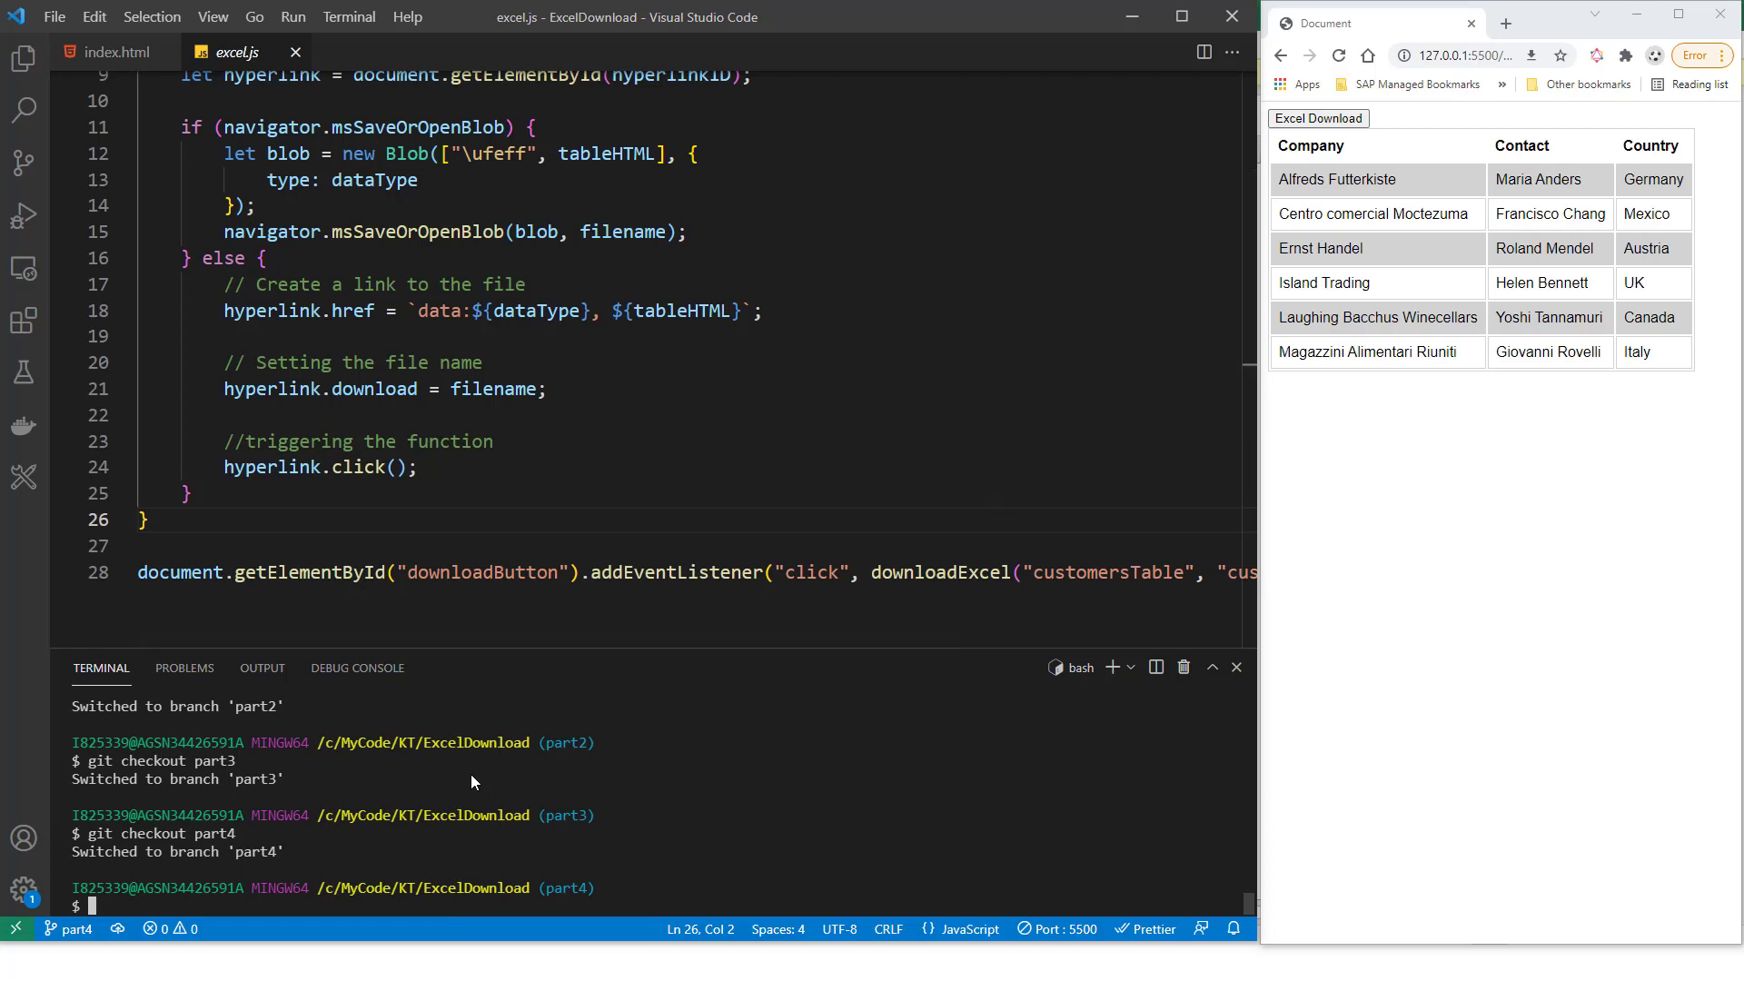
pyautogui.press('Up')
pyautogui.press('BackSpace')
pyautogui.write('5')
pyautogui.press('Return')
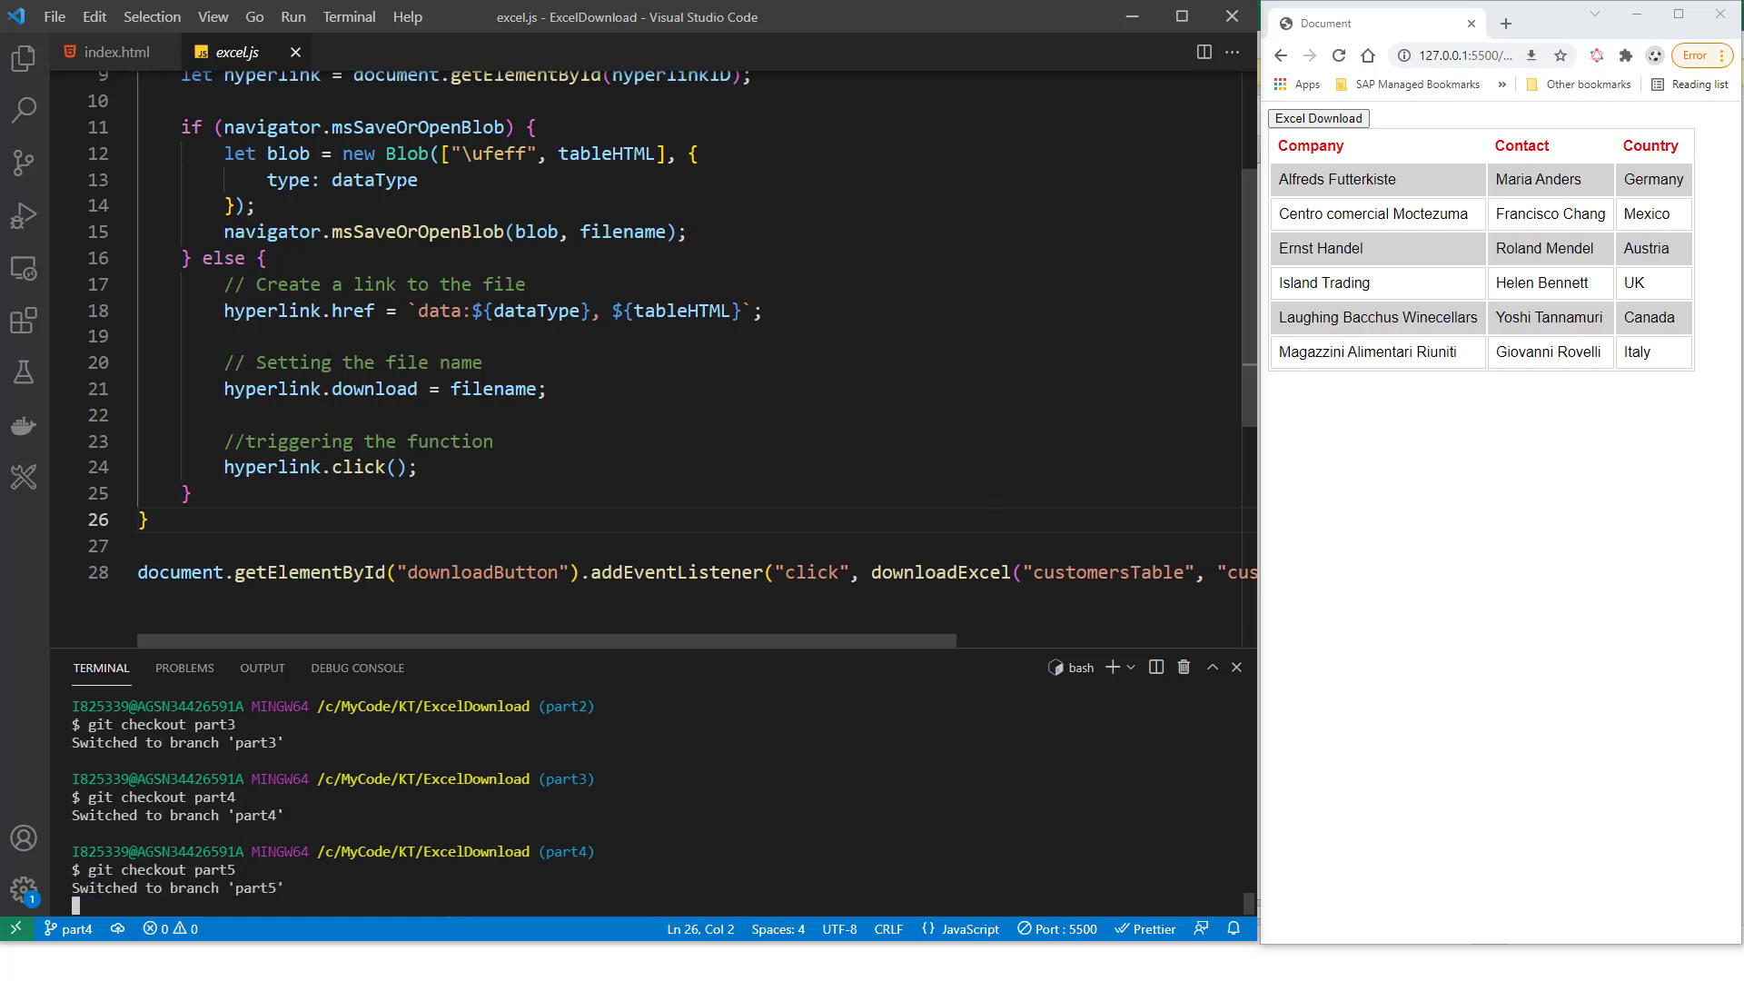
pyautogui.click(112, 54)
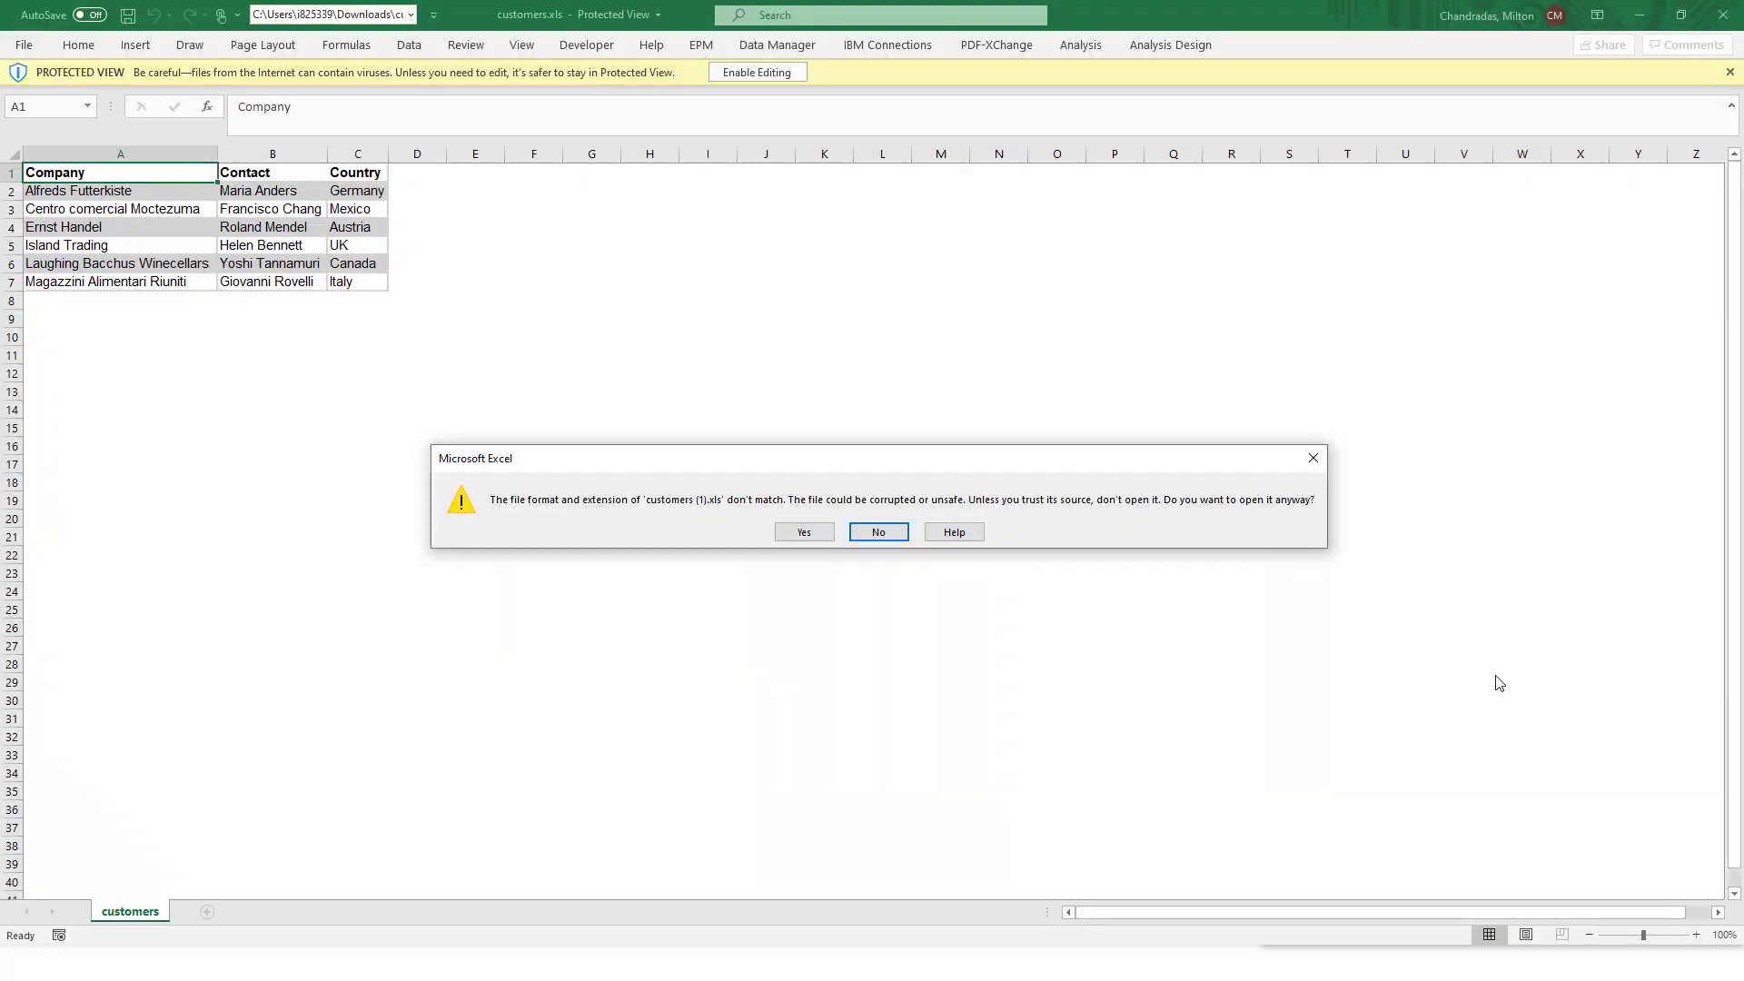
# Accept the format warning so customers (1).xls opens with red headers, then return to VS Code
pyautogui.click(796, 531)
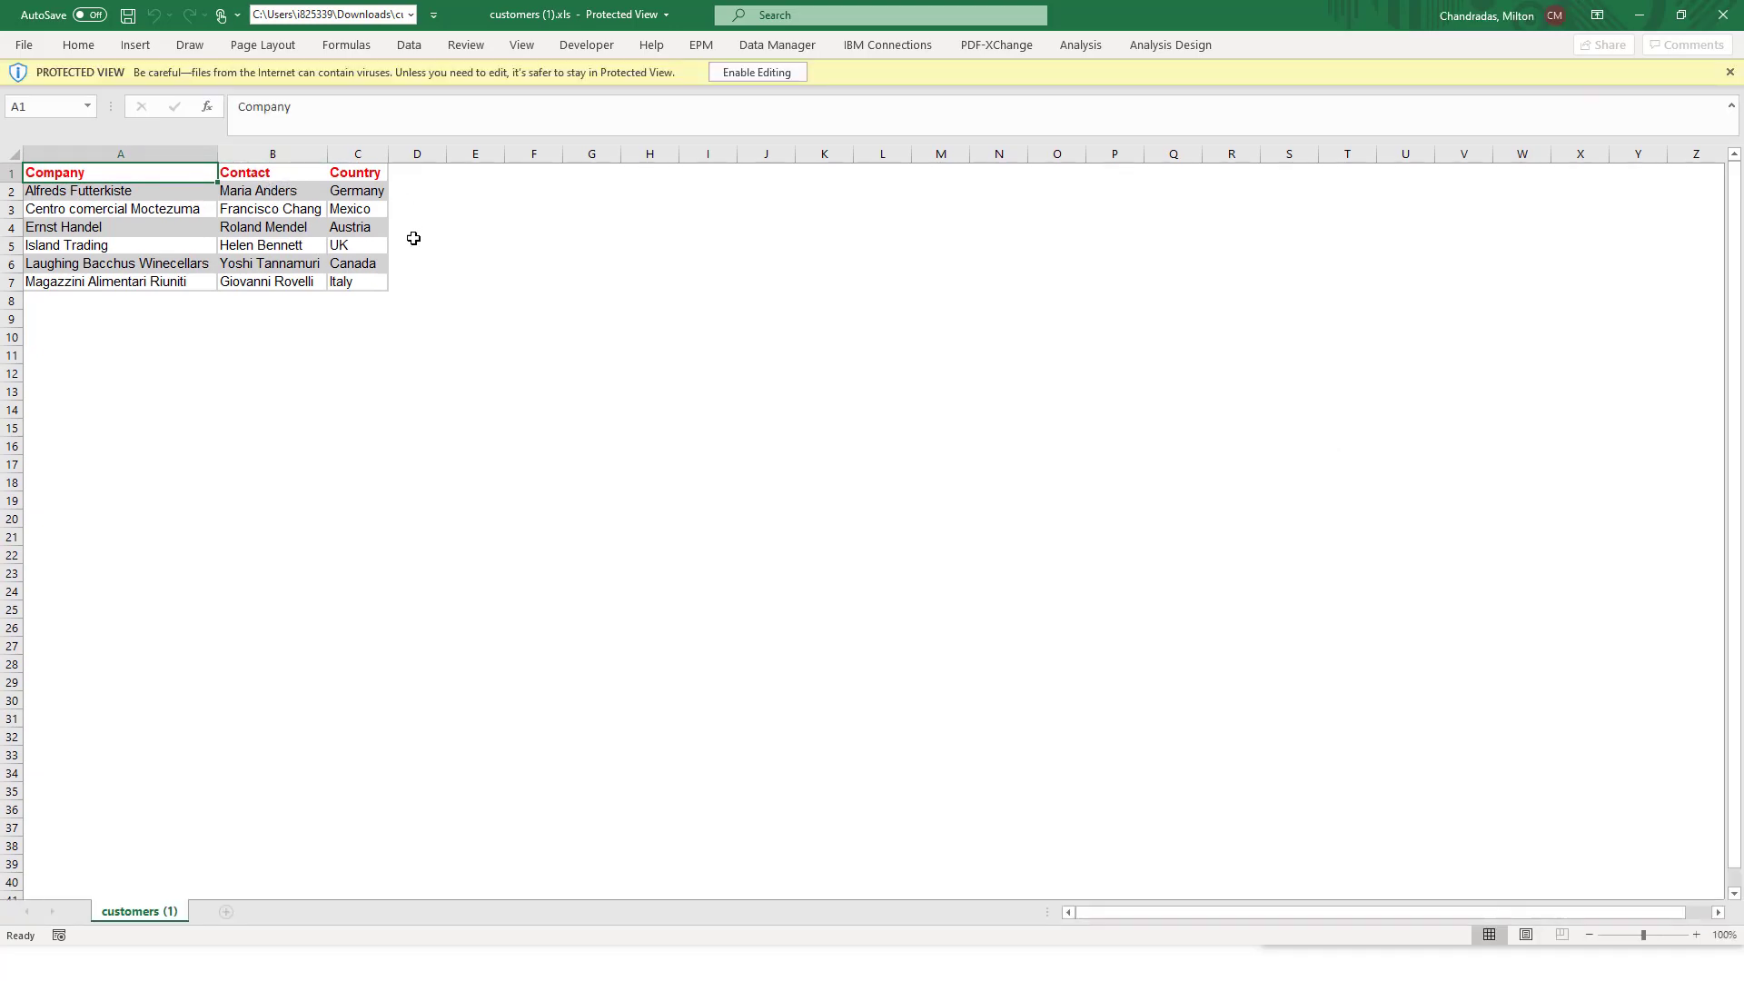
pyautogui.hotkey('alt', 'Tab')
pyautogui.hotkey('alt', 'Tab')
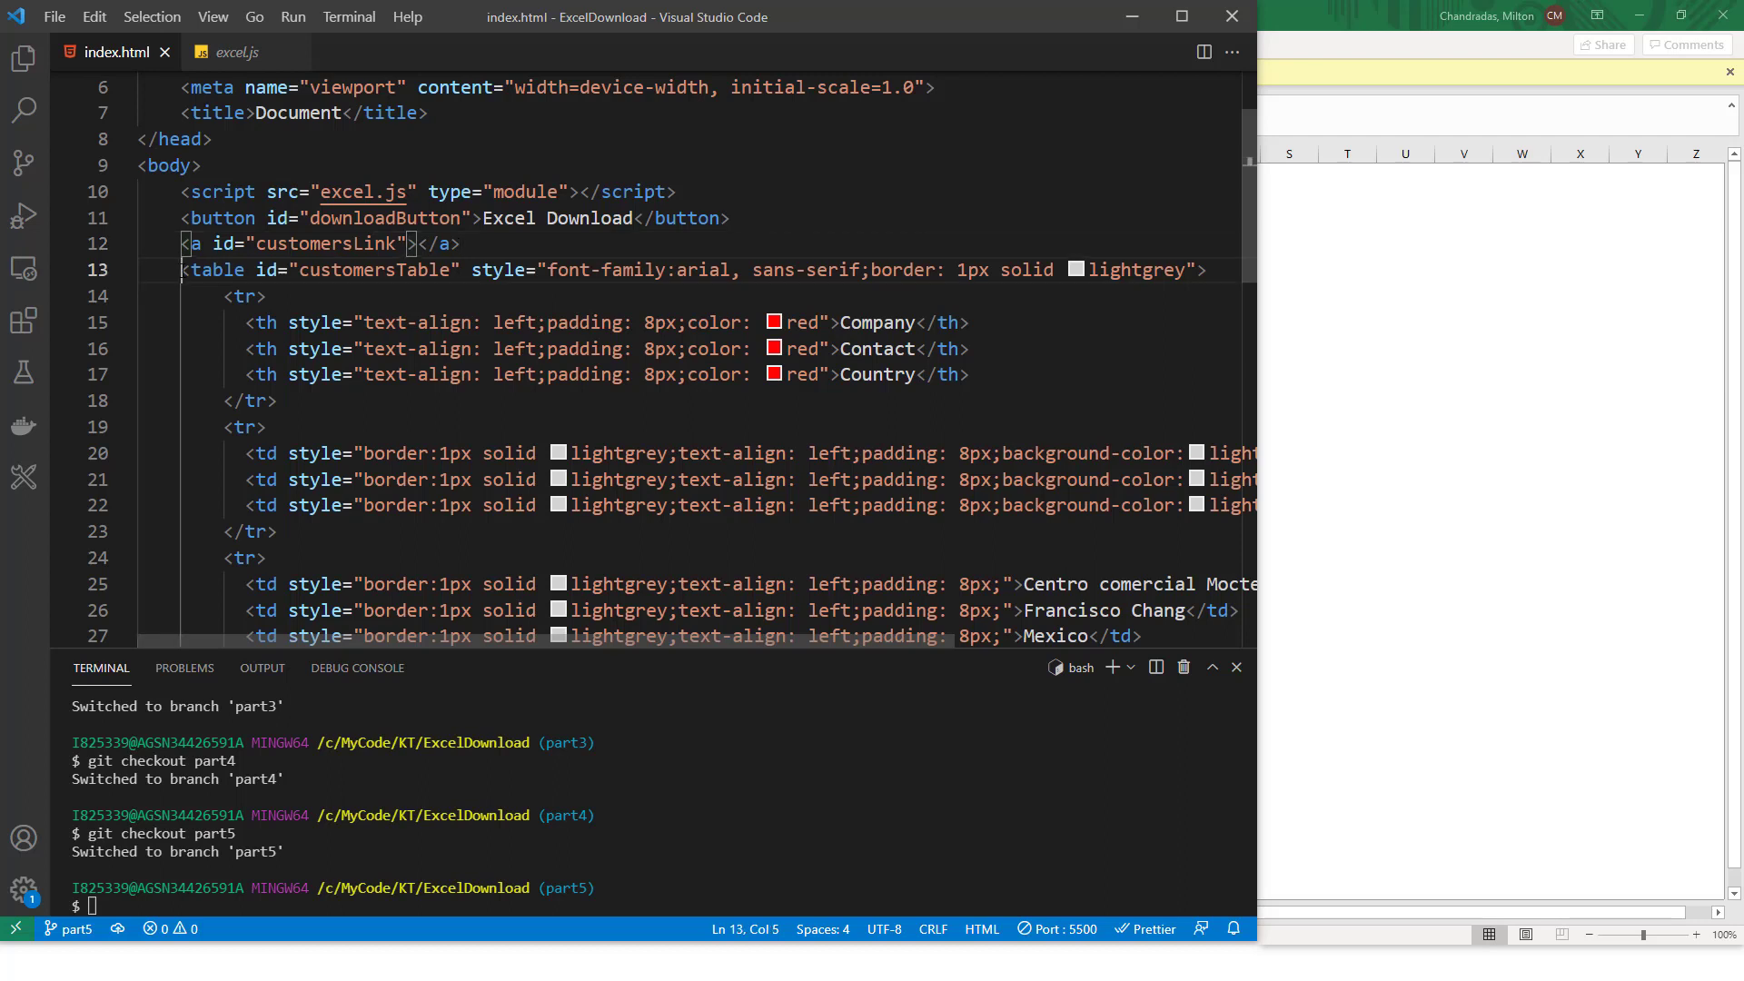
# Highlight the customers table markup in index.html and compare it with the rendered table in Chrome
pyautogui.moveTo(181, 271)
pyautogui.mouseDown()
pyautogui.moveTo(308, 608)
pyautogui.moveTo(346, 535)
pyautogui.mouseUp()
pyautogui.scroll(2, 348, 535)
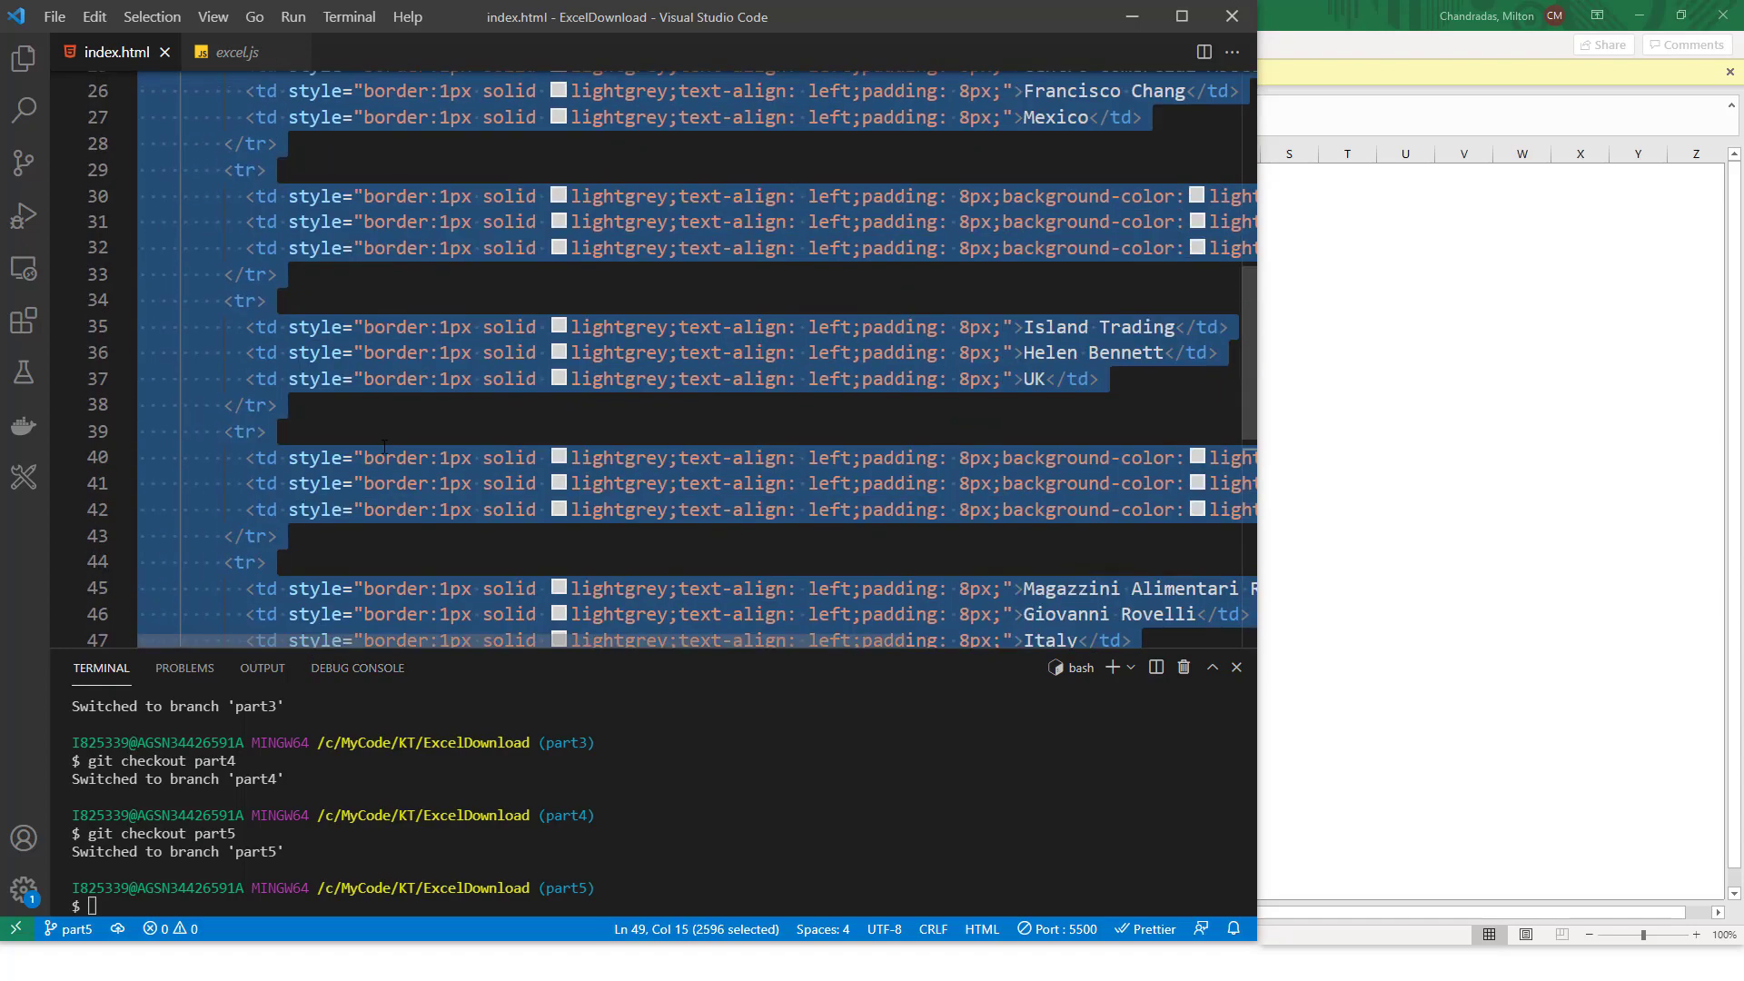
pyautogui.scroll(4, 347, 534)
pyautogui.scroll(4, 347, 534)
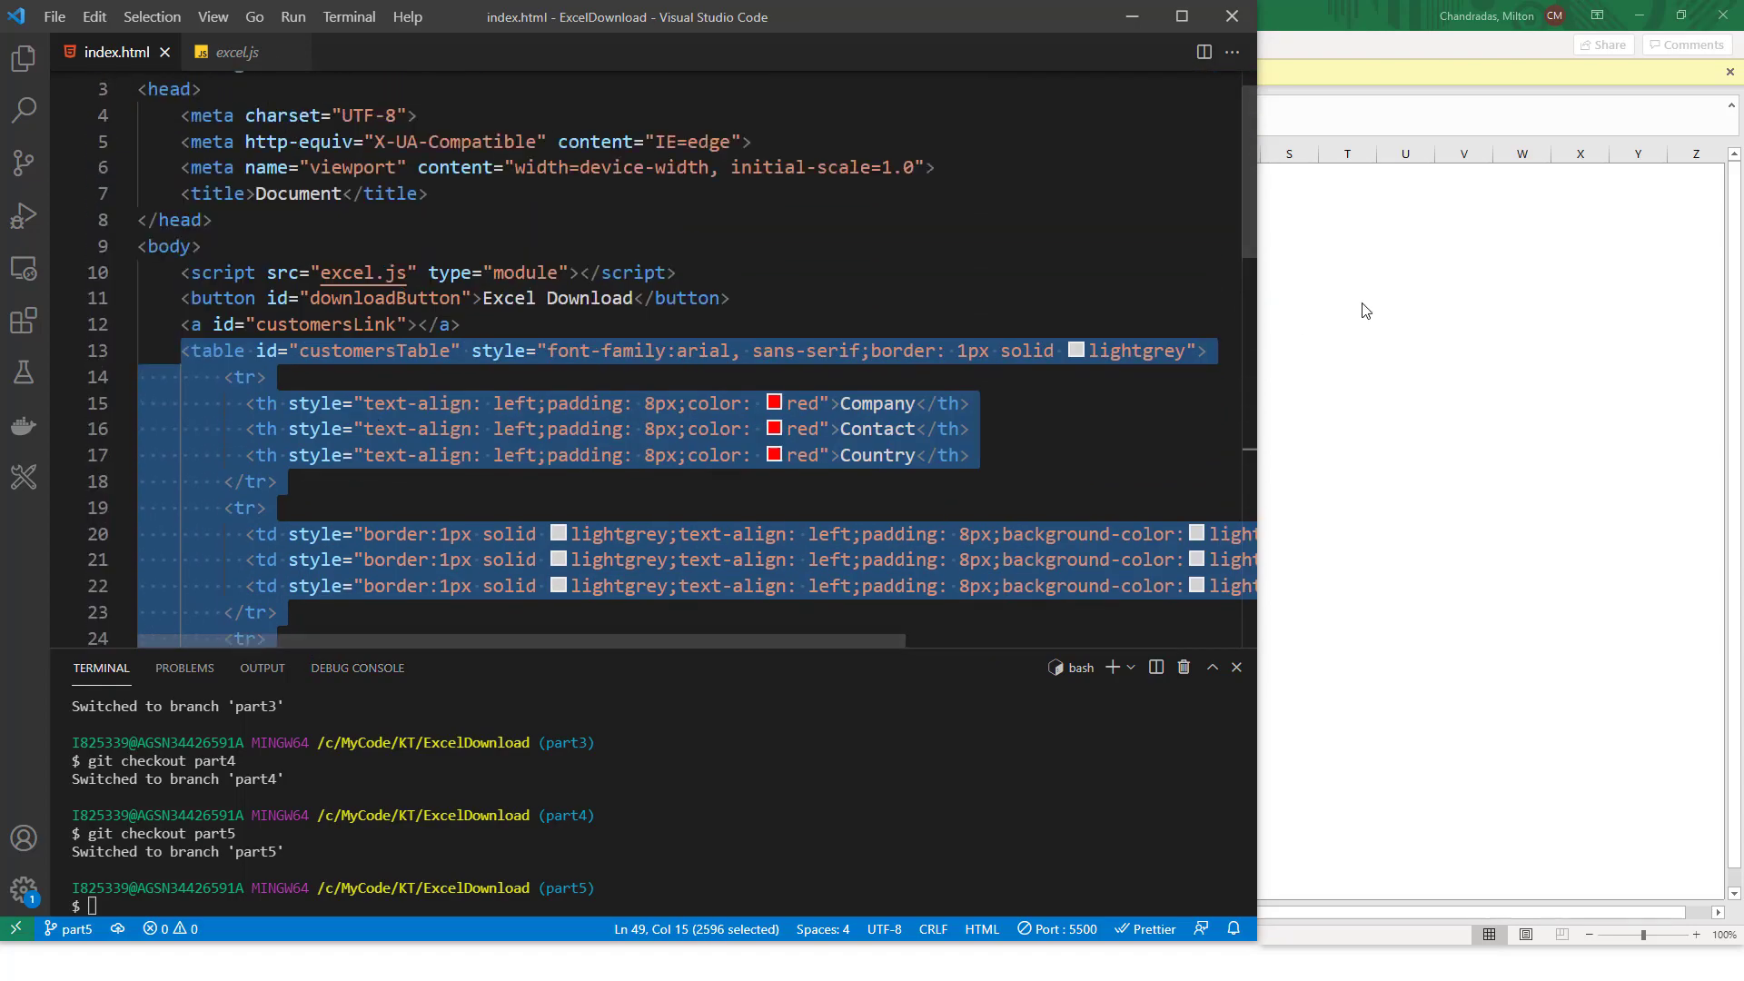
pyautogui.click(1073, 667)
pyautogui.hotkey('alt', 'Tab')
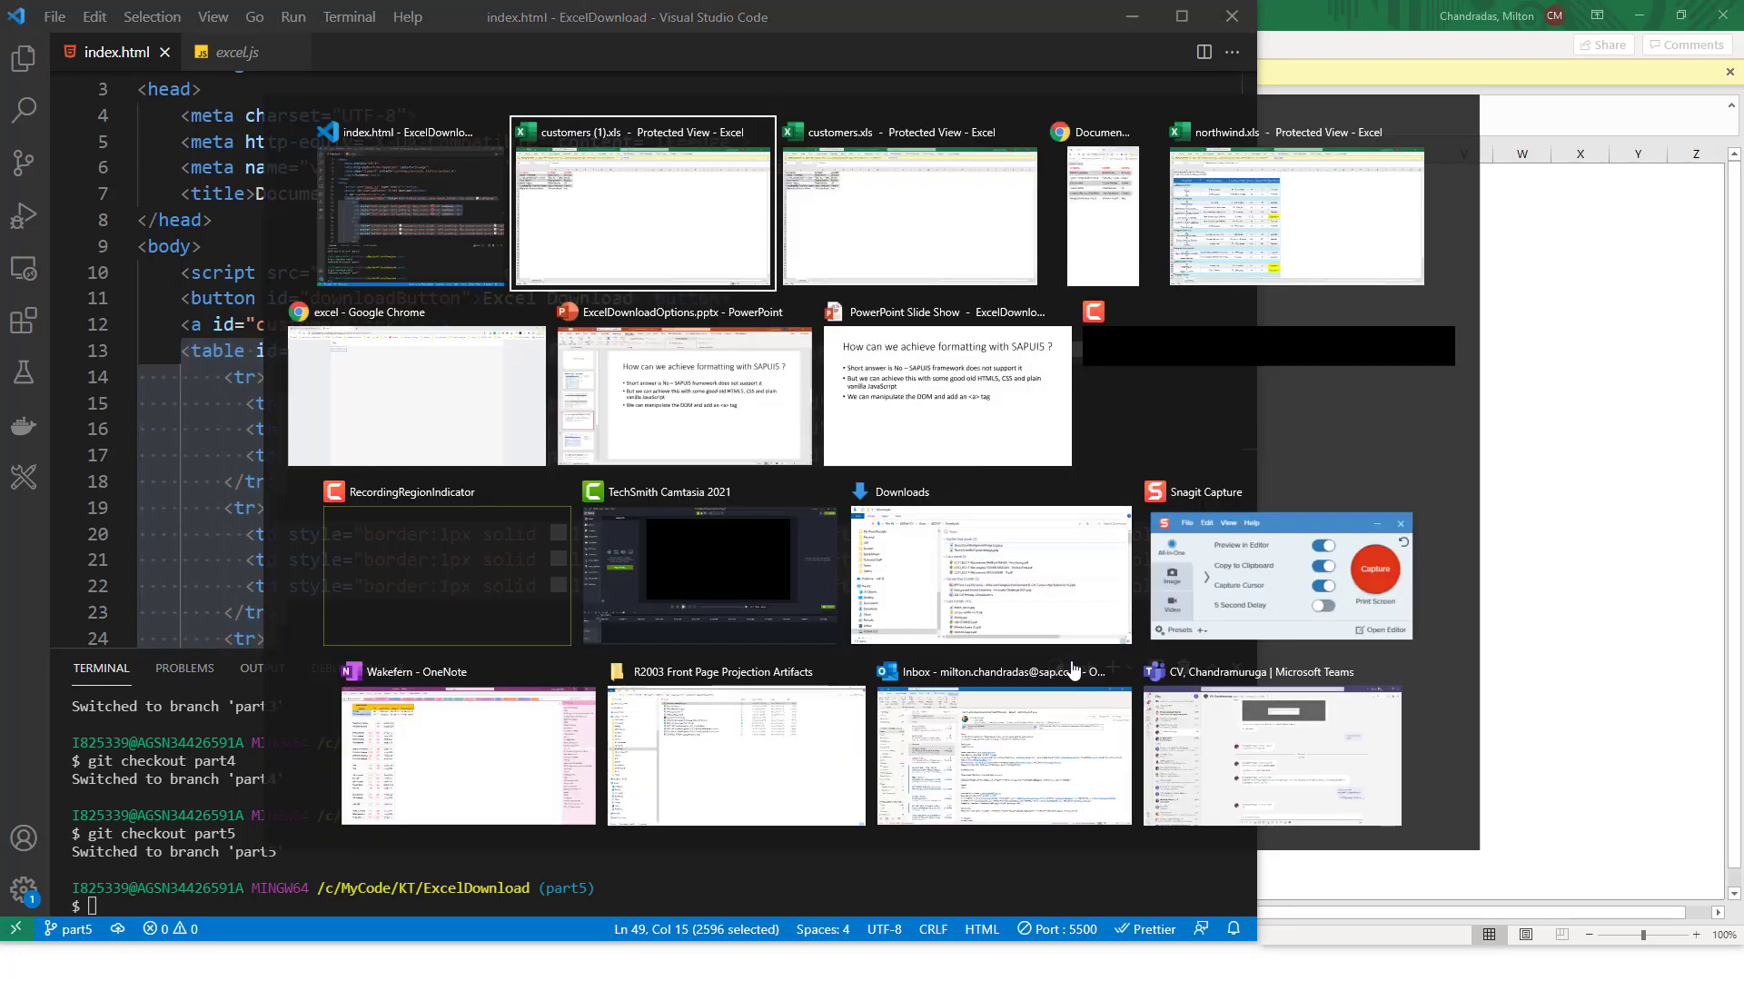
pyautogui.hotkey('alt', 'Tab')
pyautogui.hotkey('alt', 'Tab')
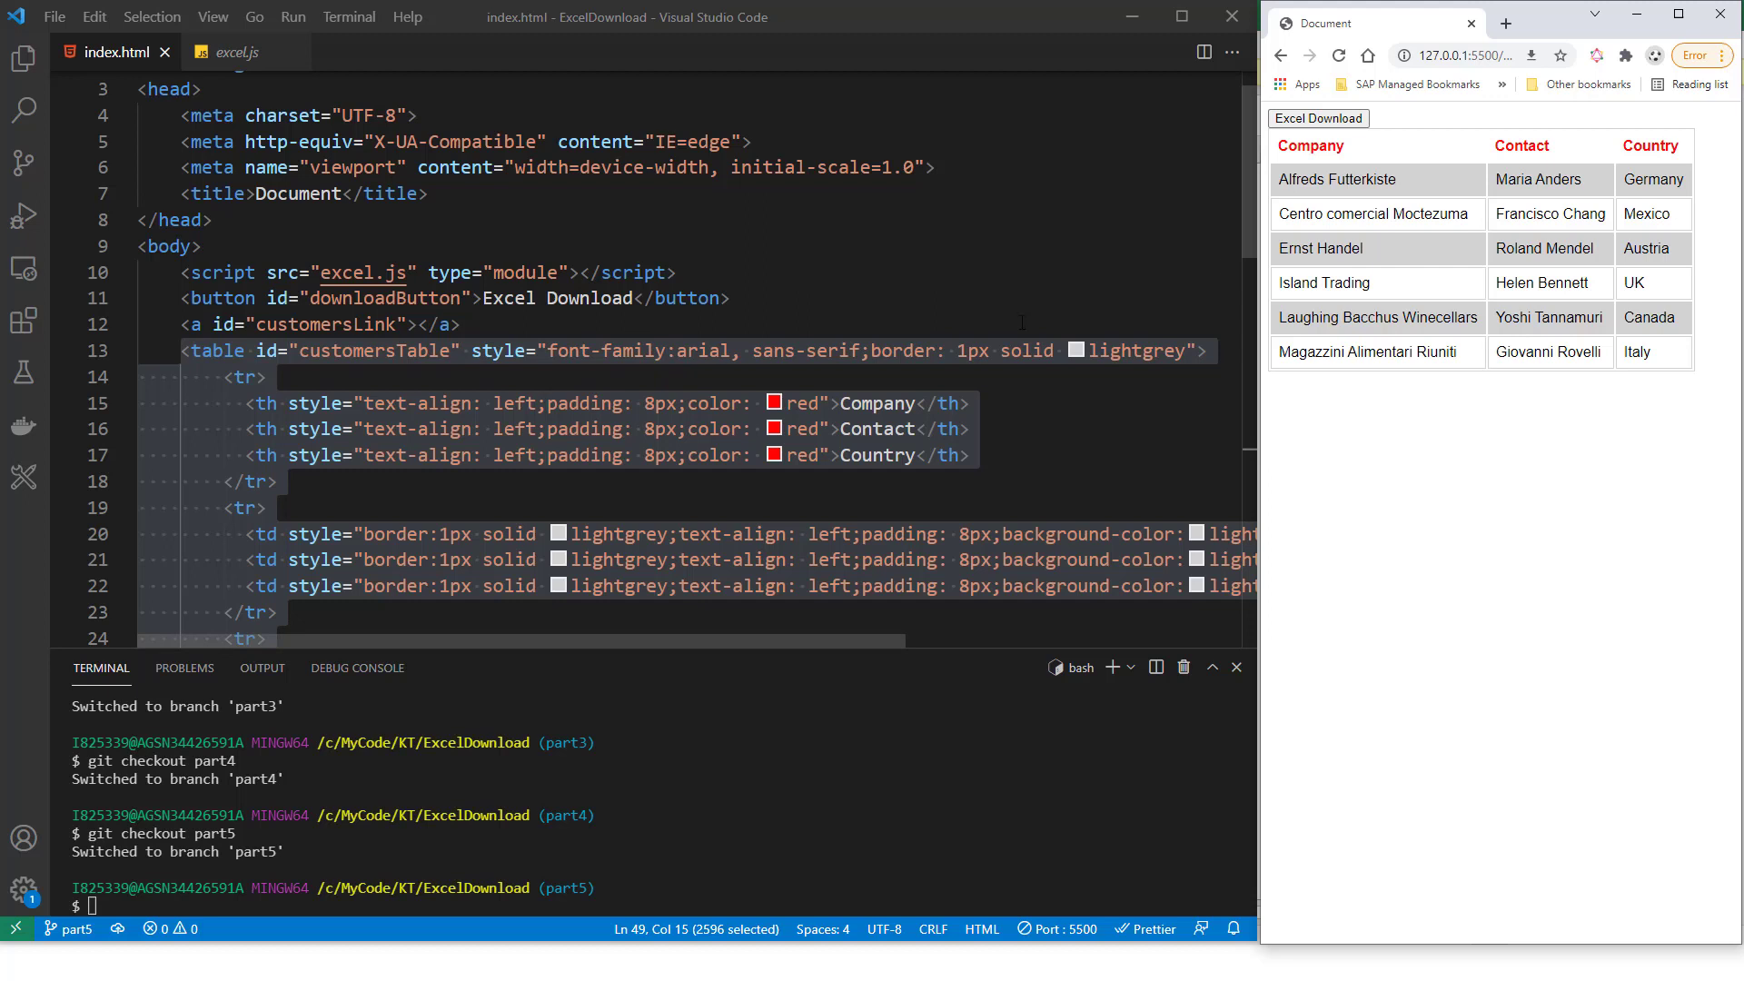
pyautogui.click(1114, 481)
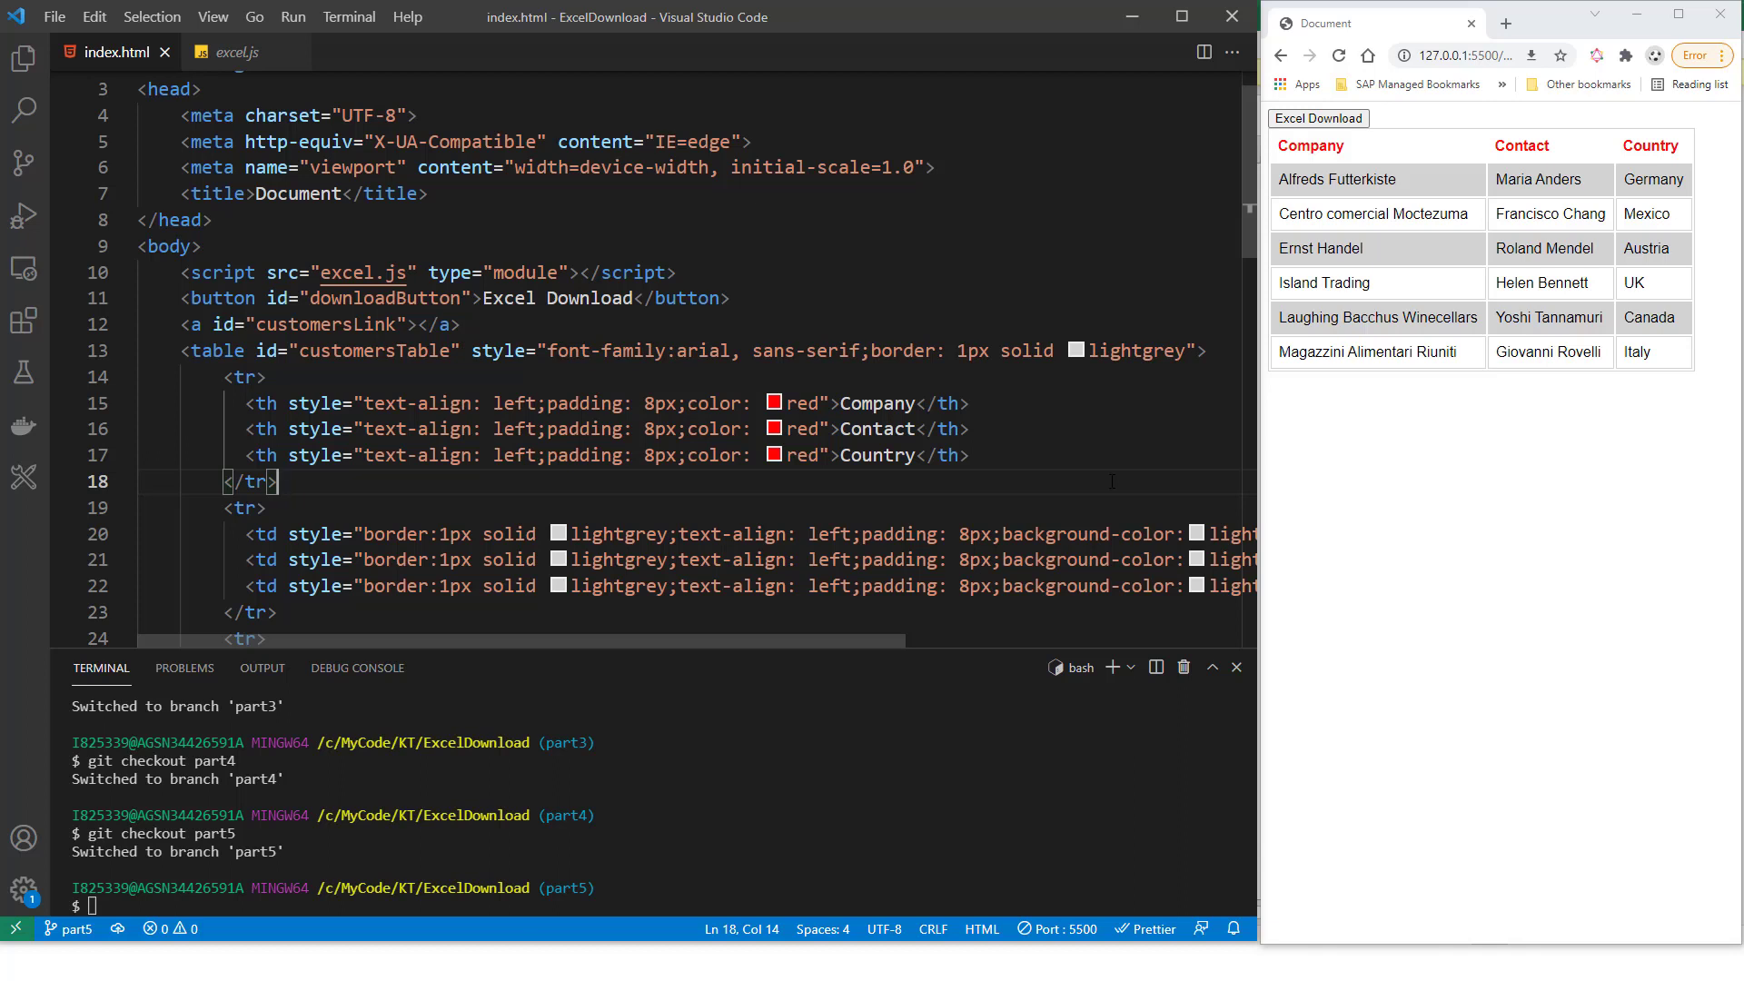
# Cycle through open windows past SAP Business Application Studio toward the northwind.xls workbook
pyautogui.hotkey('alt', 'Tab')
pyautogui.hotkey('alt', 'Tab')
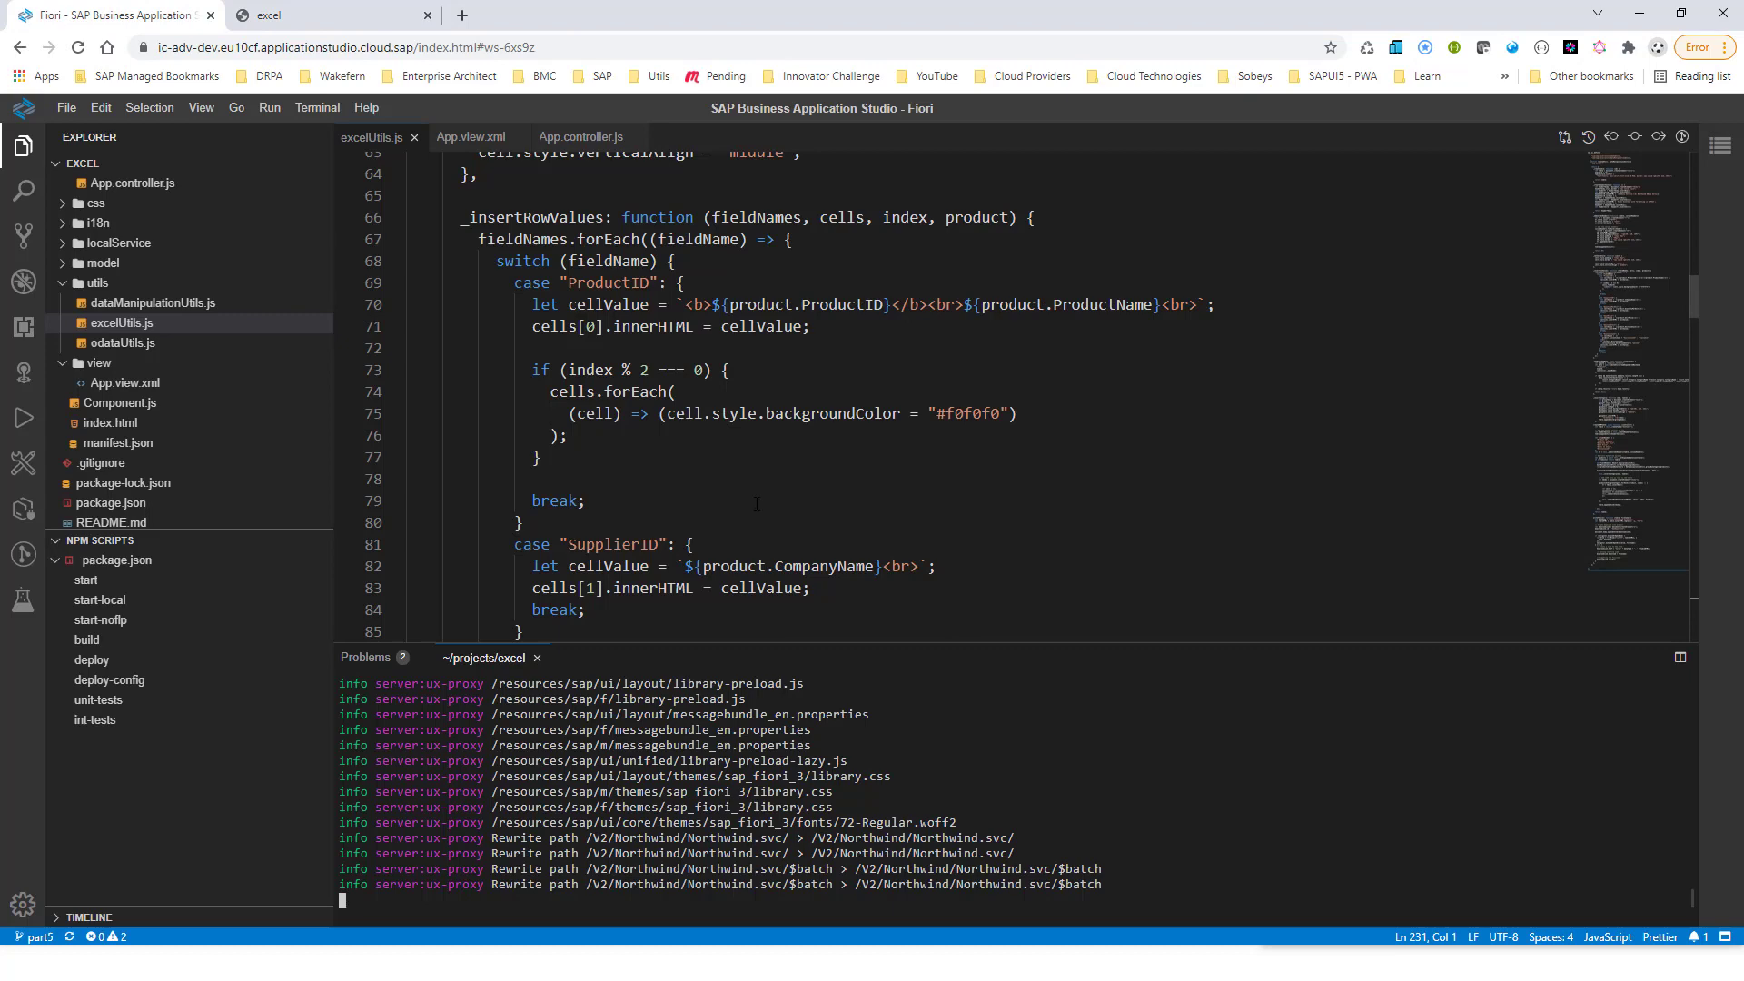
pyautogui.hotkey('alt', 'Tab')
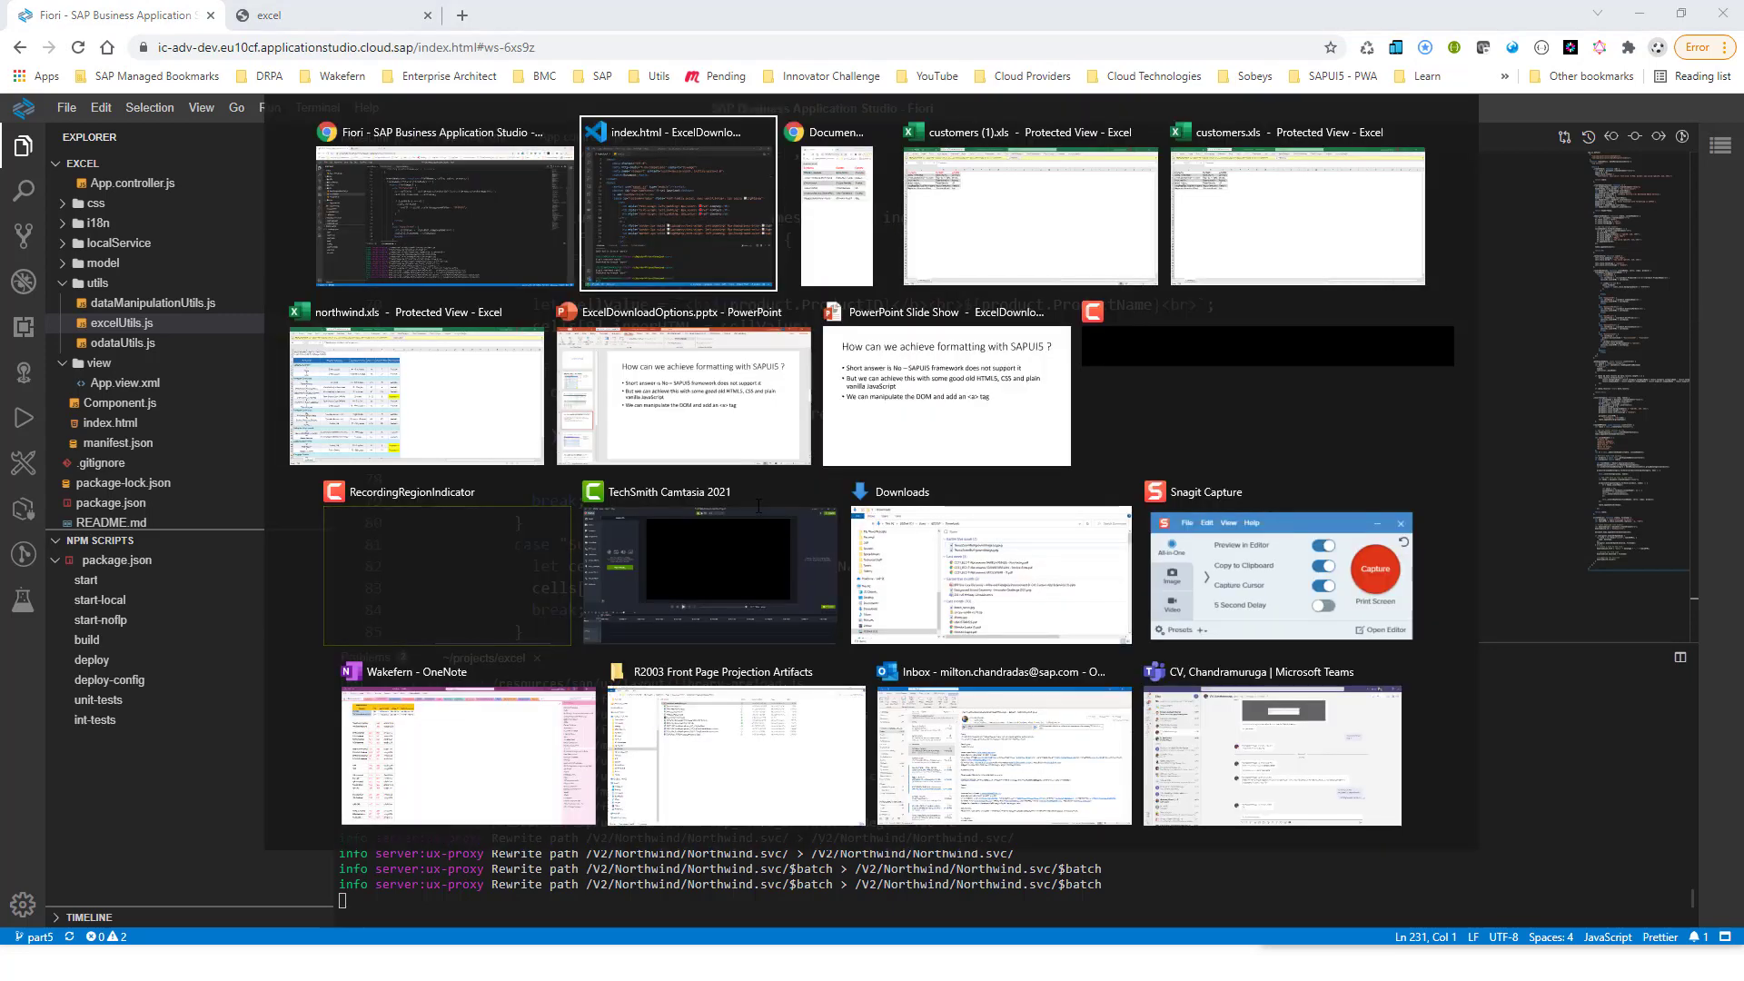
pyautogui.press('Tab')
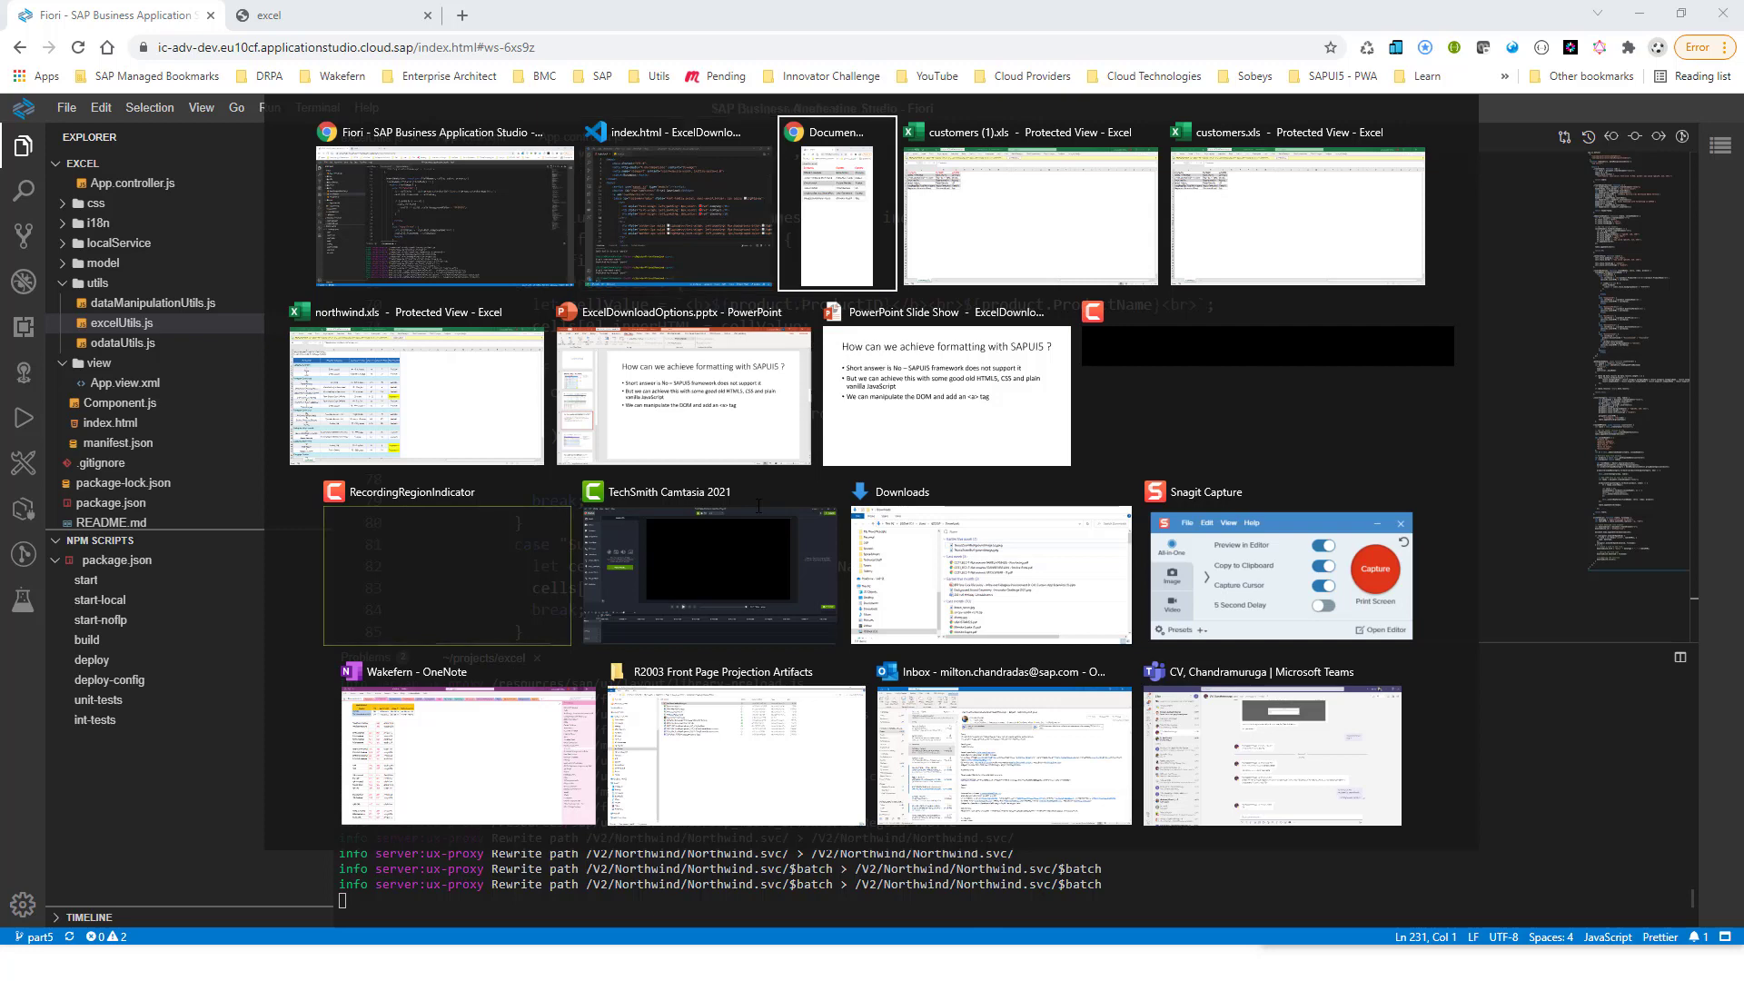
# Land on northwind.xls in Excel showing products grouped by category with blue headers
pyautogui.press('Tab')
pyautogui.press('Tab')
pyautogui.press('Tab')
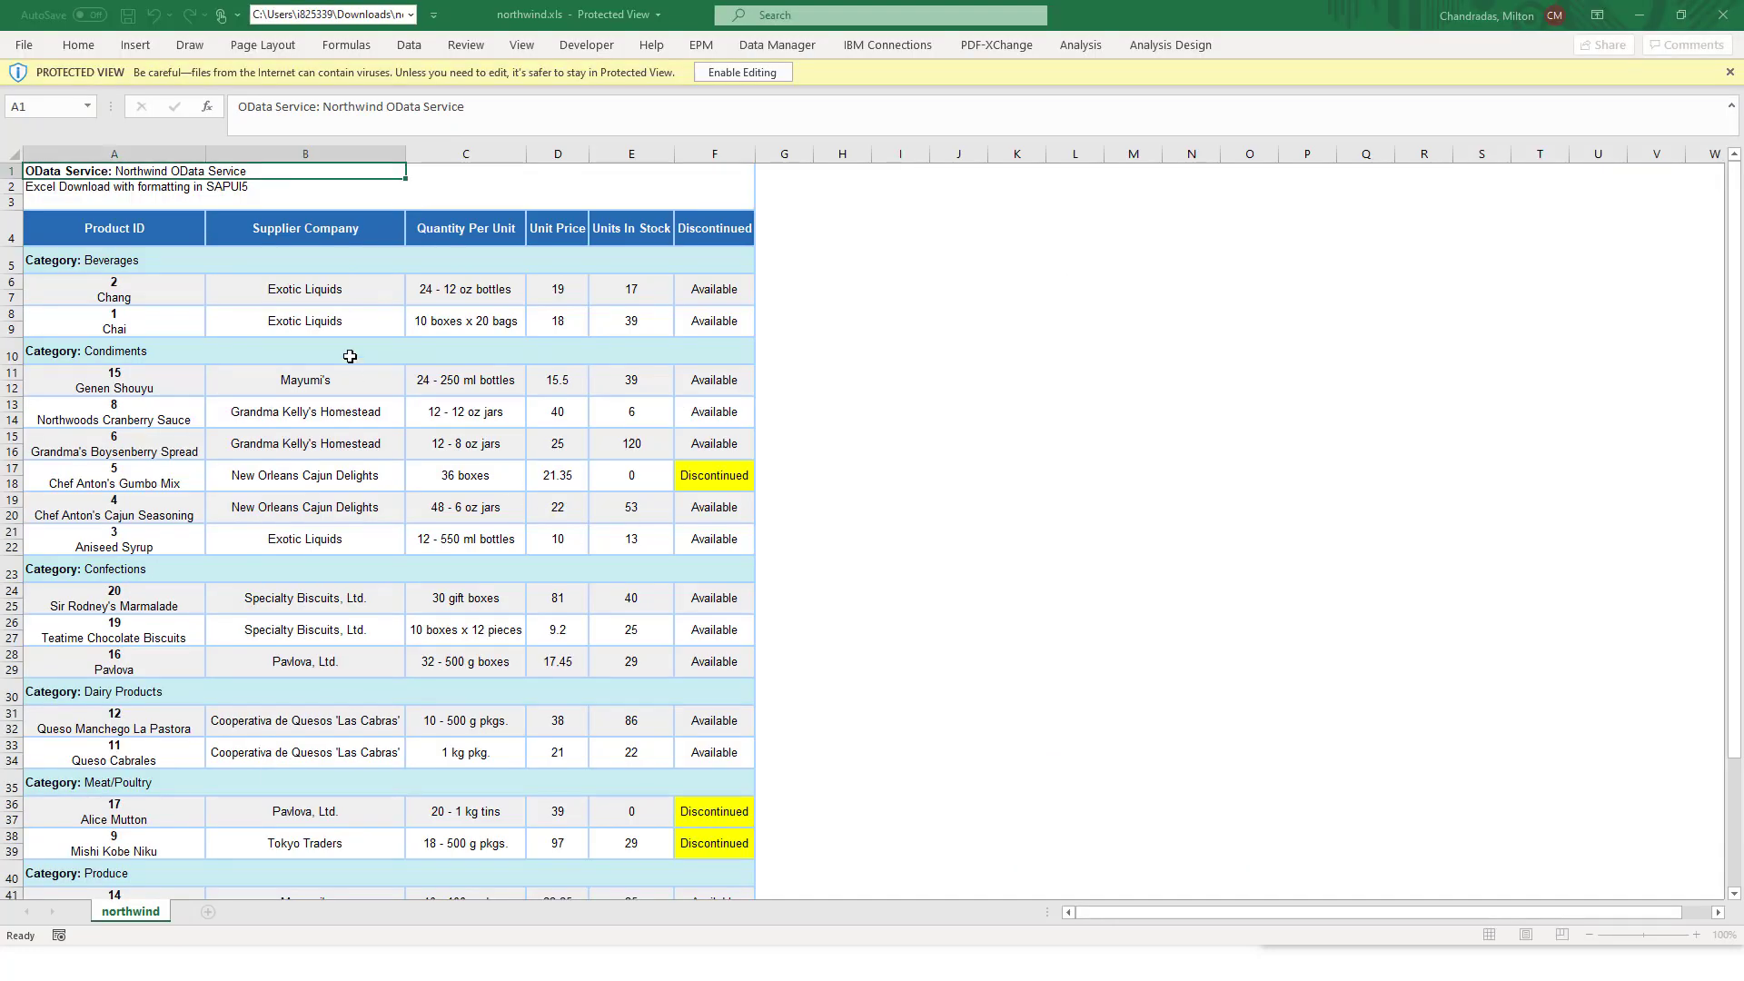